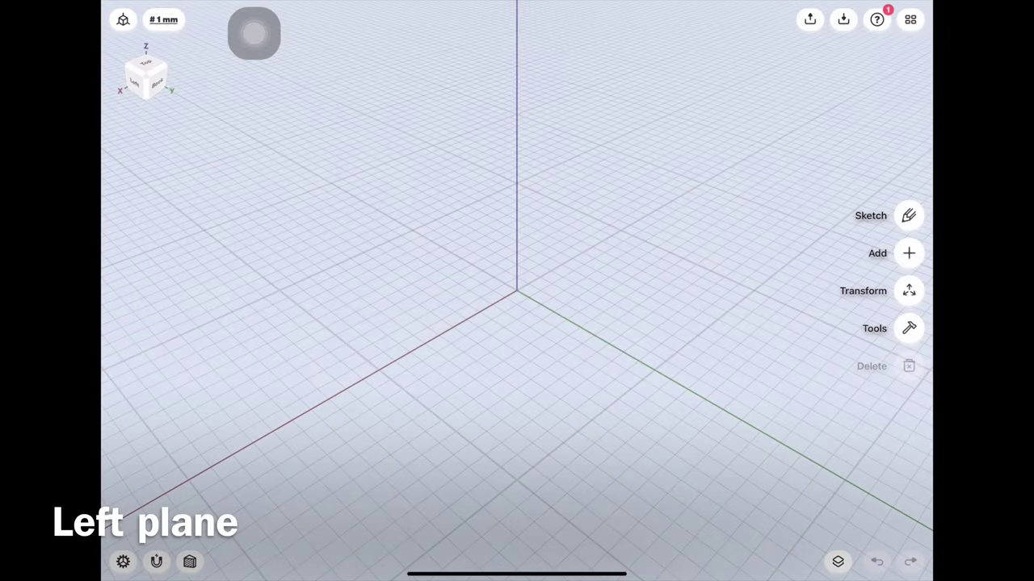
# Step: Use the view cube's Left face to look straight at the Left plane
pyautogui.click(134, 84)
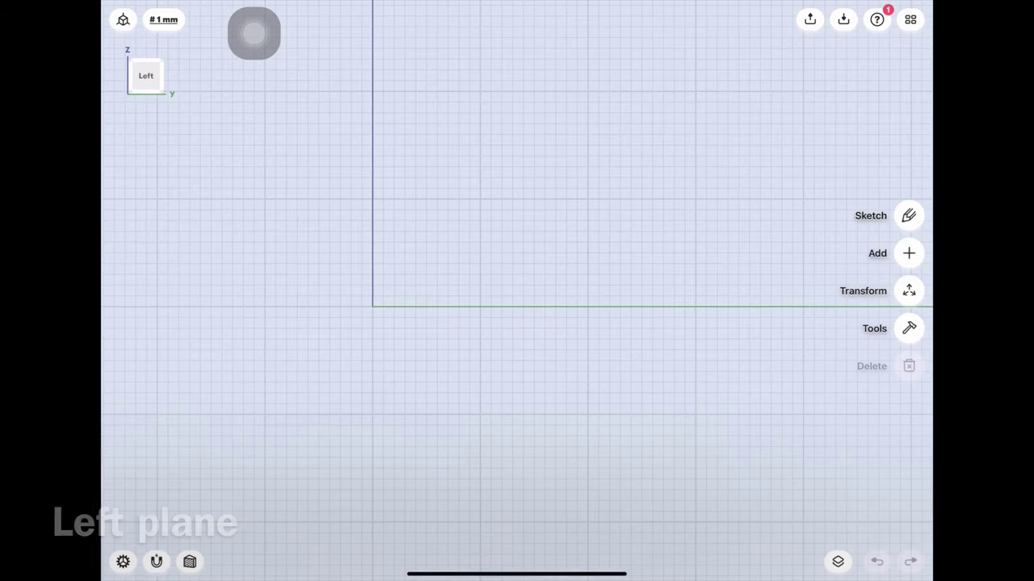
# Step: Draw a 20 mm line from the origin, a slanted segment and a vertical helper line
pyautogui.click(908, 216)
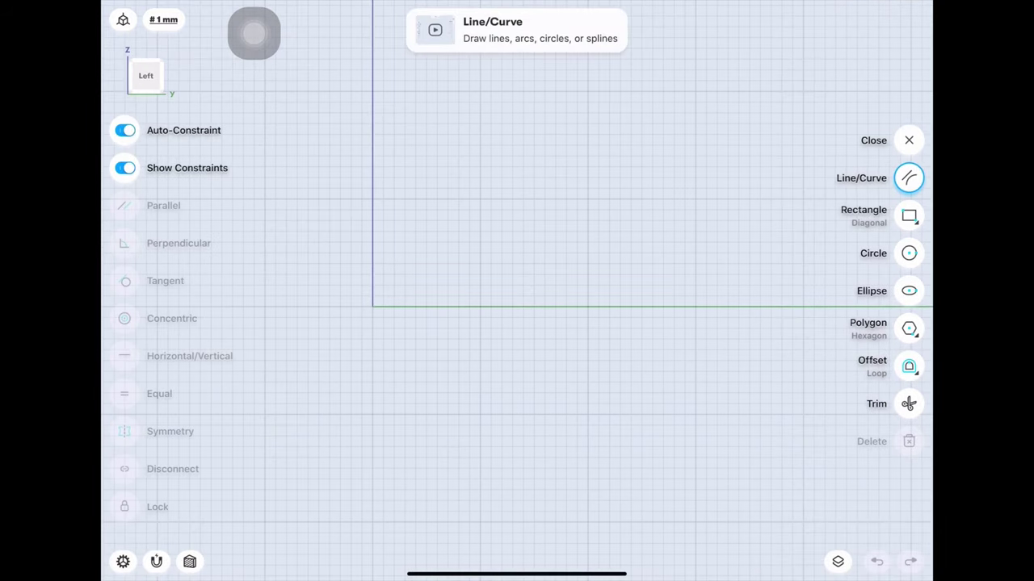
pyautogui.moveTo(372, 306); pyautogui.dragTo(588, 306)
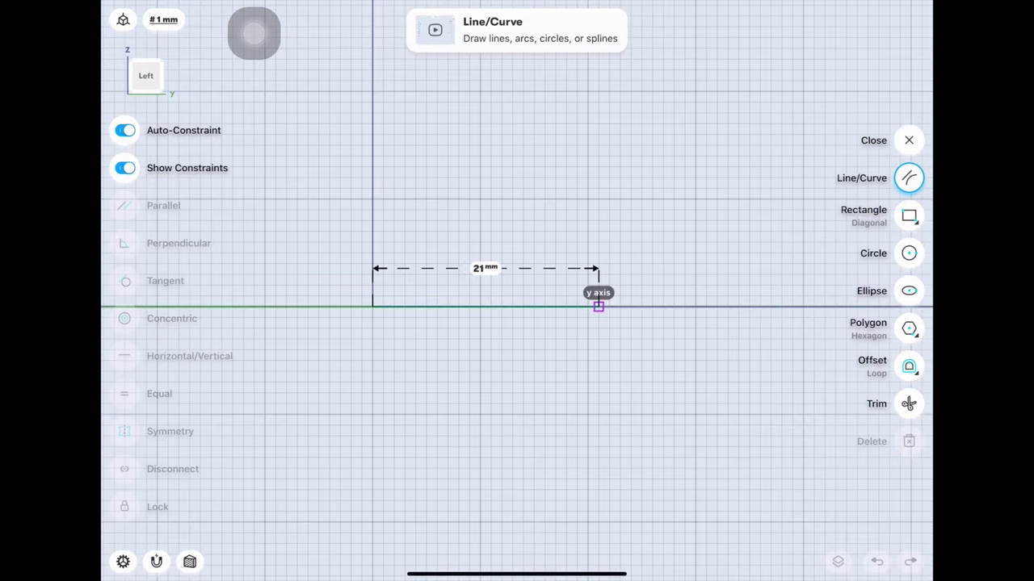
pyautogui.scroll(-2, 481, 306)
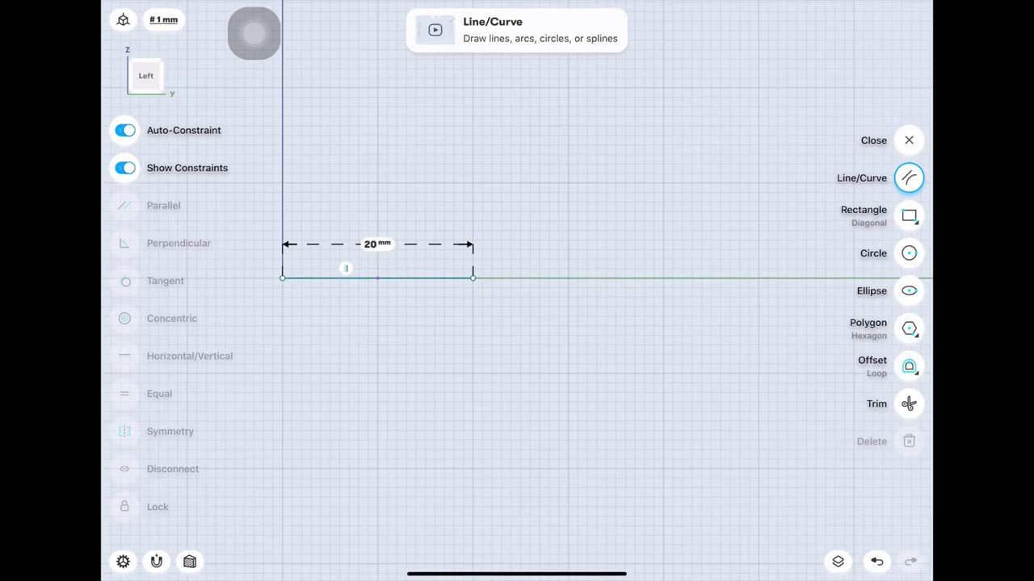
pyautogui.moveTo(472, 277); pyautogui.dragTo(530, 315)
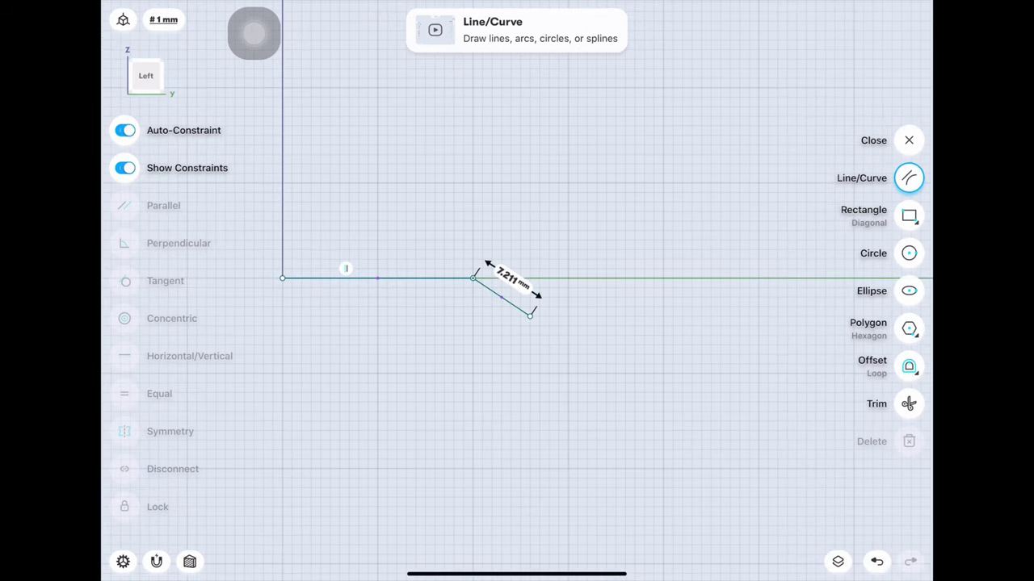
pyautogui.moveTo(472, 278); pyautogui.dragTo(473, 230)
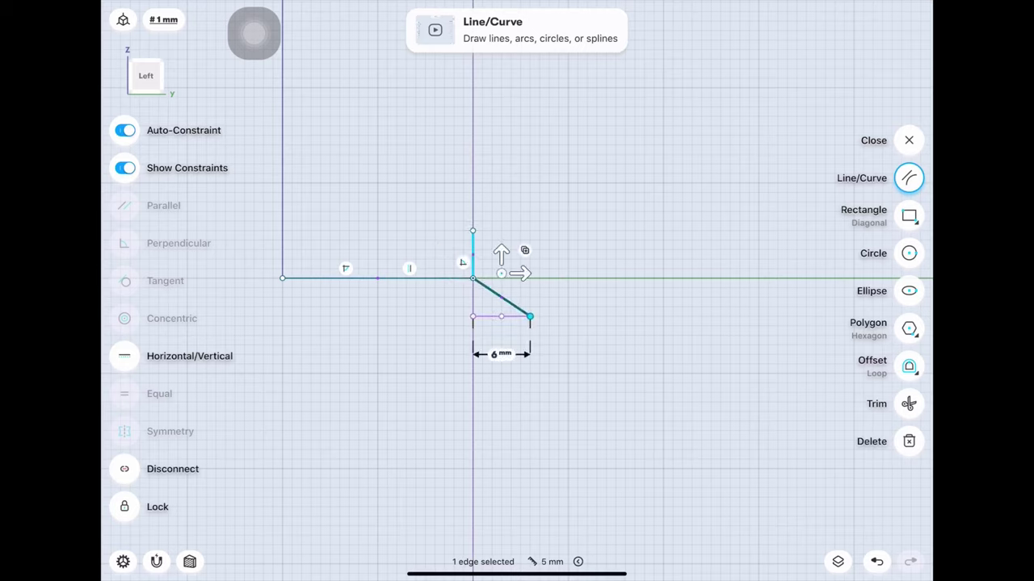
# Step: Dimension the slope to a 5.7 mm horizontal span and 3.5 mm vertical drop
pyautogui.click(501, 354)
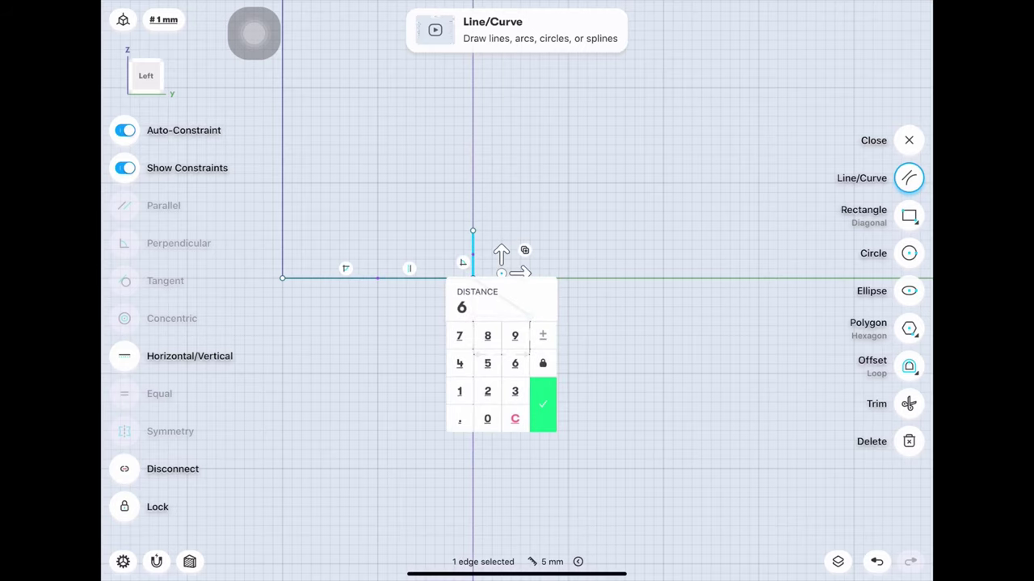
pyautogui.click(487, 364)
pyautogui.click(459, 419)
pyautogui.click(459, 336)
pyautogui.click(542, 405)
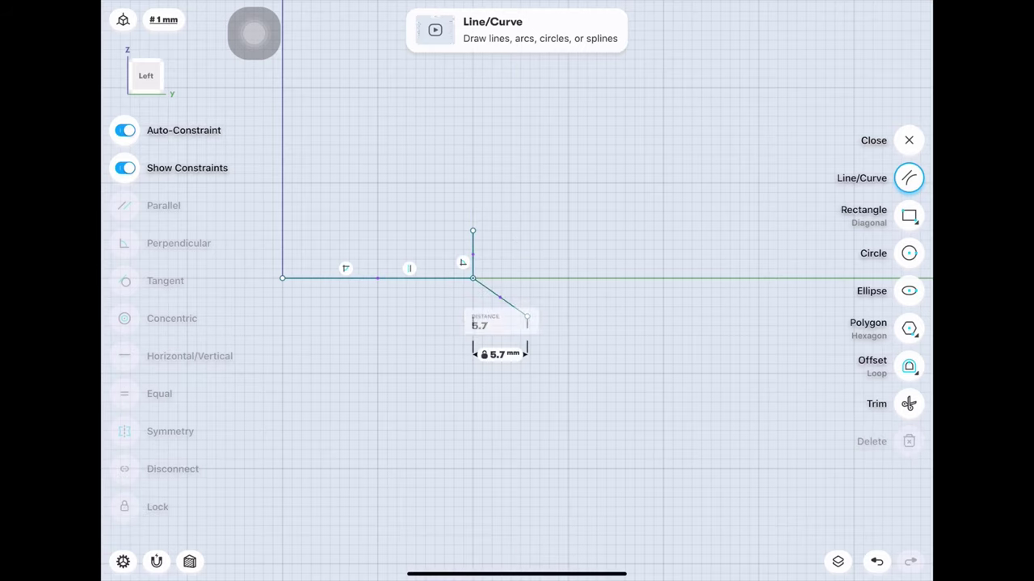
pyautogui.click(499, 297)
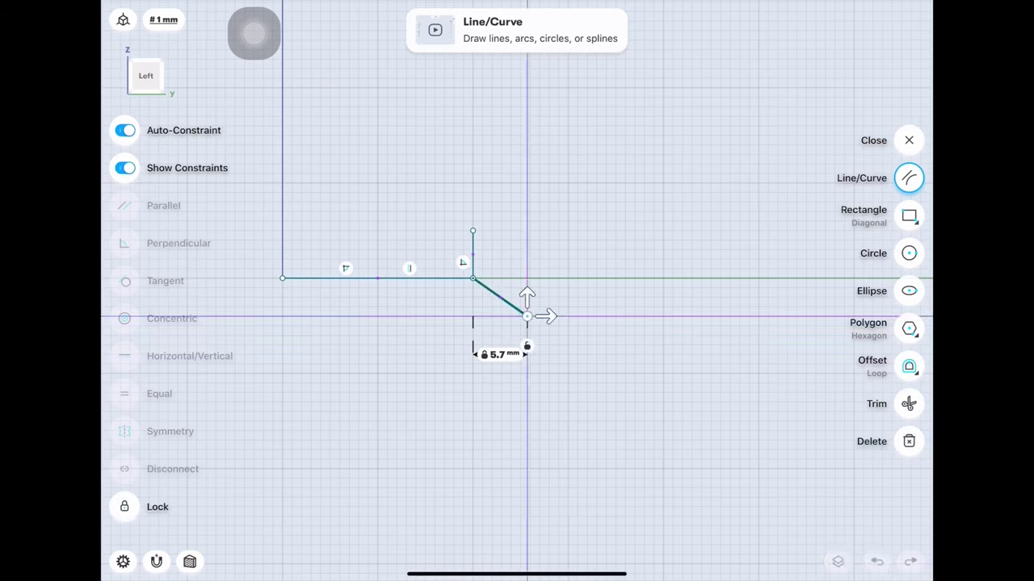
pyautogui.click(404, 278)
pyautogui.click(489, 297)
pyautogui.write('3.5')
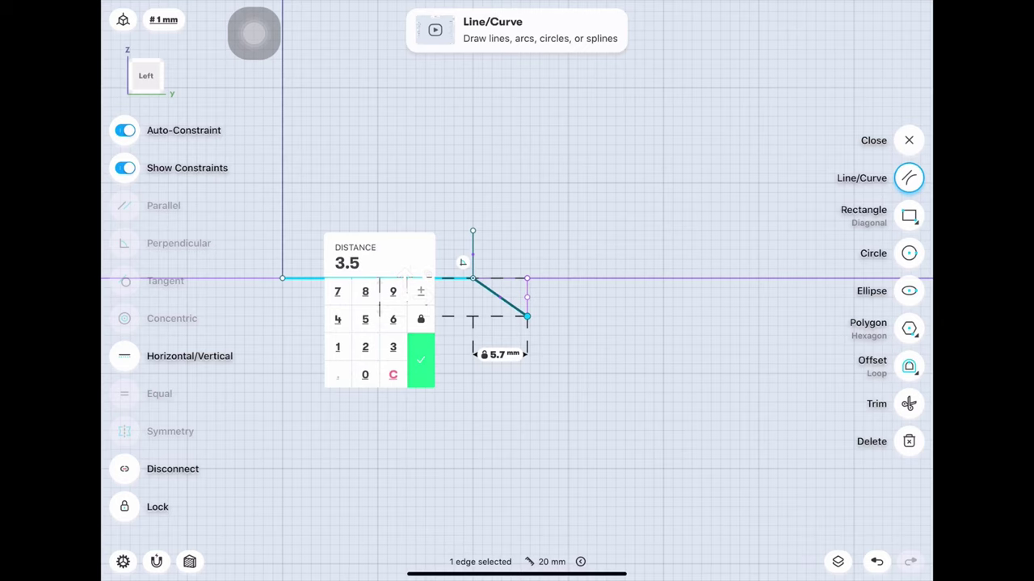
pyautogui.click(420, 360)
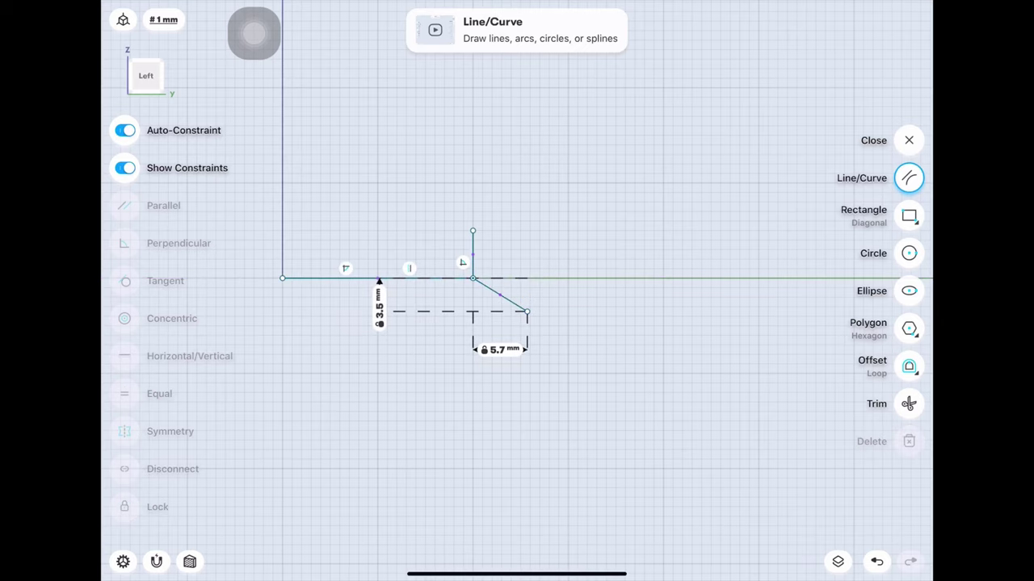
# Step: Delete the vertical helper line and draw a 68 mm line from the slope's end
pyautogui.moveTo(565, 364); pyautogui.dragTo(431, 383)
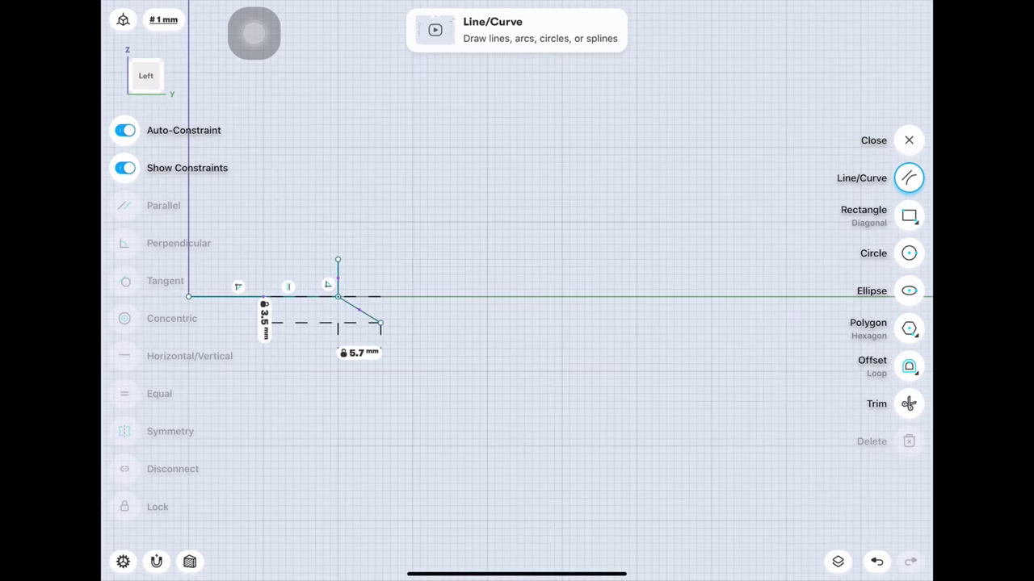
pyautogui.click(337, 278)
pyautogui.press('Delete')
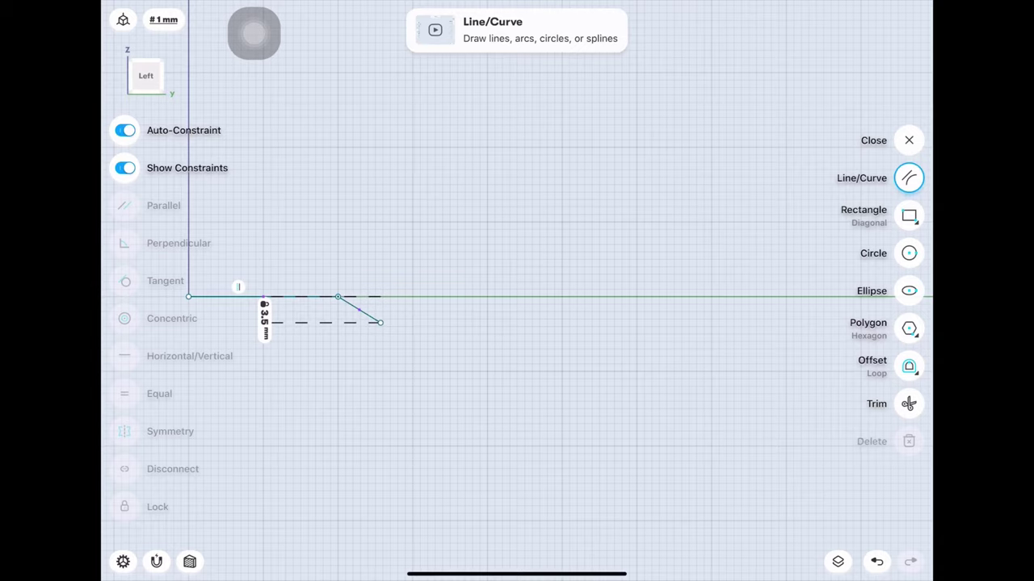
pyautogui.moveTo(380, 322); pyautogui.dragTo(703, 323)
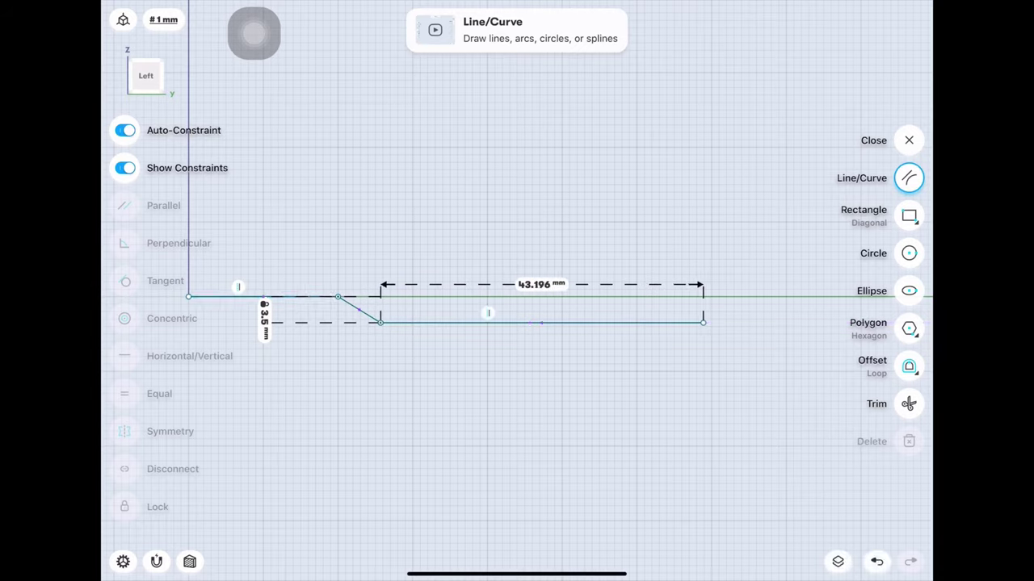
pyautogui.click(541, 285)
pyautogui.write('68')
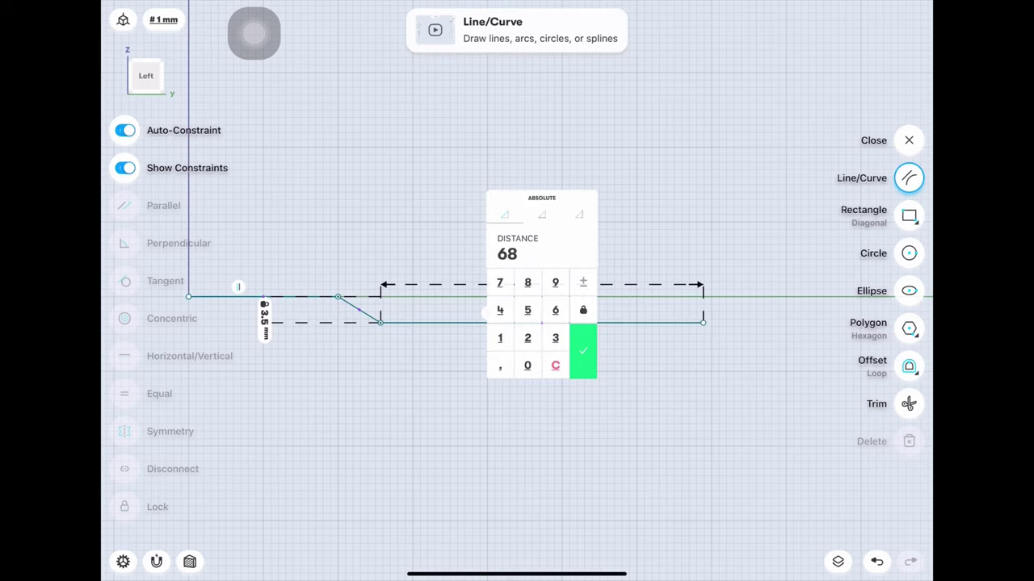
pyautogui.click(583, 351)
# Step: Lock the overall length at 93.7 mm and delete the vertical line at the origin
pyautogui.scroll(-3, 532, 311)
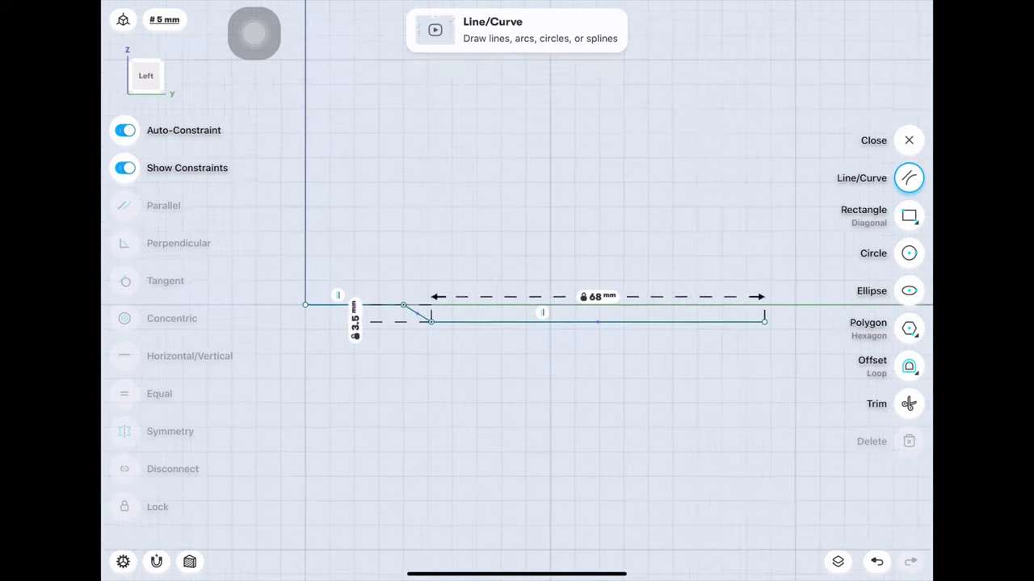
pyautogui.scroll(-2, 533, 315)
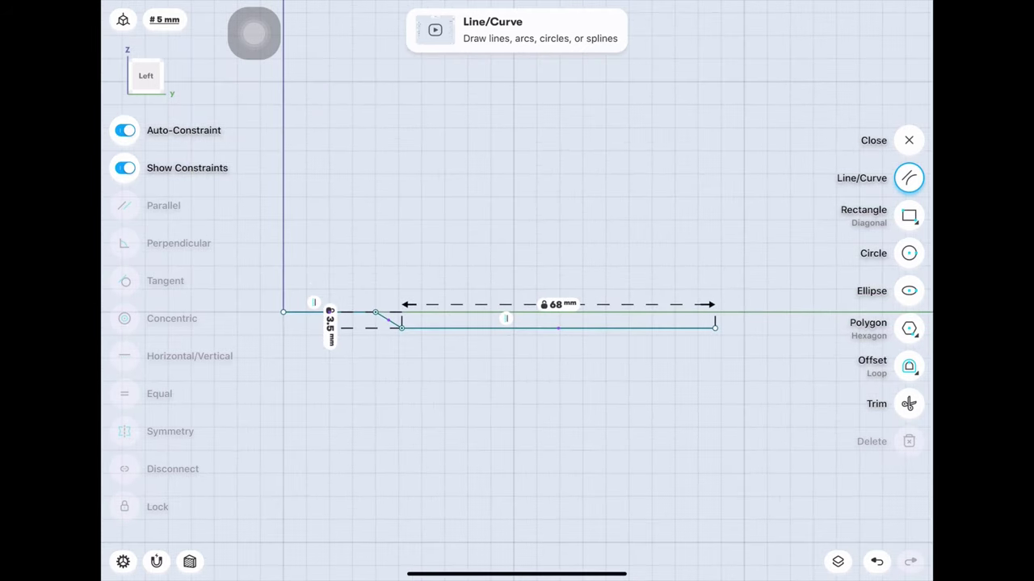
pyautogui.moveTo(283, 311); pyautogui.dragTo(283, 255)
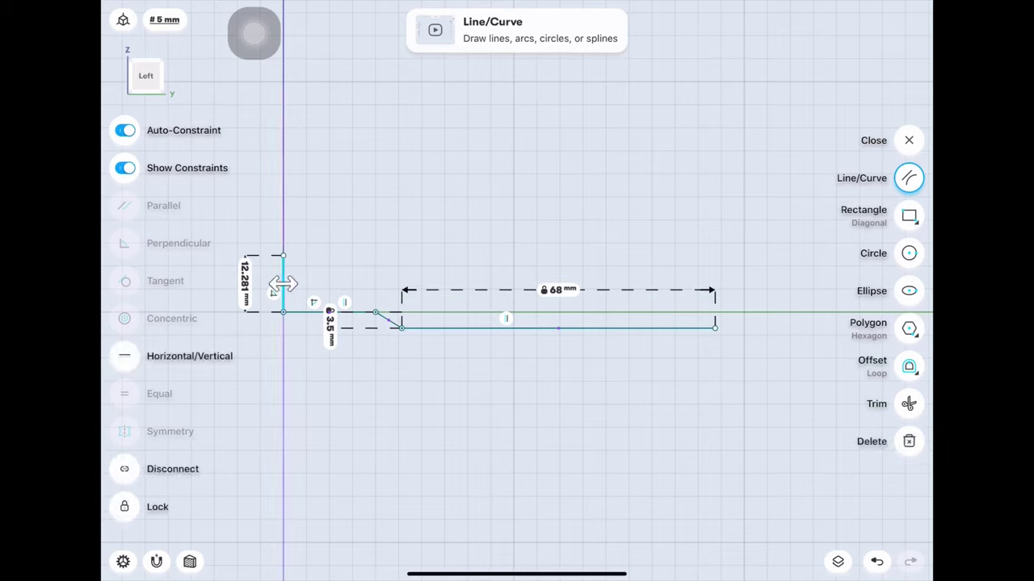
pyautogui.click(499, 327)
pyautogui.click(498, 365)
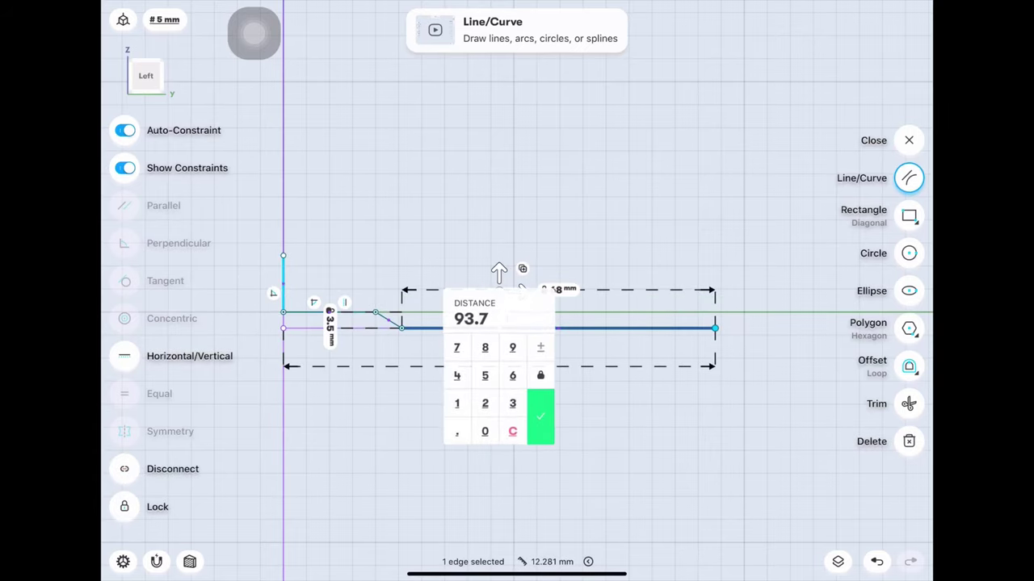
pyautogui.click(539, 416)
pyautogui.click(283, 284)
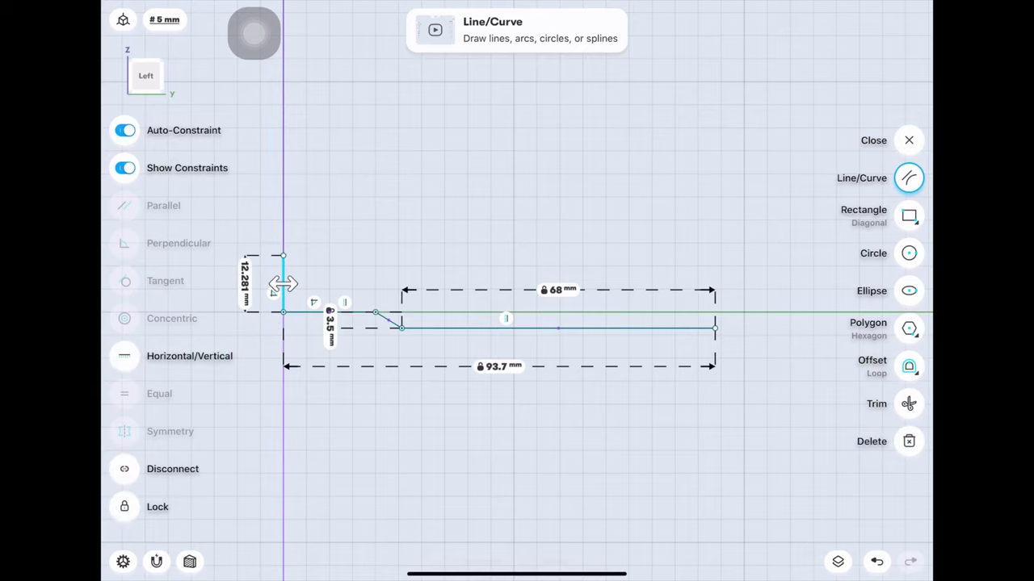
pyautogui.press('Delete')
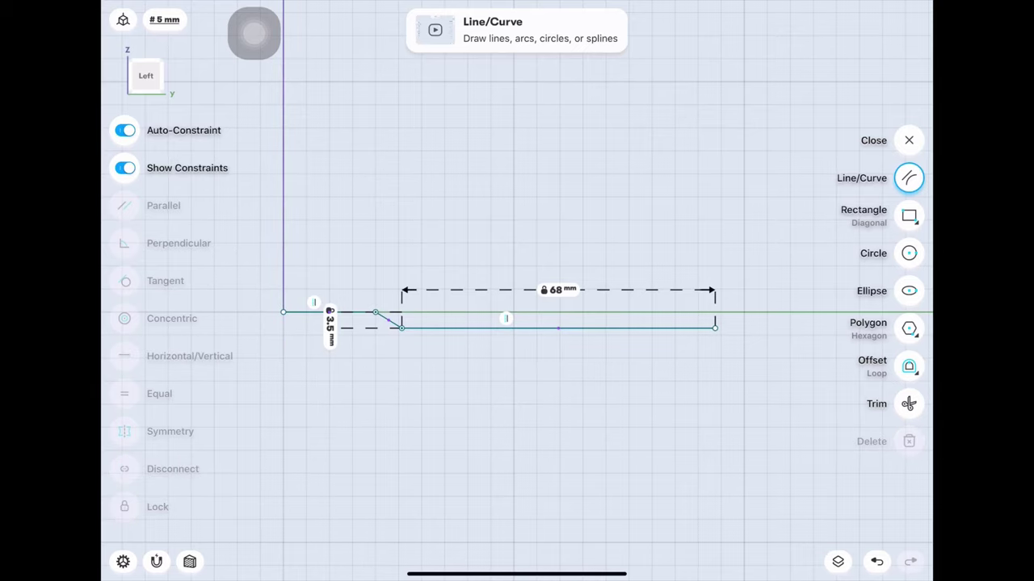
pyautogui.scroll(3, 381, 312)
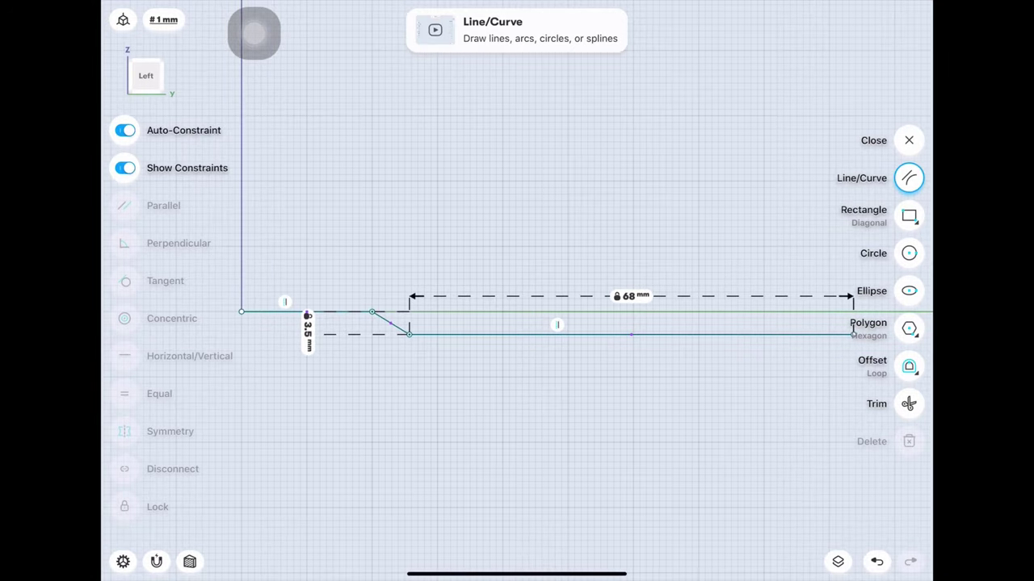
# Step: Offset the horizontal, slanted and 68 mm lines 3 mm to each side
pyautogui.click(908, 366)
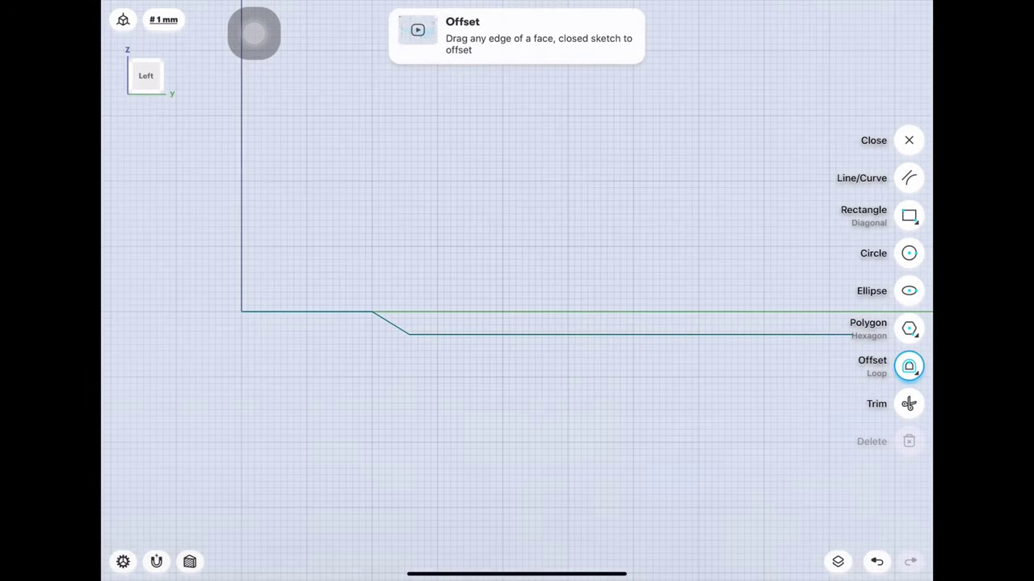
pyautogui.moveTo(338, 312)
pyautogui.mouseDown()
pyautogui.moveTo(338, 285)
pyautogui.moveTo(310, 331)
pyautogui.mouseUp()
pyautogui.click(338, 298)
pyautogui.click(350, 334)
pyautogui.click(380, 323)
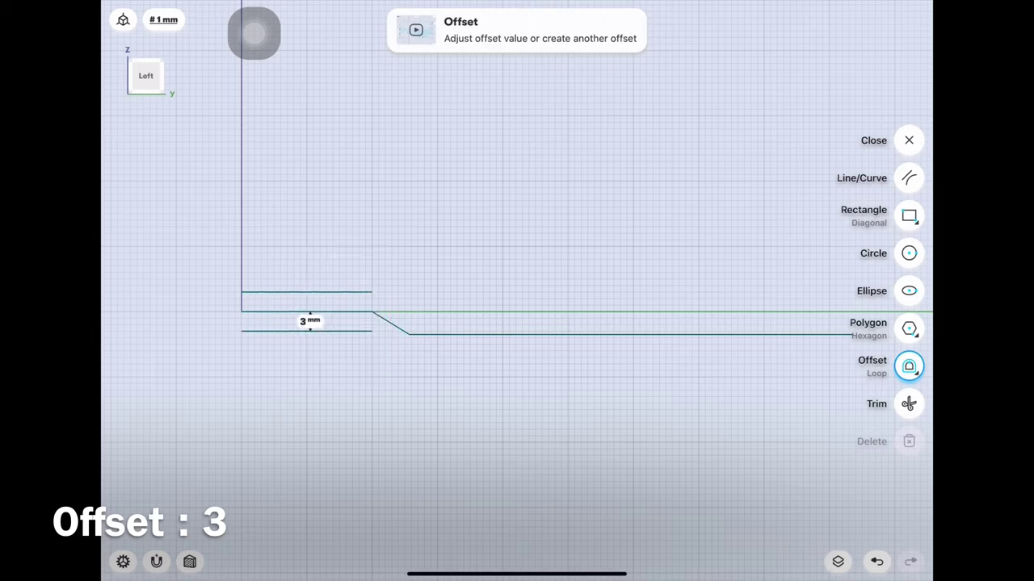
pyautogui.click(390, 322)
pyautogui.moveTo(391, 322); pyautogui.dragTo(392, 334)
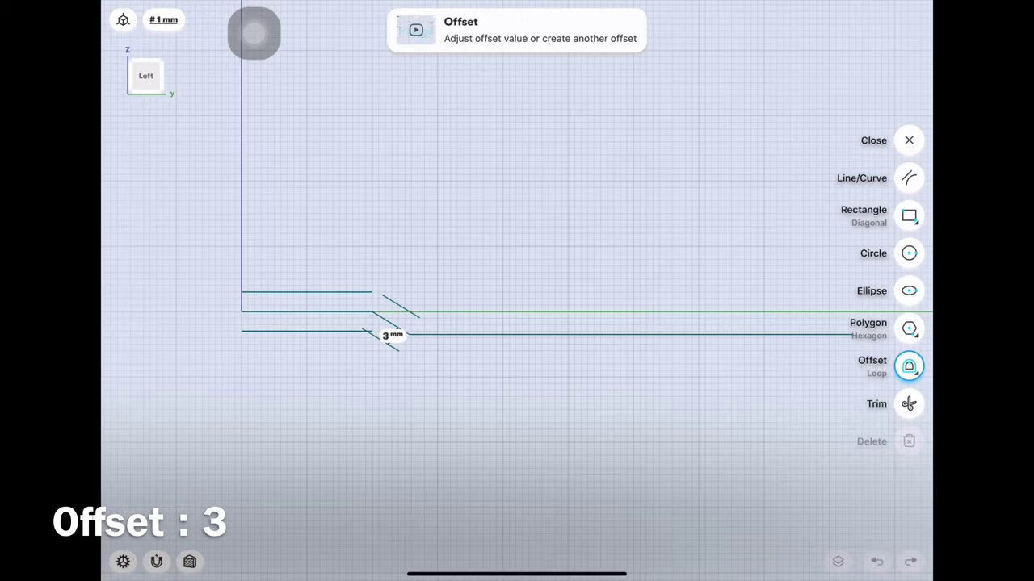
pyautogui.click(495, 334)
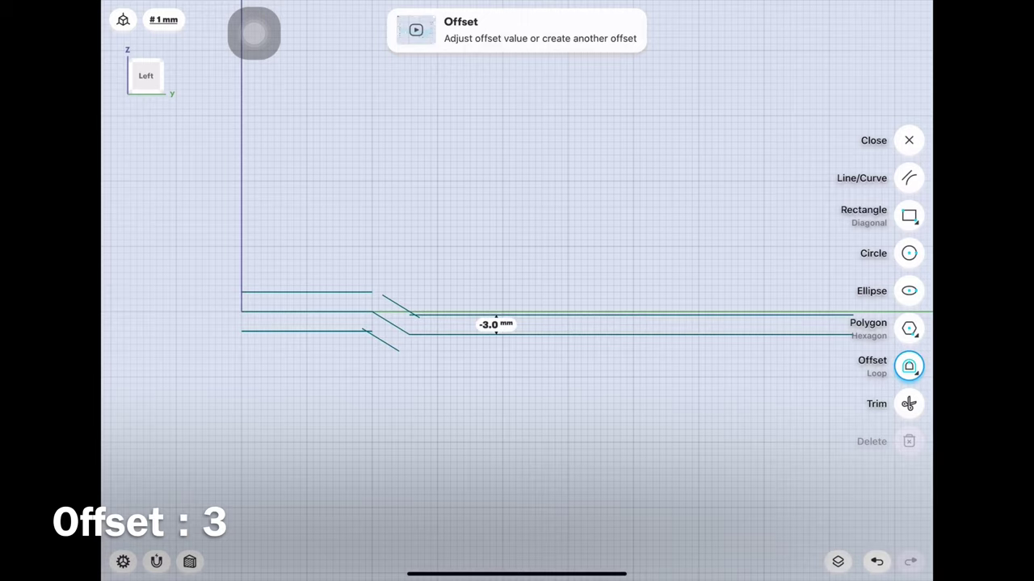
pyautogui.moveTo(495, 324); pyautogui.dragTo(473, 344)
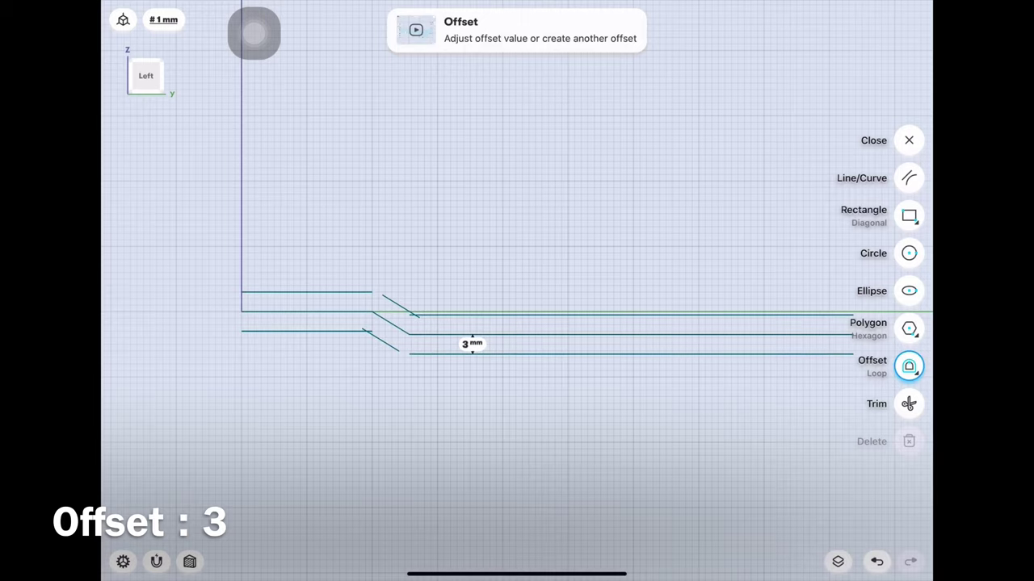
# Step: Join the right ends with a 6 mm vertical line and finish the sketch
pyautogui.scroll(2, 241, 245)
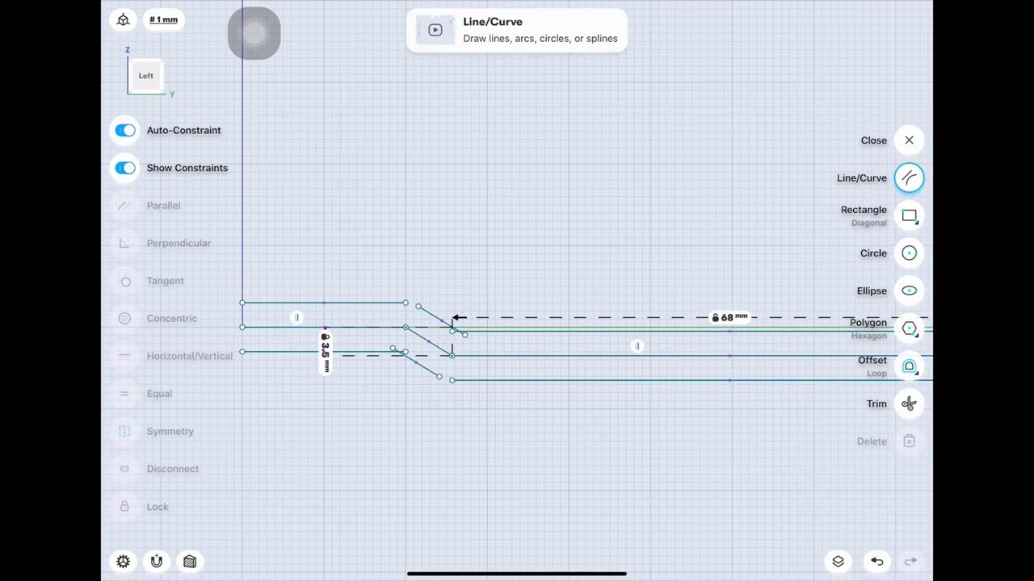
pyautogui.hscroll(5, 516, 340)
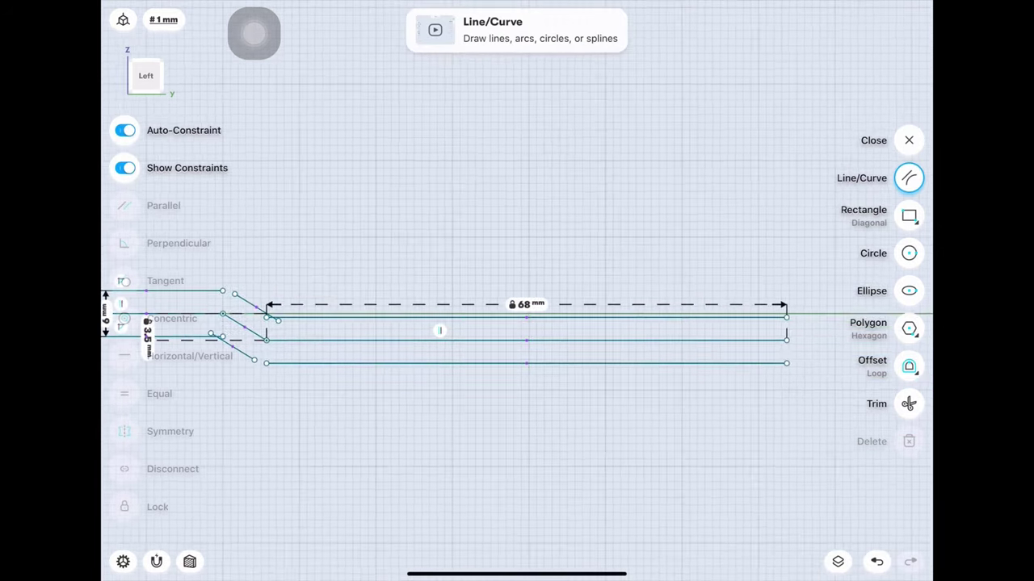
pyautogui.moveTo(786, 317); pyautogui.dragTo(787, 362)
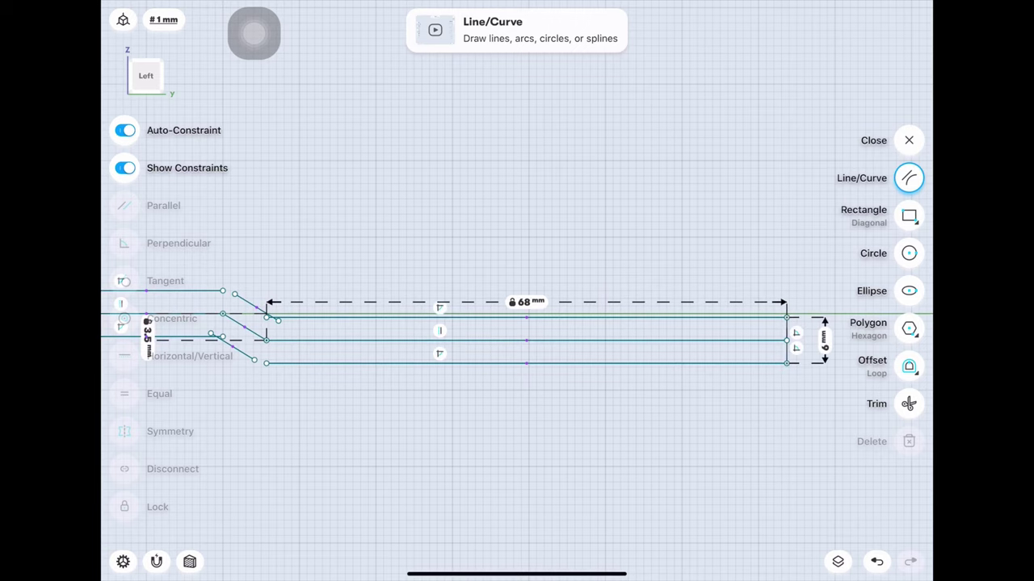
pyautogui.click(909, 140)
pyautogui.hscroll(-3, 517, 339)
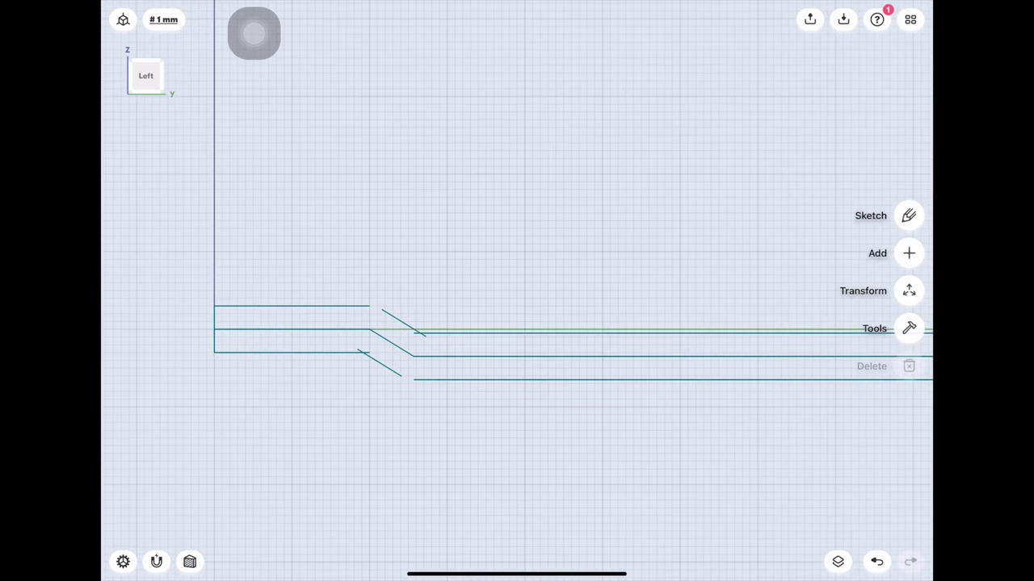
# Step: Reopen the sketch and trim the stubs beside the upper and lower diagonals
pyautogui.doubleClick(292, 329)
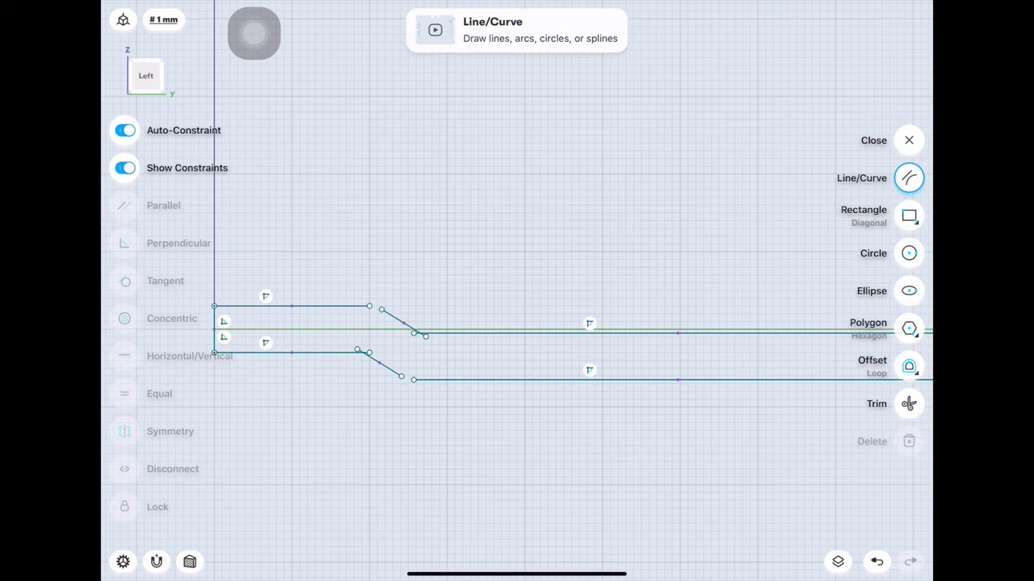
pyautogui.click(909, 140)
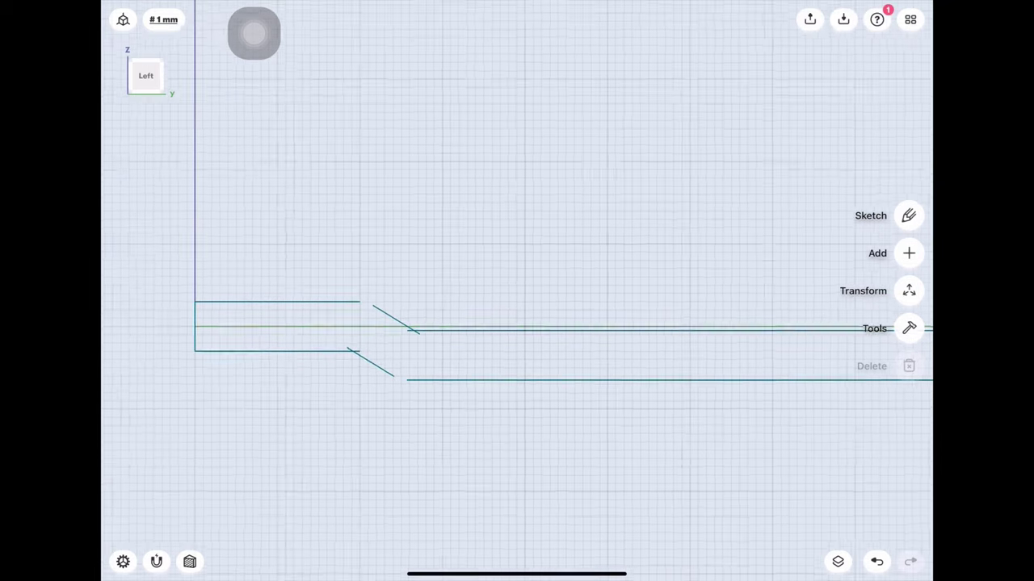
pyautogui.scroll(3, 154, 290)
pyautogui.click(909, 216)
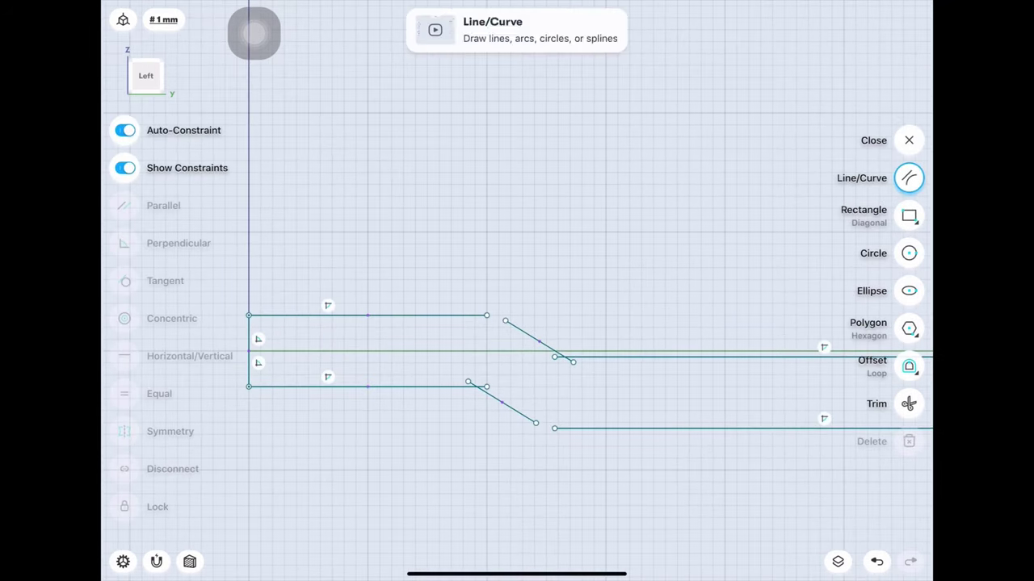
pyautogui.click(908, 404)
pyautogui.click(558, 357)
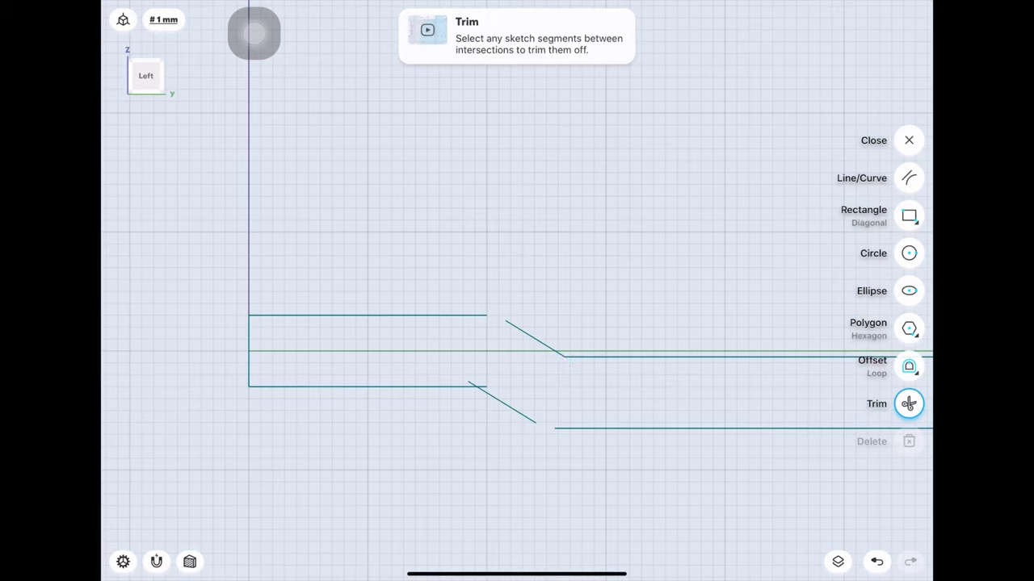
pyautogui.click(482, 386)
# Step: Drag the lower diagonal and upper line endpoints so the lines meet the diagonals
pyautogui.click(908, 177)
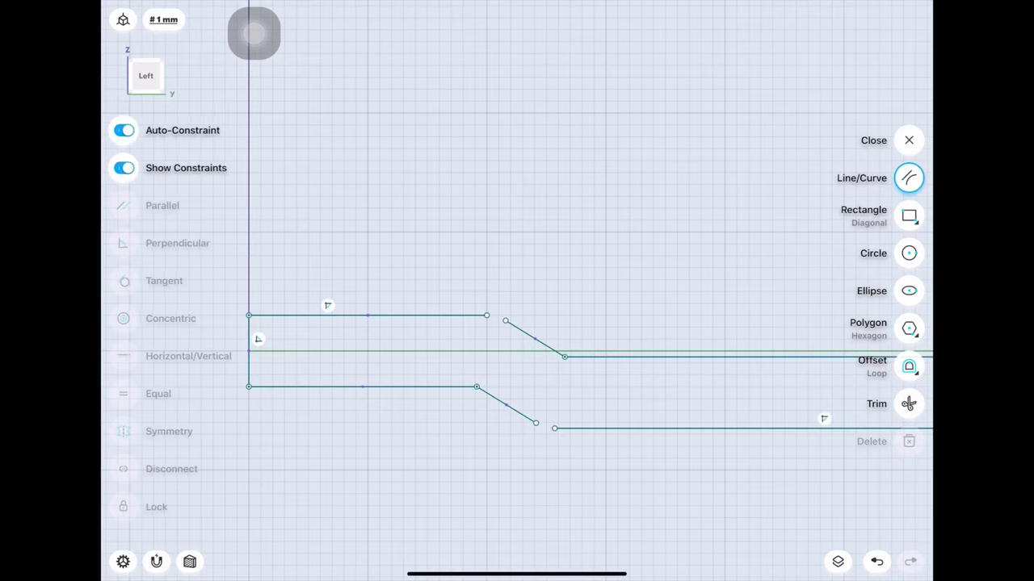
pyautogui.click(476, 387)
pyautogui.click(565, 357)
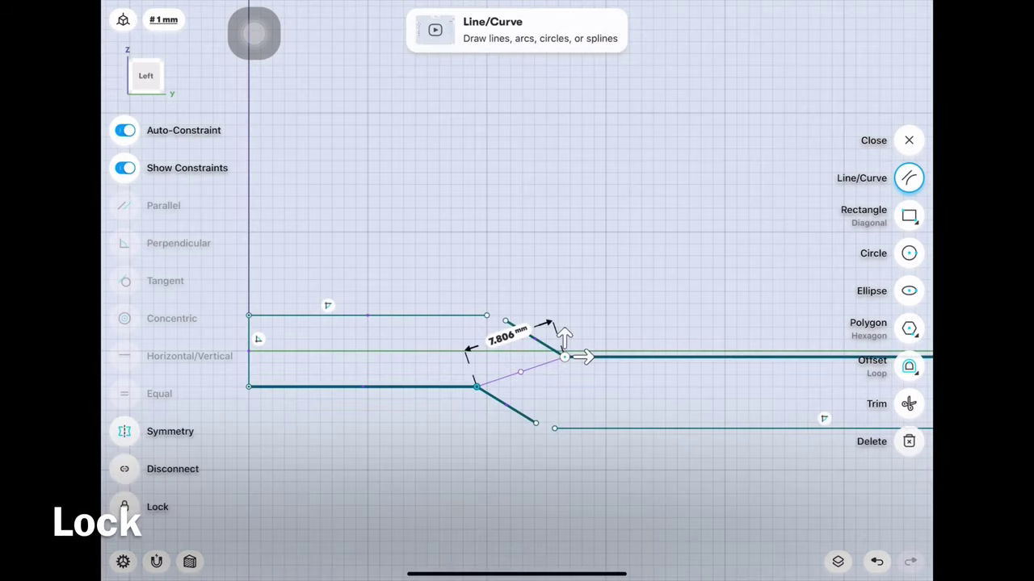
pyautogui.click(254, 32)
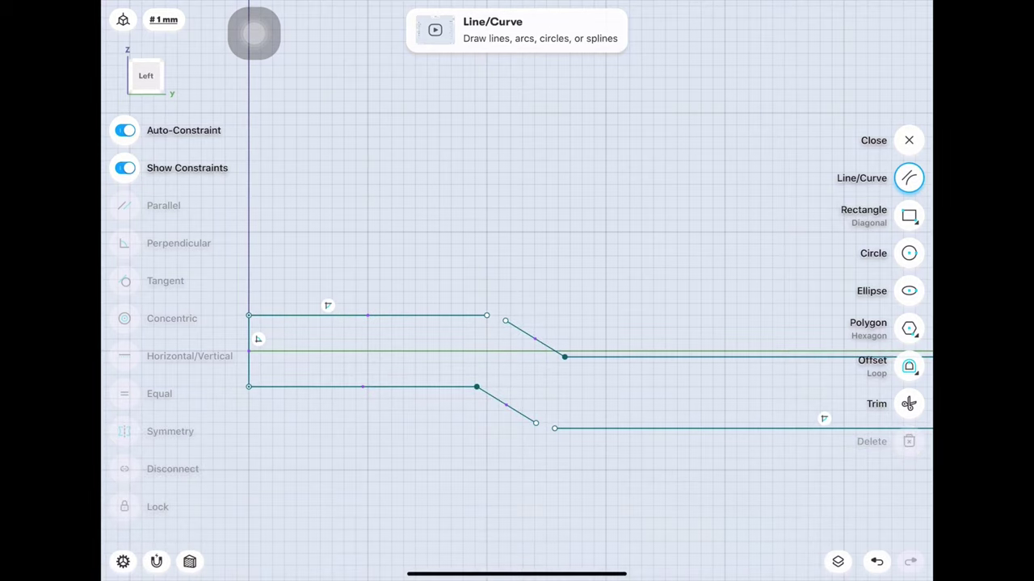
pyautogui.click(536, 423)
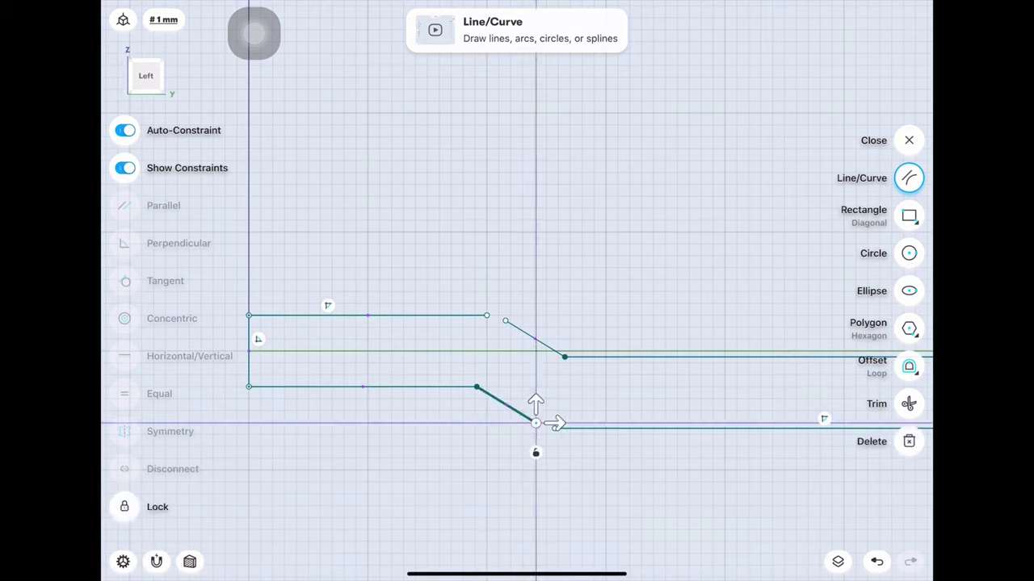
pyautogui.moveTo(536, 422)
pyautogui.mouseDown()
pyautogui.moveTo(587, 454)
pyautogui.moveTo(546, 428)
pyautogui.moveTo(508, 428)
pyautogui.mouseUp()
pyautogui.click(554, 428)
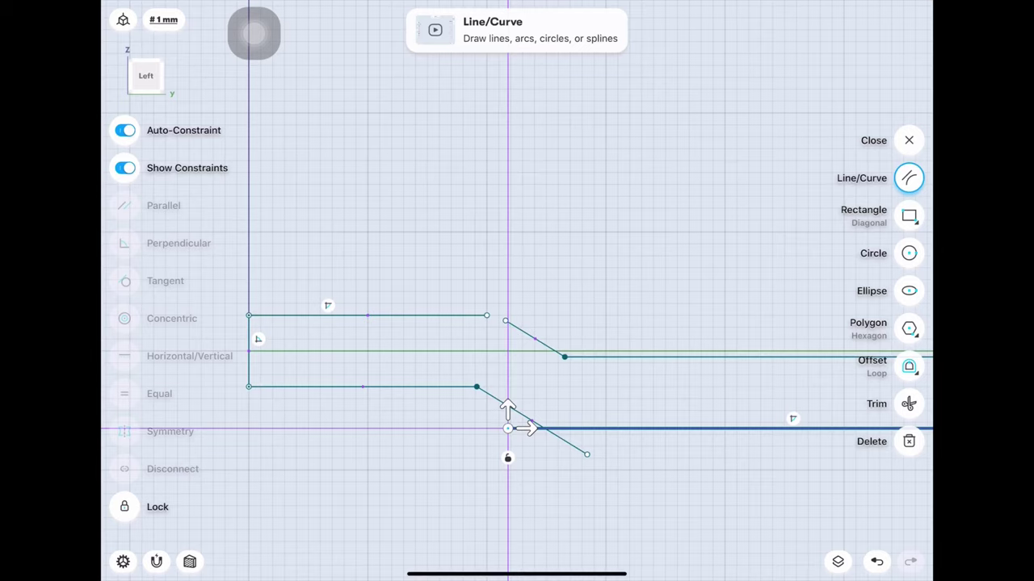
pyautogui.click(367, 315)
pyautogui.click(124, 506)
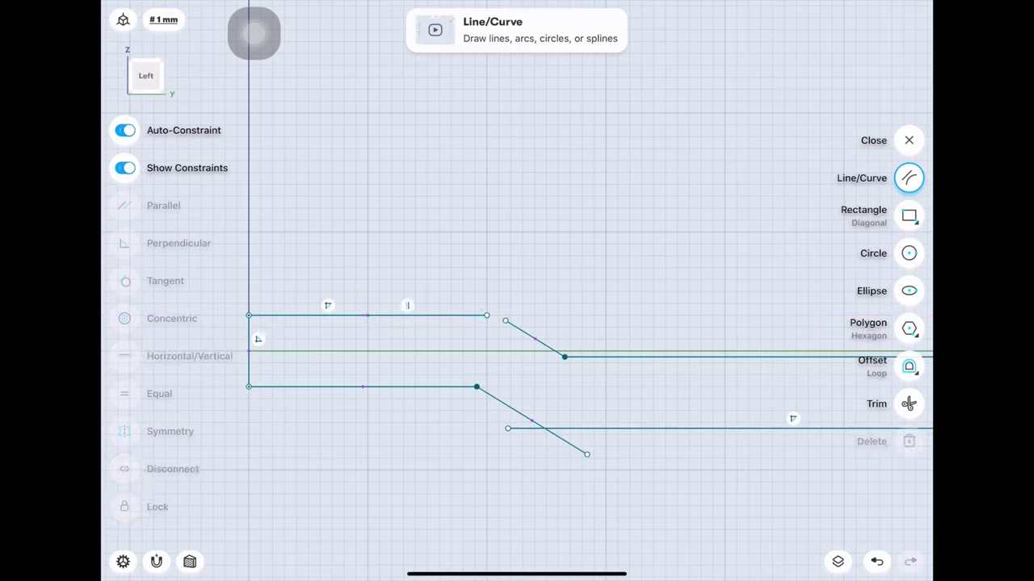
pyautogui.moveTo(486, 315)
pyautogui.mouseDown()
pyautogui.moveTo(522, 315)
pyautogui.moveTo(474, 302)
pyautogui.mouseUp()
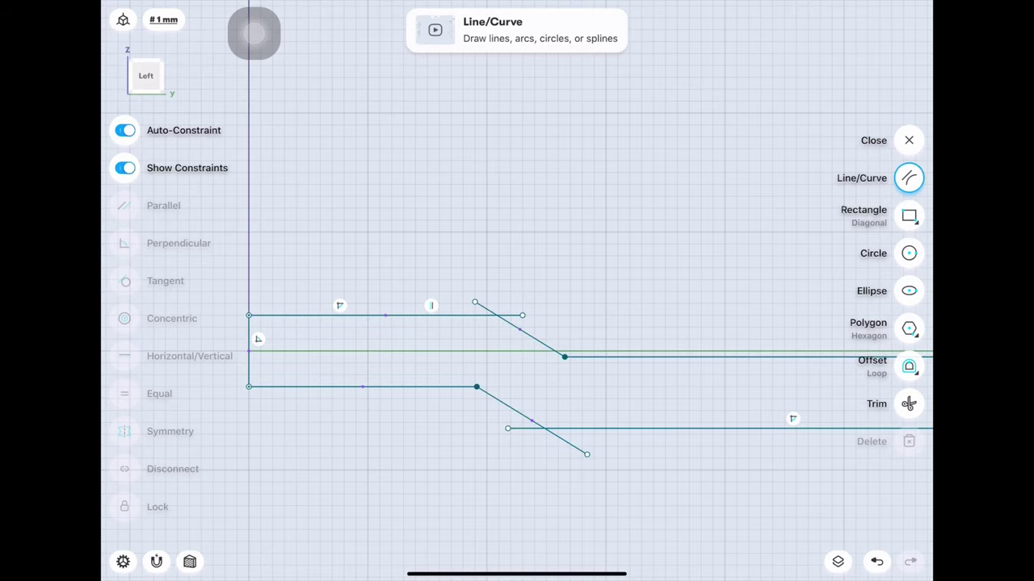
# Step: Trim the lower diagonal's overhanging tail and check the outline's horizontal and diagonal edges
pyautogui.click(908, 403)
pyautogui.click(566, 441)
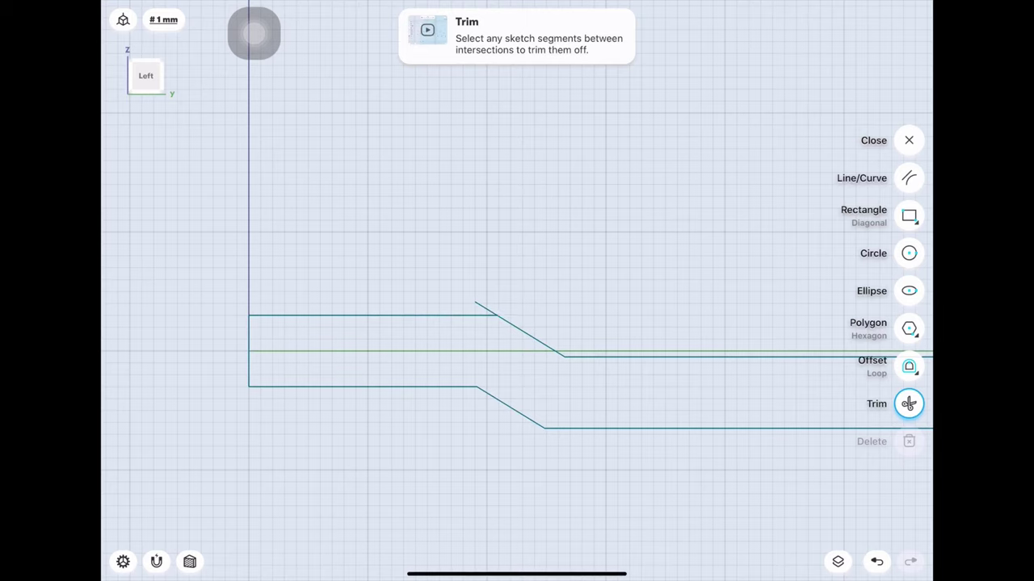
pyautogui.click(909, 177)
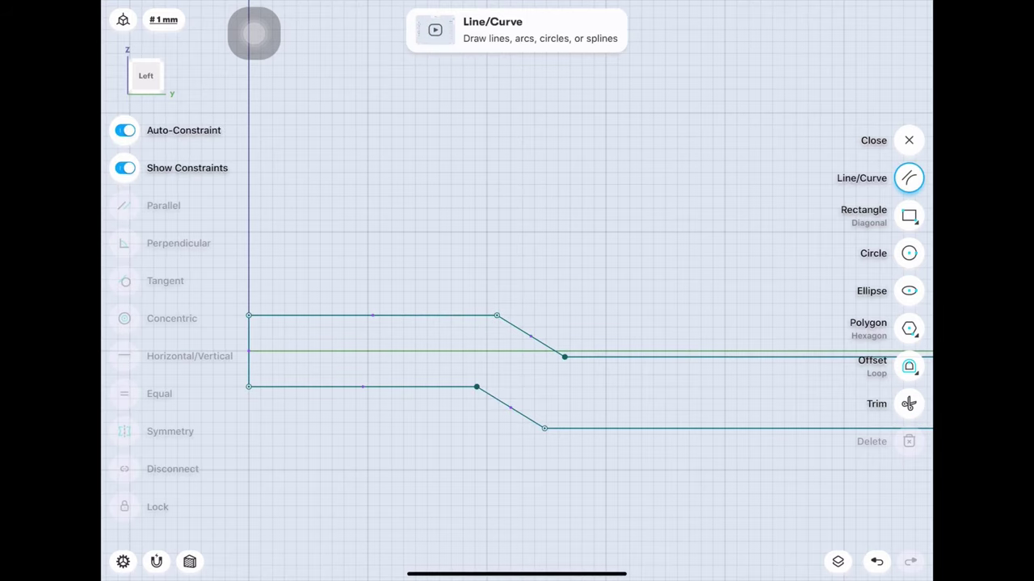
pyautogui.click(372, 315)
pyautogui.click(363, 386)
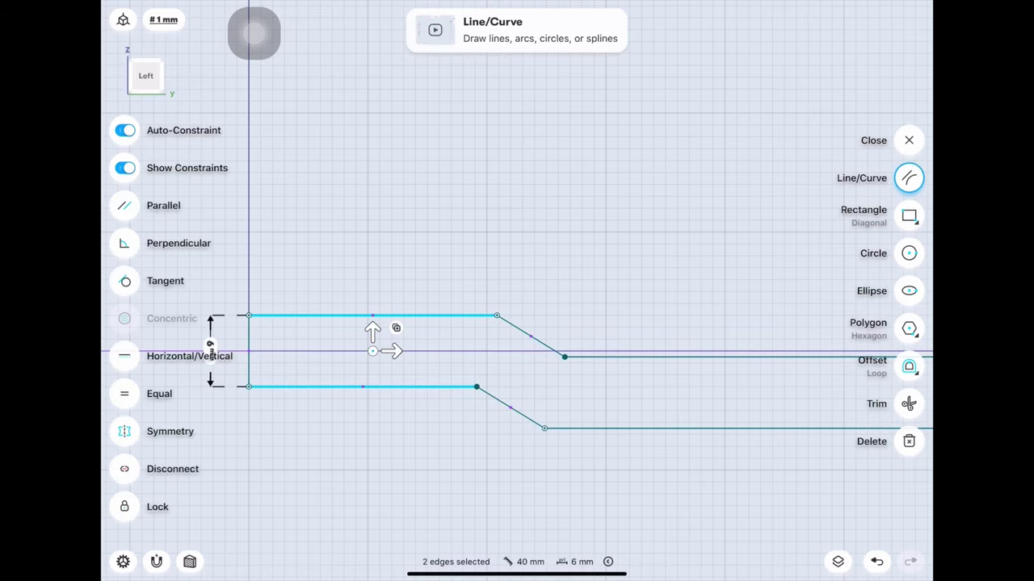
pyautogui.click(529, 335)
pyautogui.click(511, 407)
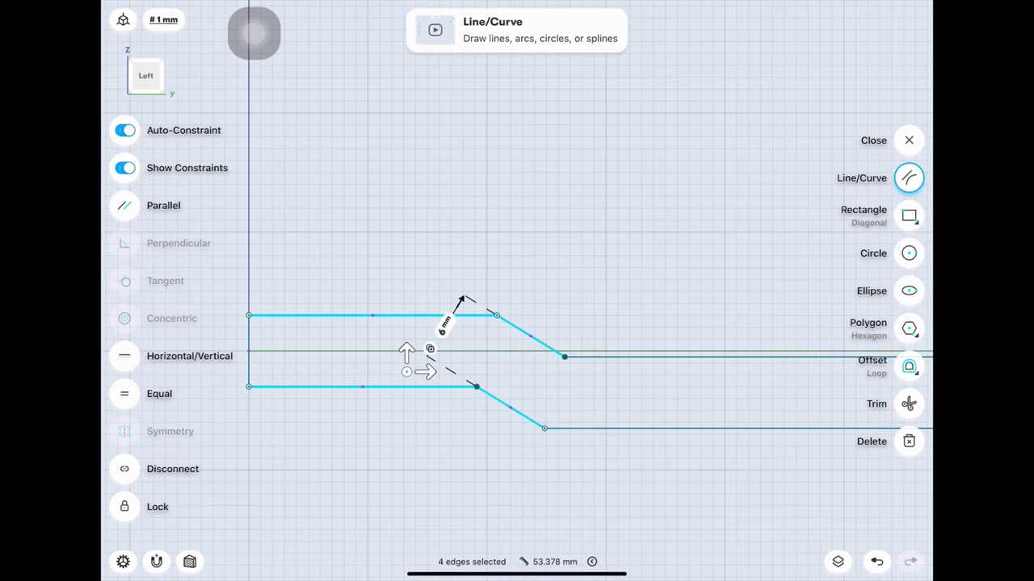
# Step: Clear the edge selection and finish the sketch as a filled closed face
pyautogui.hscroll(5, 517, 347)
pyautogui.hscroll(3, 517, 348)
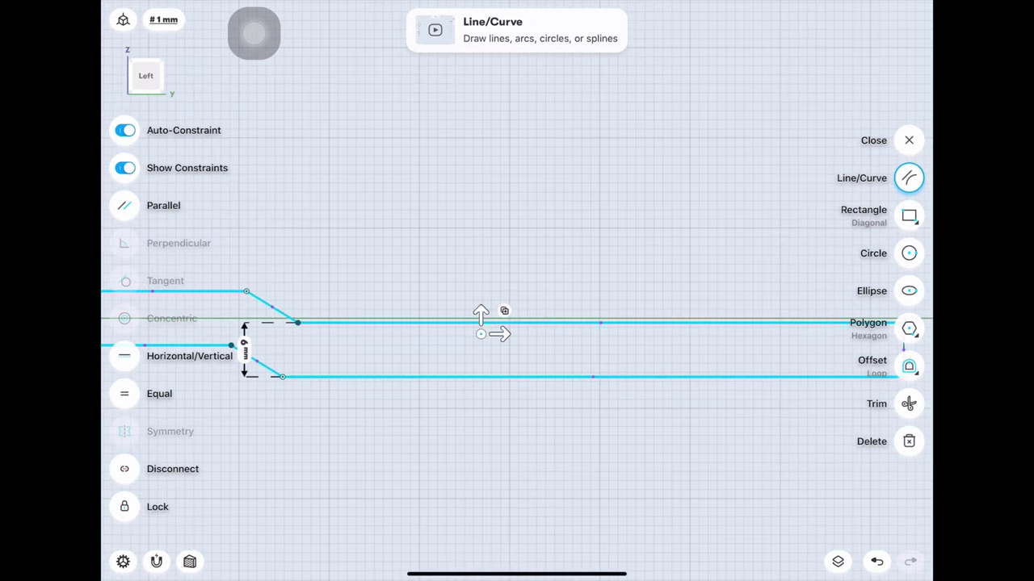
pyautogui.press('Escape')
pyautogui.scroll(-3, 517, 339)
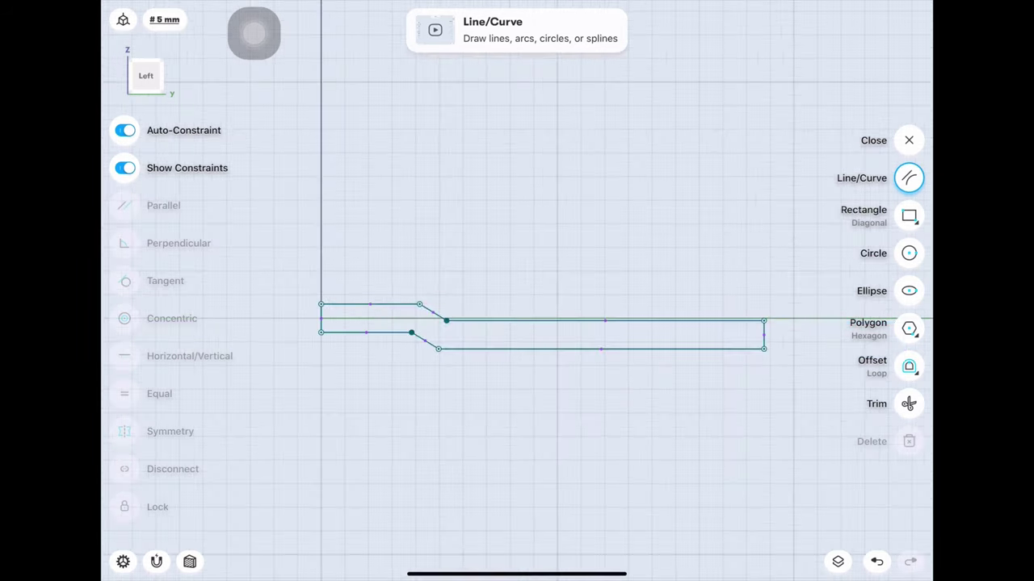
pyautogui.click(145, 75)
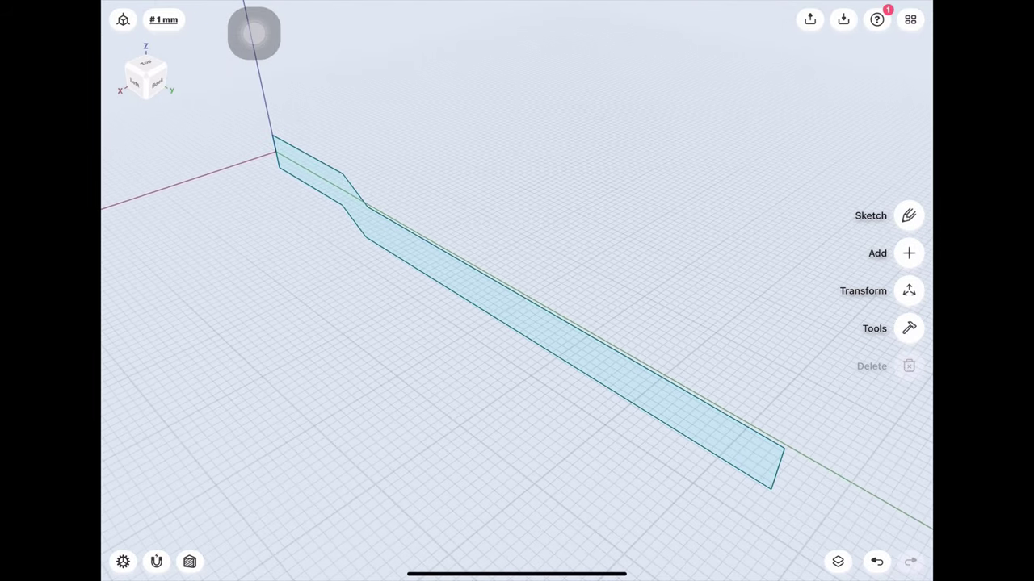
# Step: Extrude the profile into a solid bar and push its side face out to 18 mm
pyautogui.click(651, 393)
pyautogui.moveTo(651, 393); pyautogui.dragTo(706, 343)
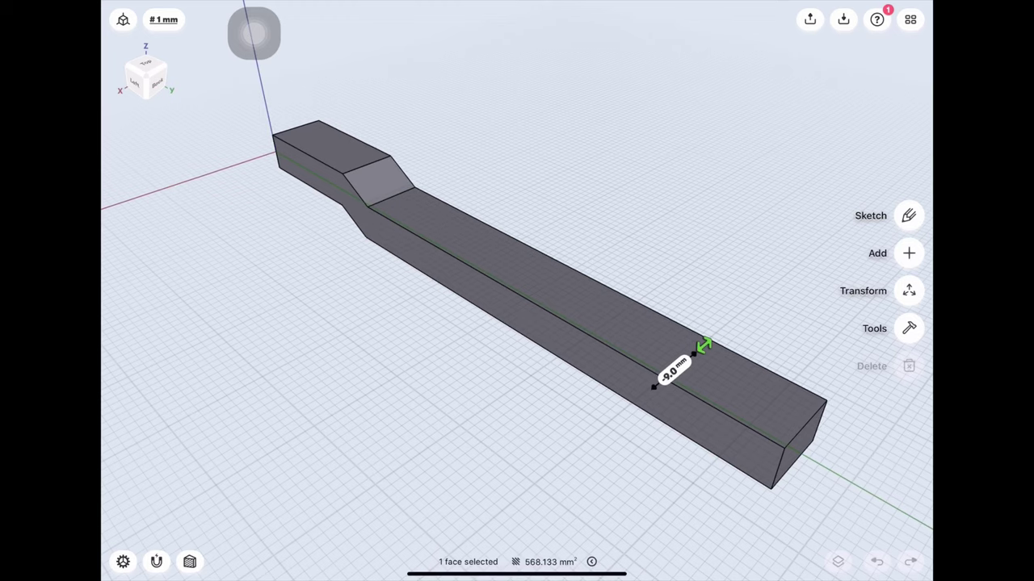
pyautogui.click(619, 389)
pyautogui.moveTo(618, 389); pyautogui.dragTo(561, 429)
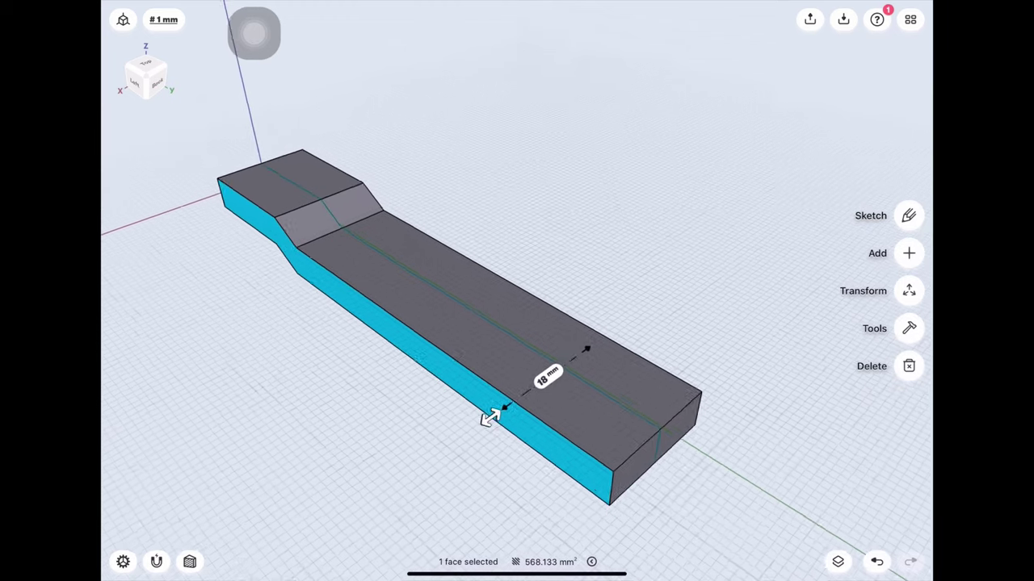
pyautogui.moveTo(485, 323); pyautogui.dragTo(549, 307)
pyautogui.click(485, 501)
pyautogui.moveTo(533, 508); pyautogui.dragTo(436, 460)
# Step: In Back view, sketch a 25 mm horizontal line on the bar's end face
pyautogui.click(151, 84)
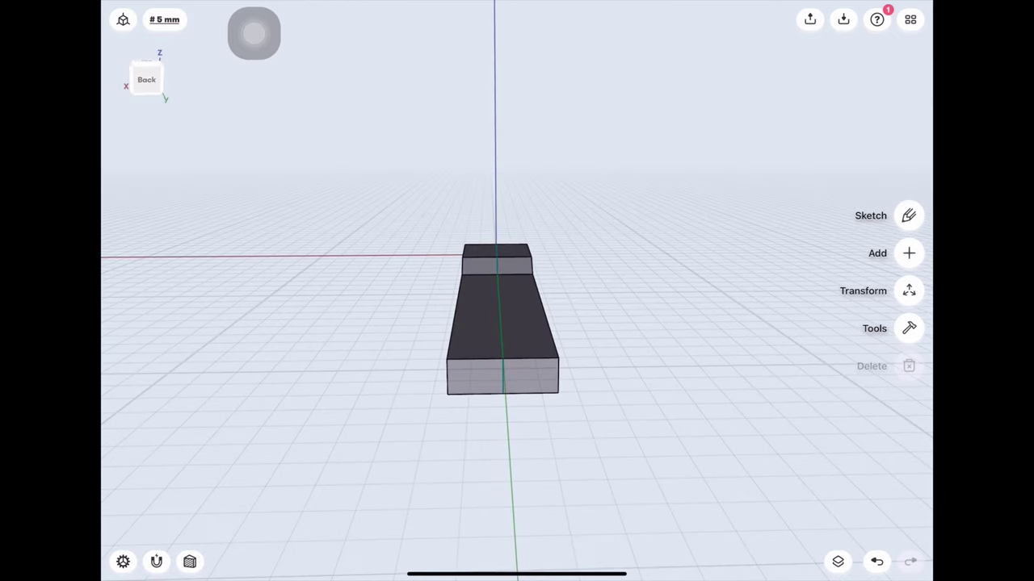
pyautogui.click(503, 376)
pyautogui.click(907, 216)
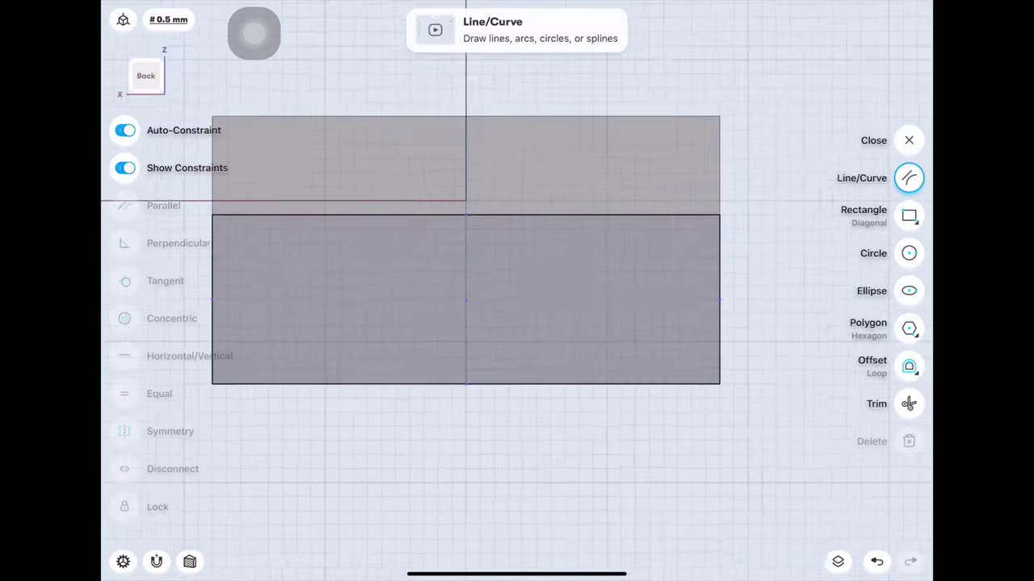
pyautogui.scroll(3, 566, 312)
pyautogui.scroll(2, 566, 312)
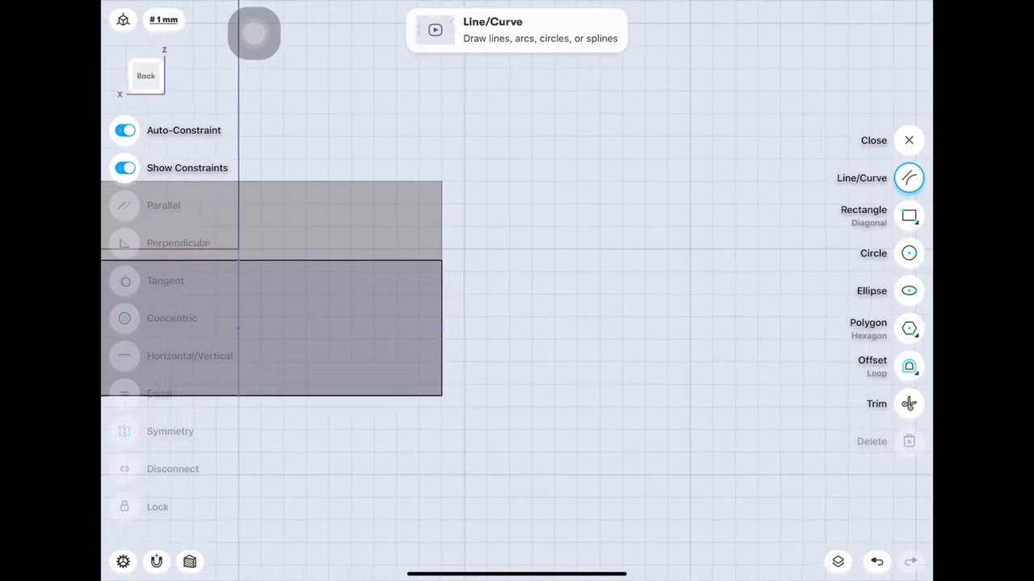
pyautogui.scroll(2, 240, 322)
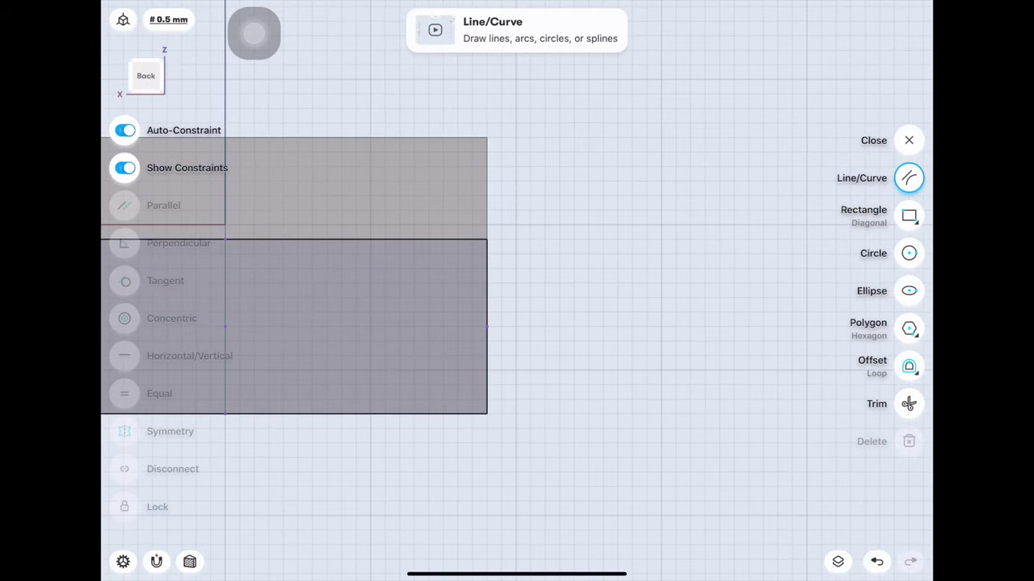
pyautogui.moveTo(225, 326); pyautogui.dragTo(748, 327)
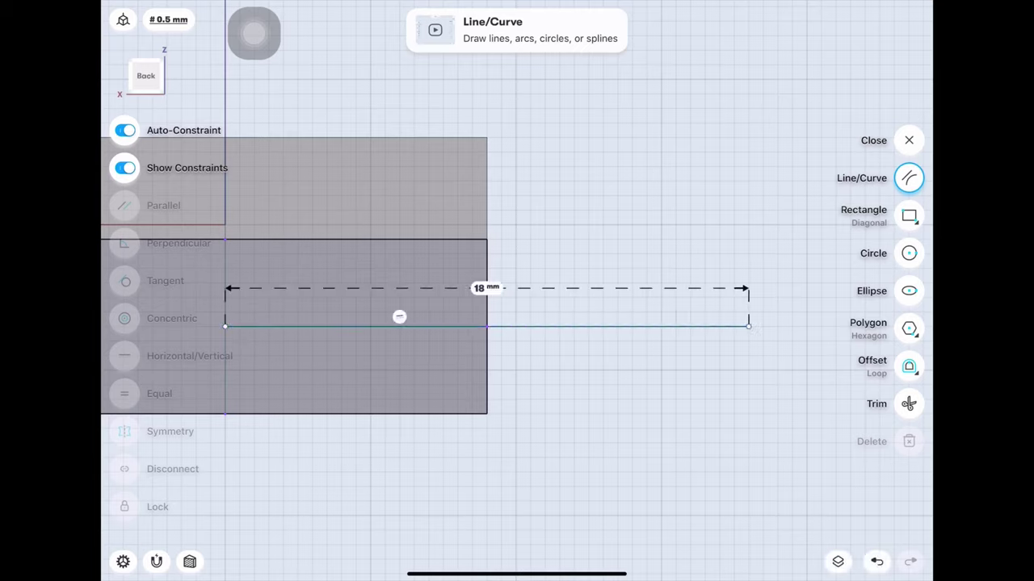
pyautogui.click(487, 288)
pyautogui.write('25')
pyautogui.click(528, 355)
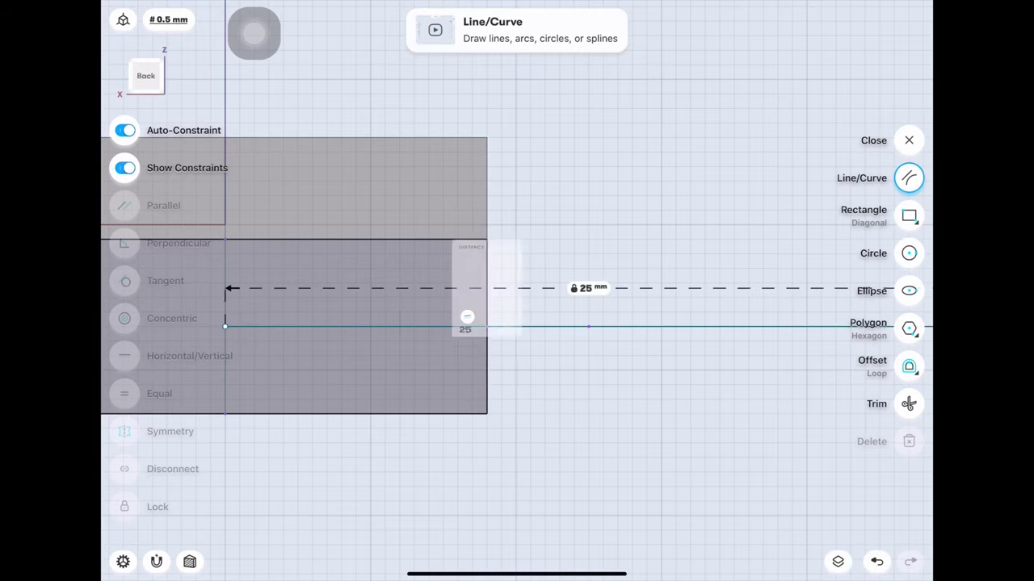
pyautogui.click(225, 327)
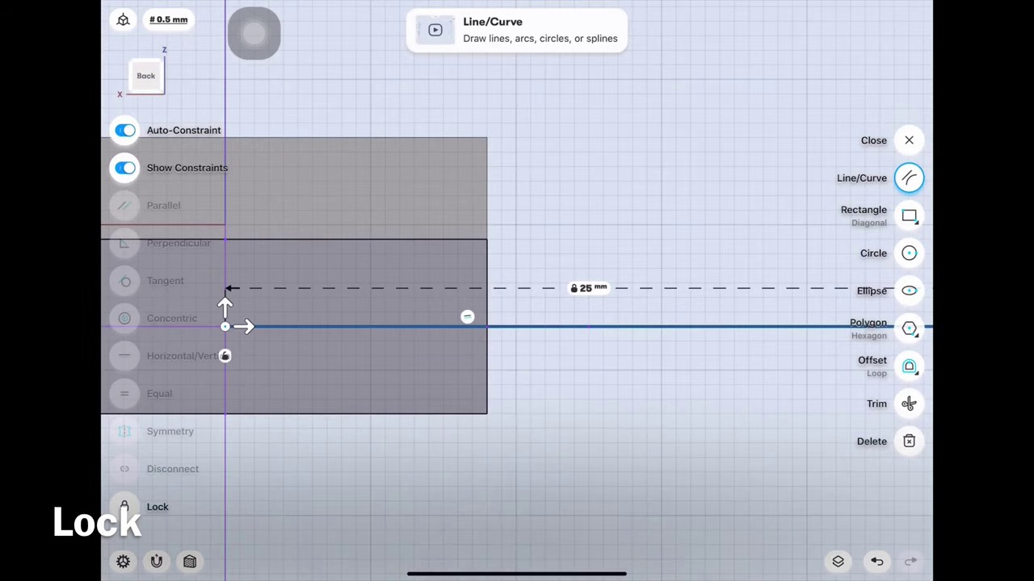
pyautogui.press('Escape')
# Step: Add a 32.5 mm vertical line and a 15 mm top line, then close the sketch
pyautogui.scroll(-3, 242, 388)
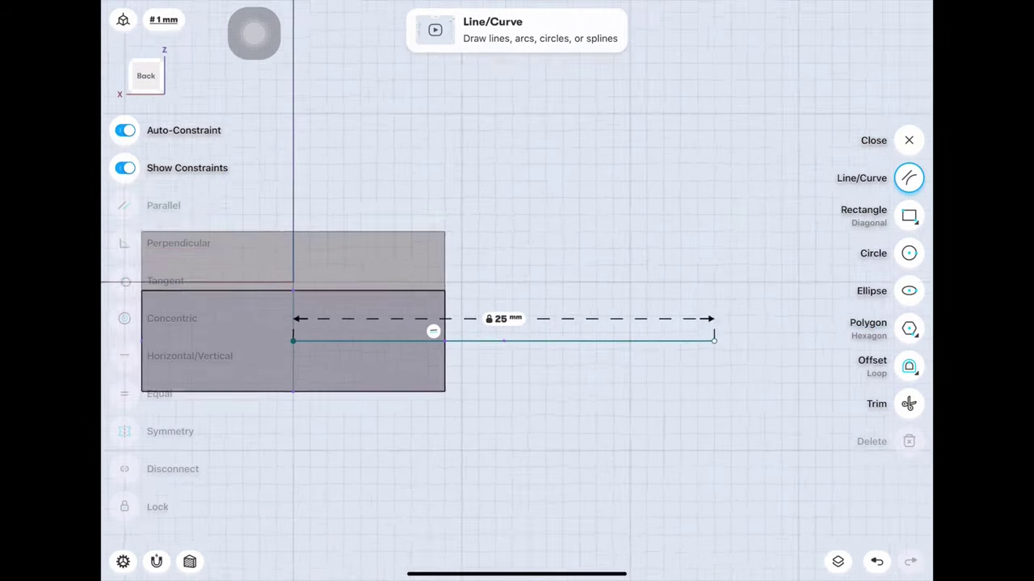
pyautogui.scroll(-3, 428, 356)
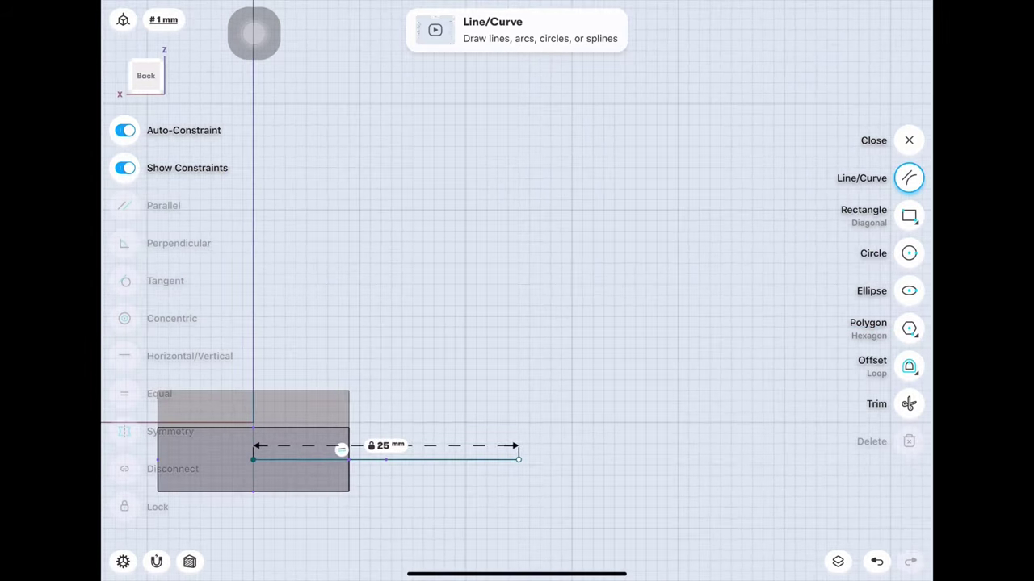
pyautogui.moveTo(518, 459); pyautogui.dragTo(518, 178)
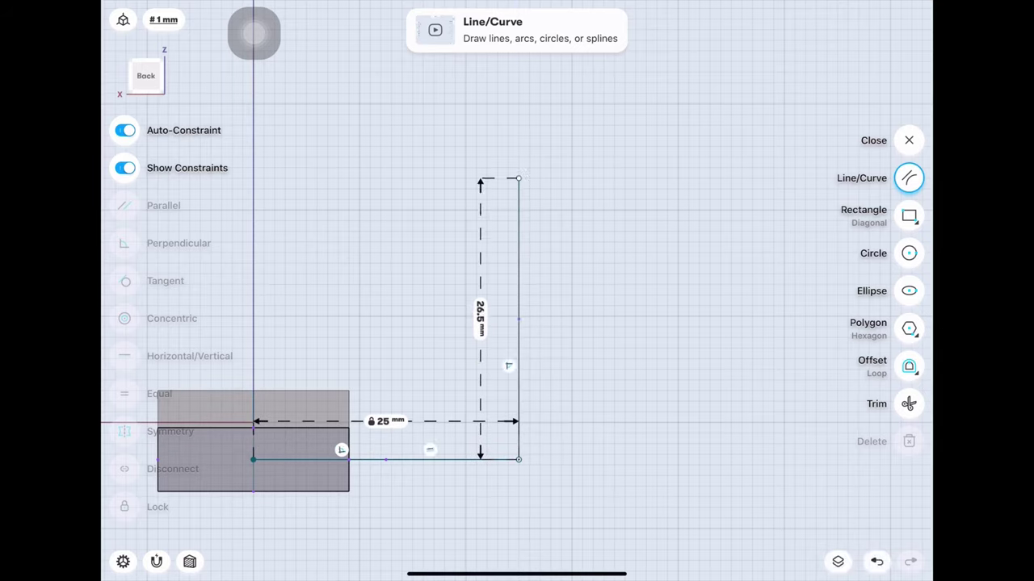
pyautogui.click(480, 323)
pyautogui.write('32.5')
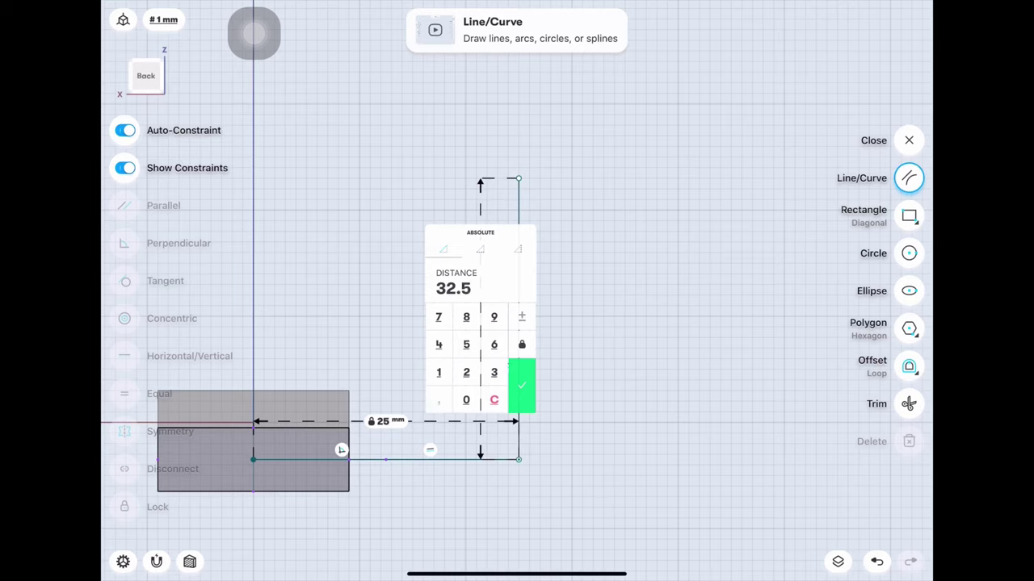
pyautogui.click(522, 386)
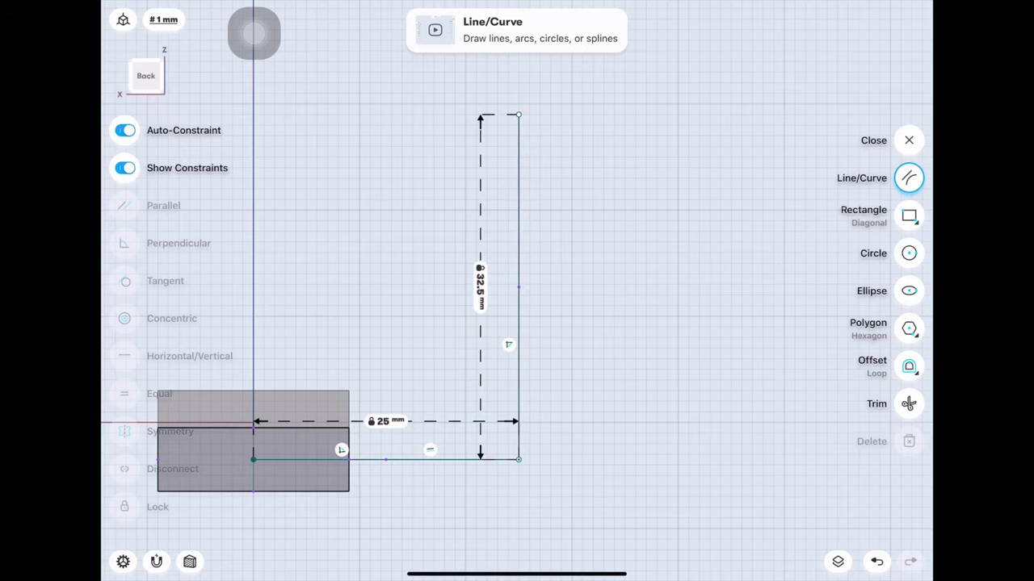
pyautogui.moveTo(518, 114); pyautogui.dragTo(677, 114)
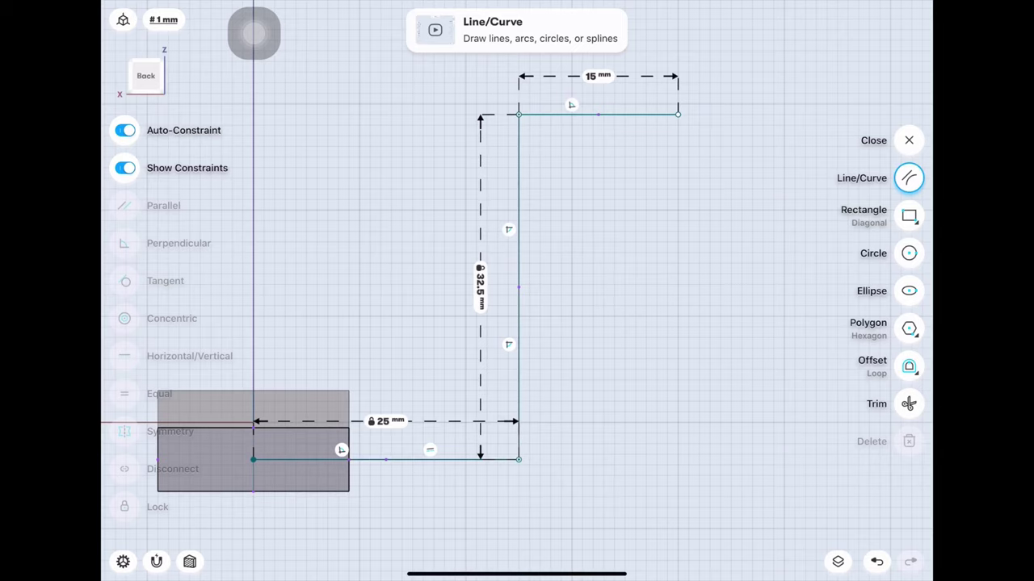
pyautogui.click(908, 140)
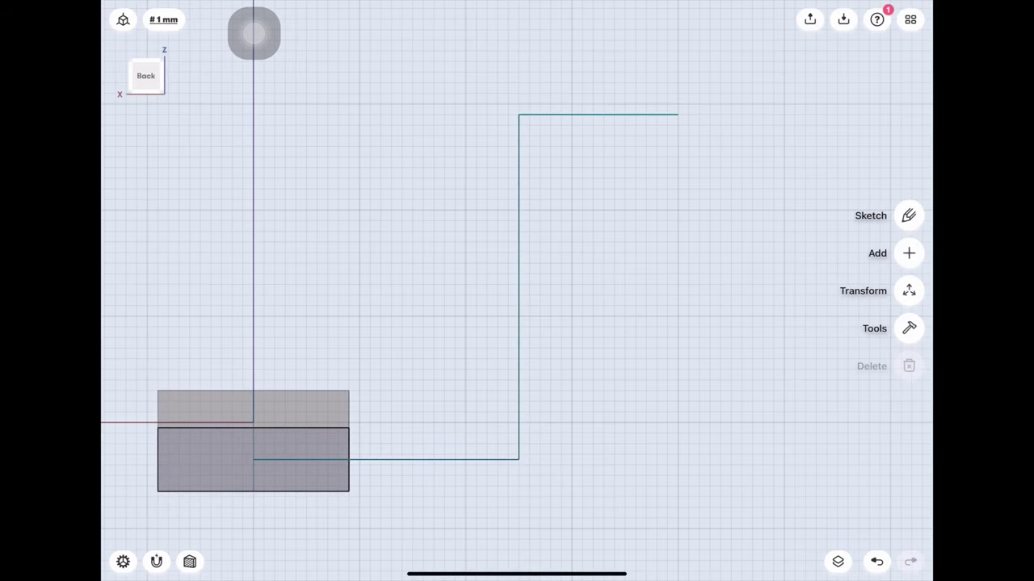
# Step: Reopen the sketch and draw a 5 mm radius circle near the lower corner
pyautogui.click(909, 215)
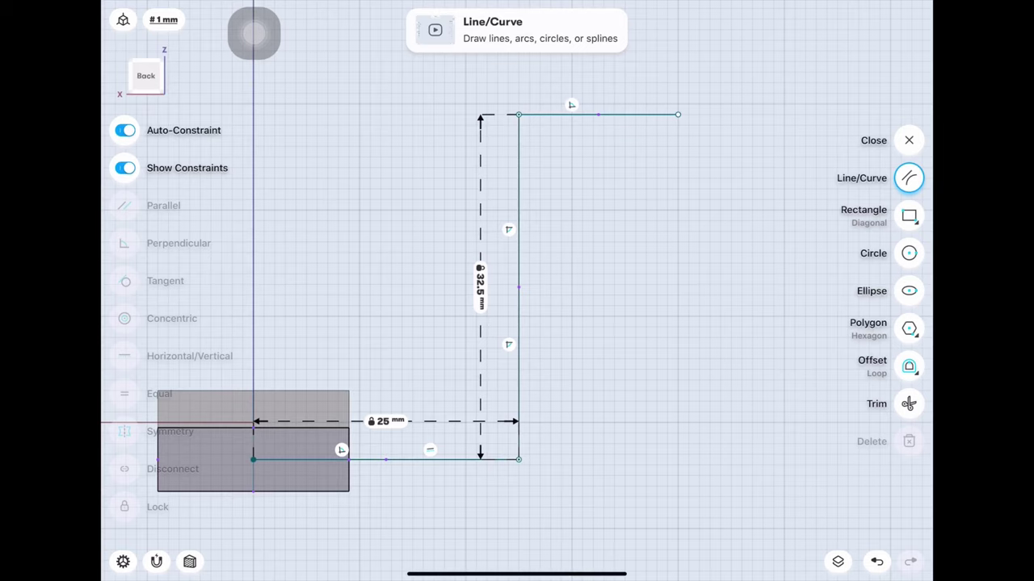
pyautogui.click(908, 253)
pyautogui.moveTo(444, 401); pyautogui.dragTo(413, 370)
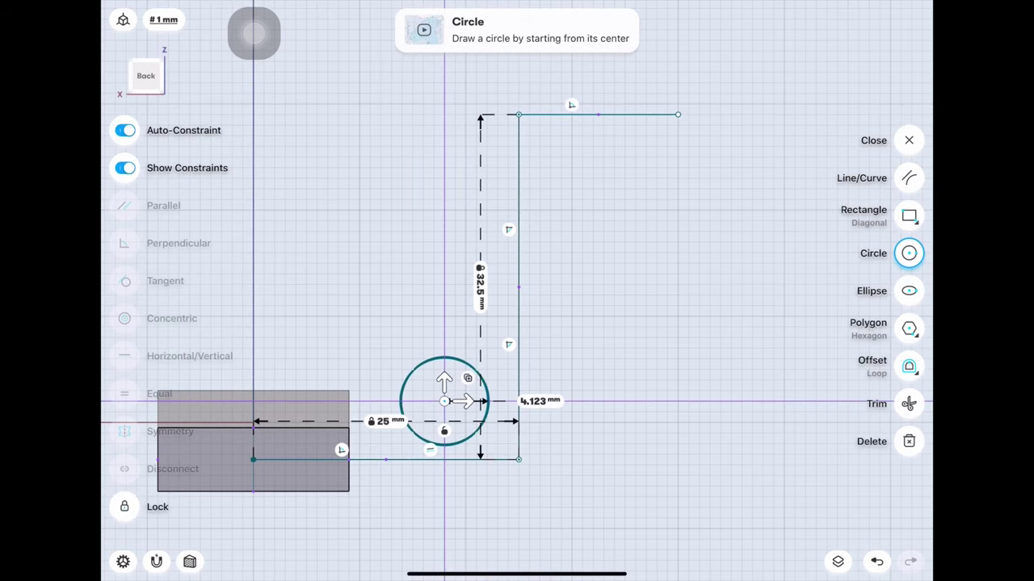
pyautogui.click(388, 329)
pyautogui.click(379, 369)
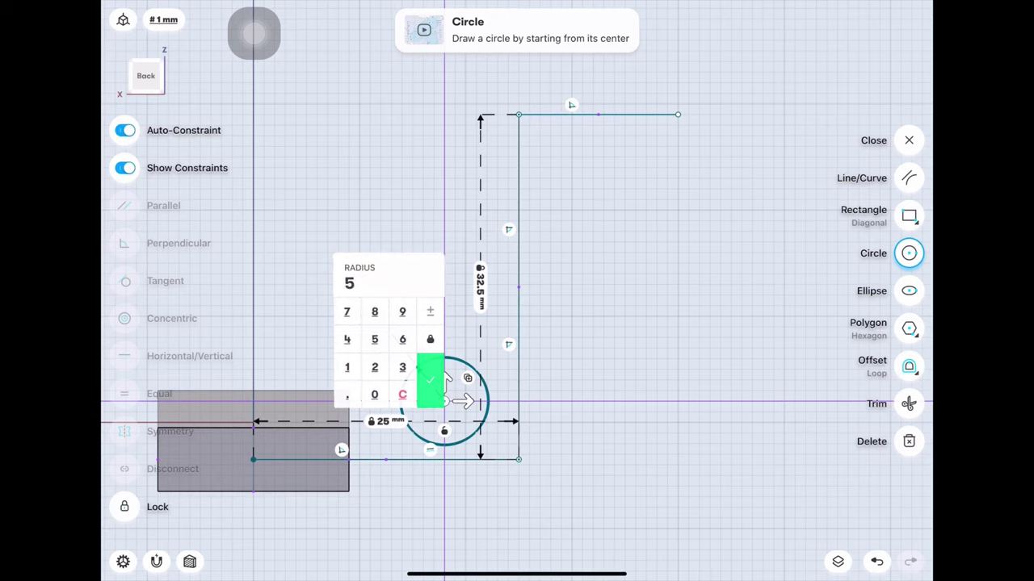
pyautogui.click(432, 380)
# Step: Copy the 5 mm circle into the upper corner
pyautogui.click(467, 378)
pyautogui.moveTo(444, 402)
pyautogui.mouseDown()
pyautogui.moveTo(551, 306)
pyautogui.moveTo(582, 189)
pyautogui.mouseUp()
pyautogui.click(387, 459)
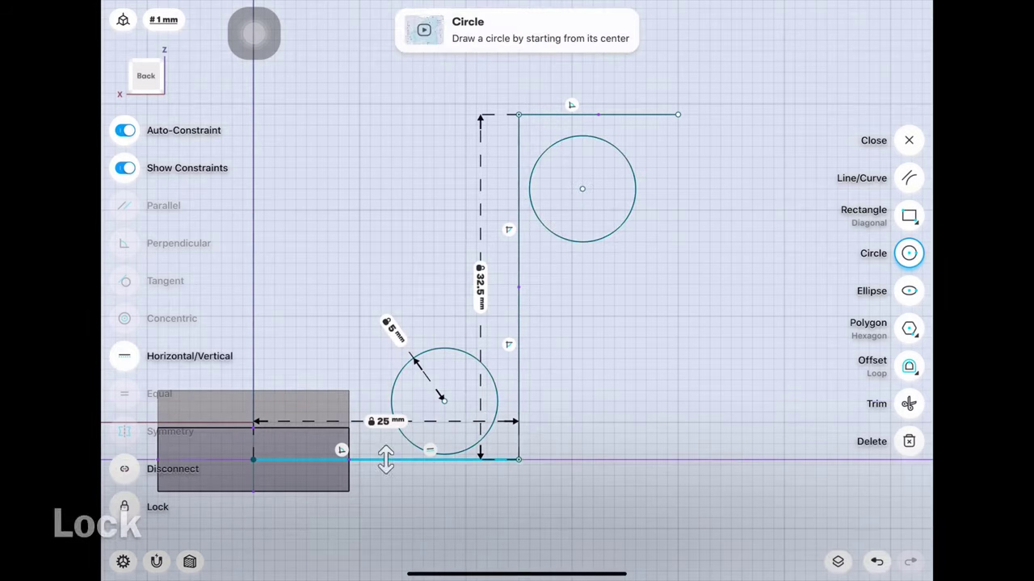
pyautogui.click(519, 363)
pyautogui.click(614, 114)
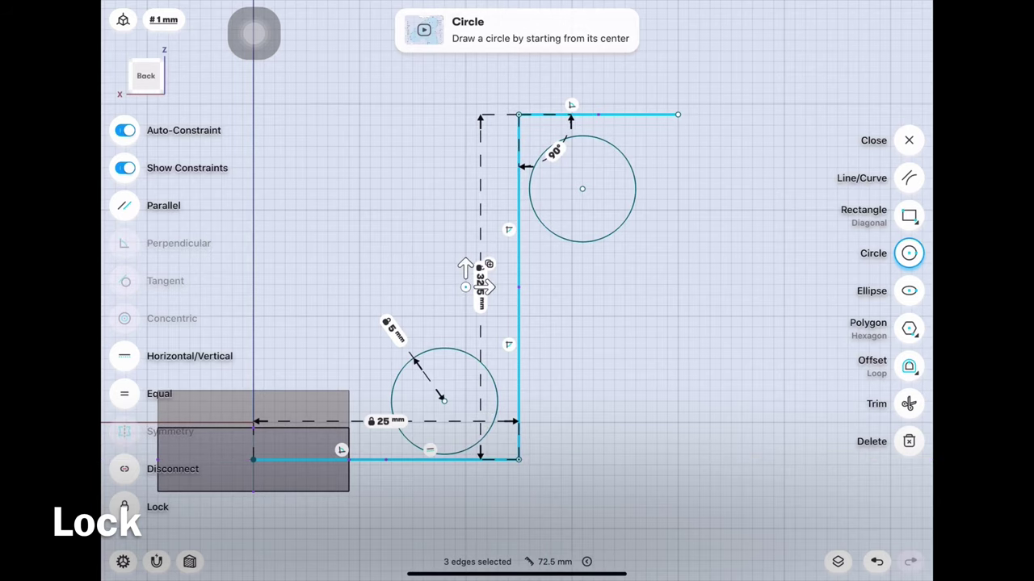
pyautogui.click(686, 363)
# Step: Make the lower circle tangent to the bottom and right edges
pyautogui.click(380, 459)
pyautogui.click(406, 439)
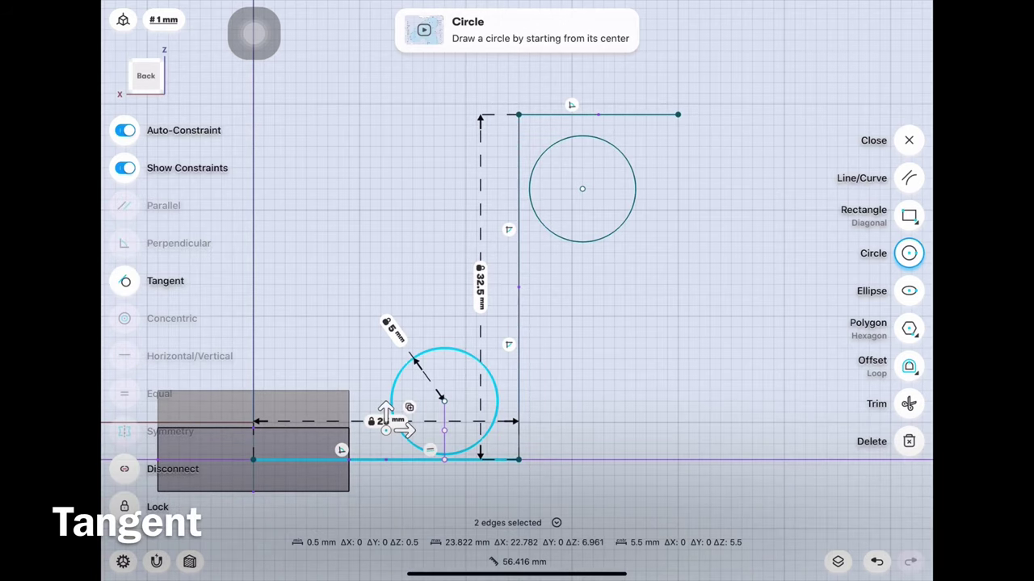
pyautogui.click(125, 280)
pyautogui.click(518, 286)
pyautogui.click(482, 373)
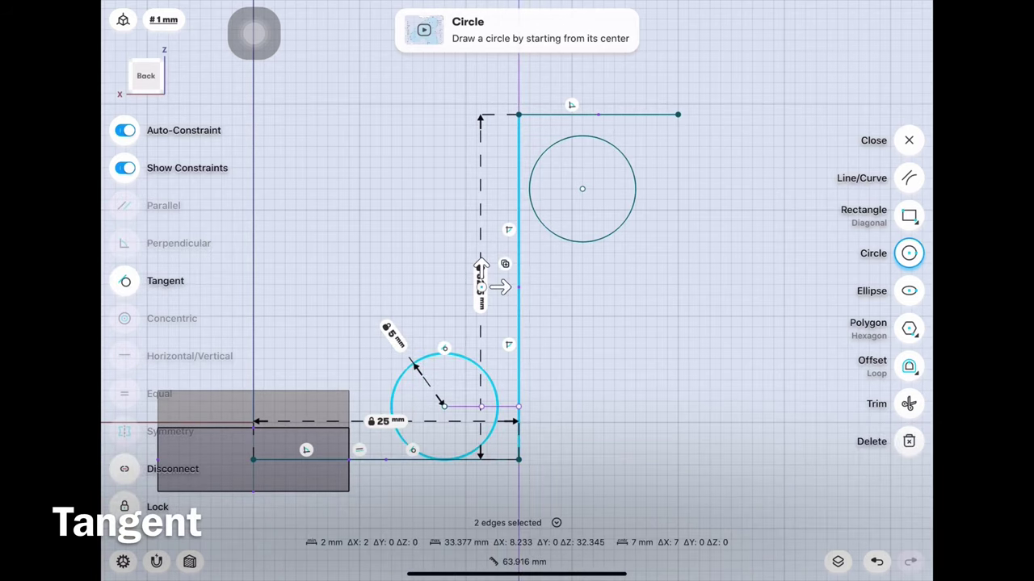
pyautogui.click(125, 280)
# Step: Make the upper circle tangent to the vertical and top edges
pyautogui.click(518, 286)
pyautogui.click(622, 226)
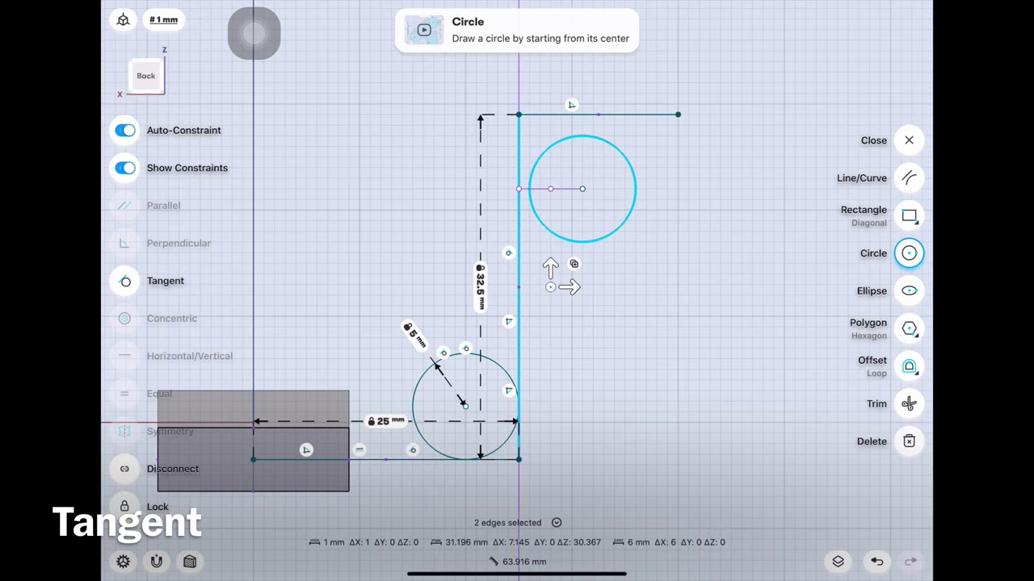
pyautogui.click(126, 280)
pyautogui.click(908, 178)
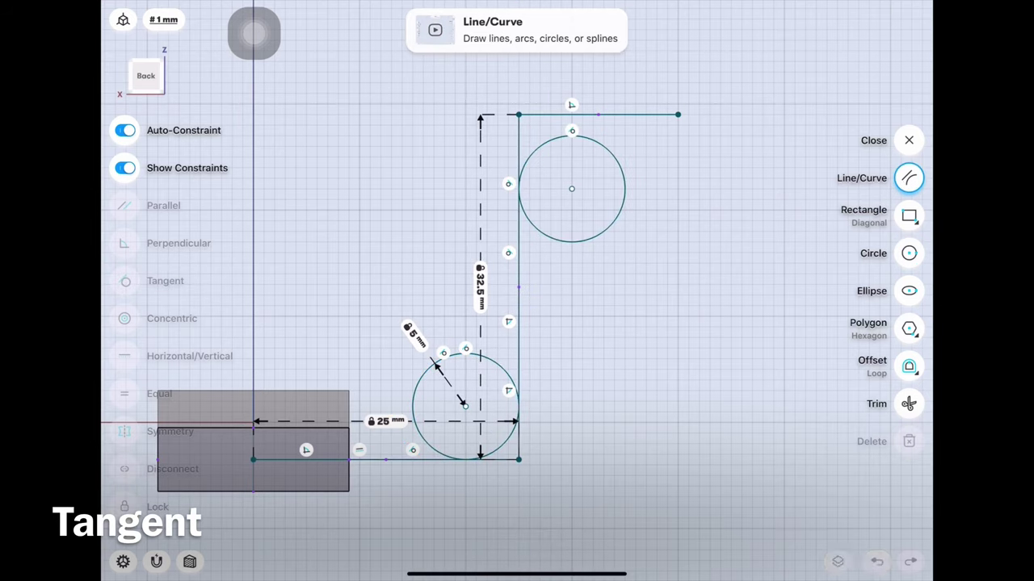
pyautogui.click(622, 222)
pyautogui.click(638, 114)
pyautogui.click(125, 280)
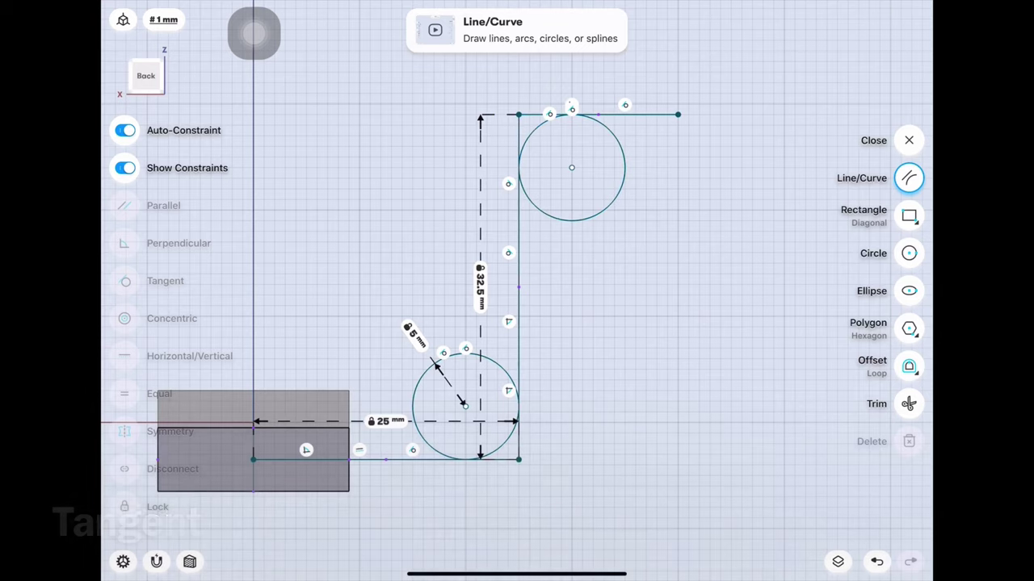
# Step: Trim the lower circle into a 5 mm corner arc
pyautogui.click(908, 403)
pyautogui.click(876, 561)
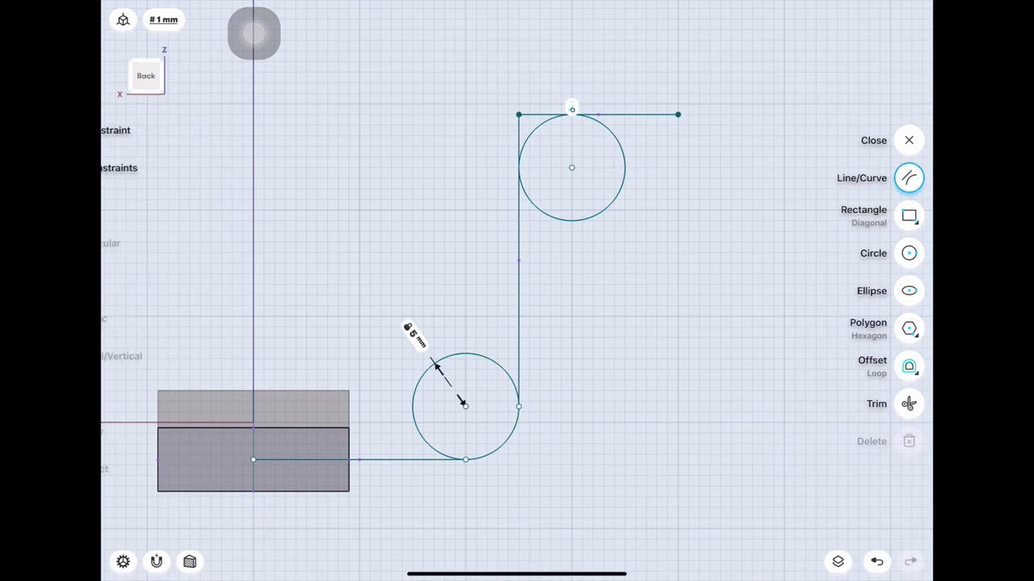
pyautogui.click(414, 406)
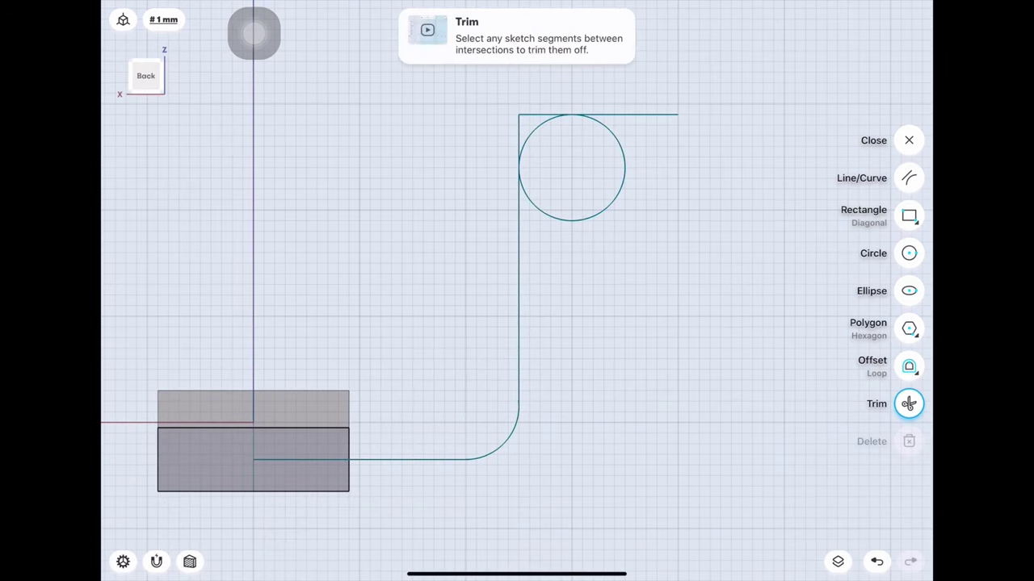
# Step: Trim the upper circle and stub, then offset each edge and arc 3 mm to one side
pyautogui.click(625, 167)
pyautogui.click(518, 134)
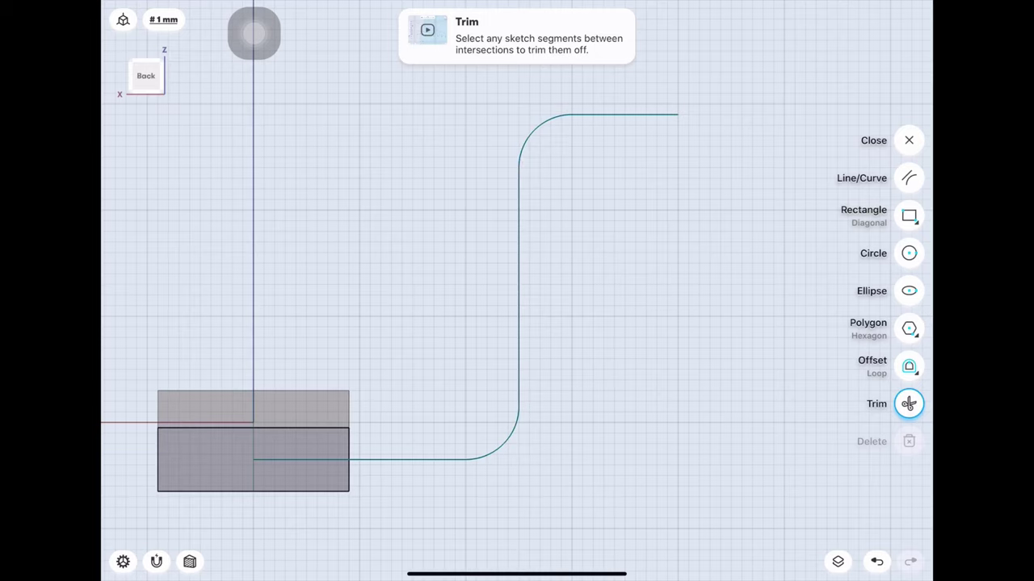
pyautogui.click(909, 404)
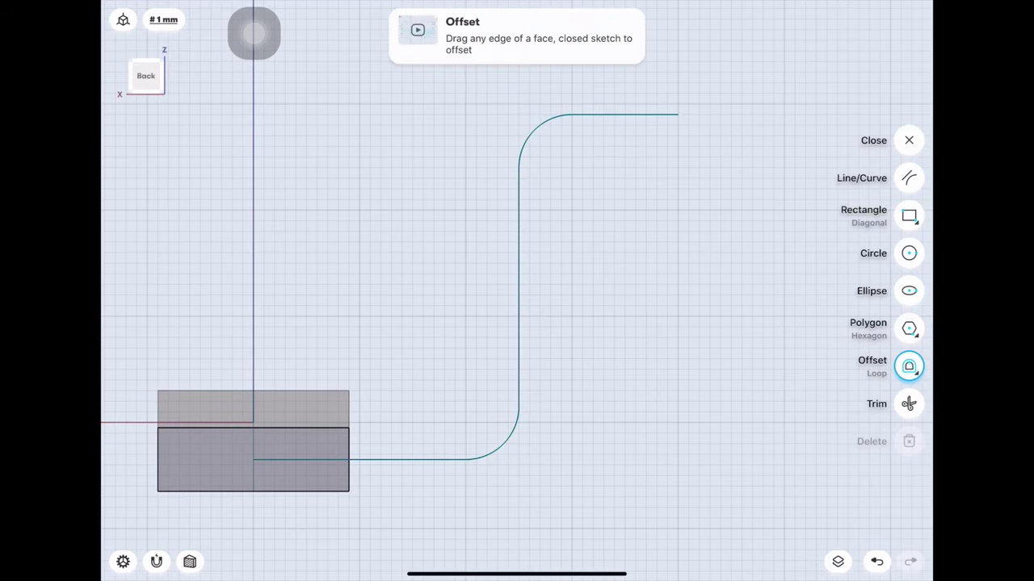
pyautogui.moveTo(413, 459); pyautogui.dragTo(413, 427)
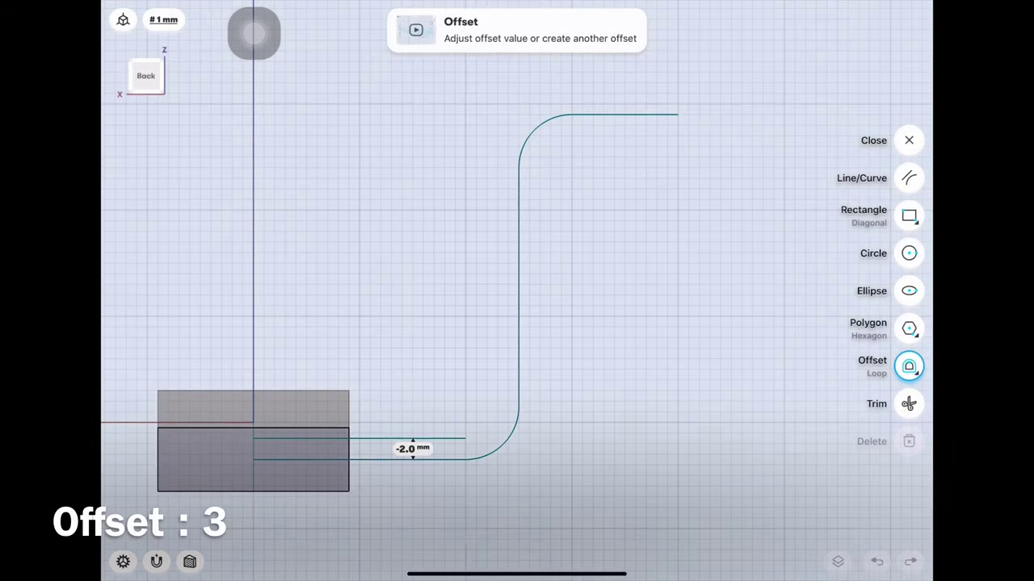
pyautogui.moveTo(503, 444); pyautogui.dragTo(488, 429)
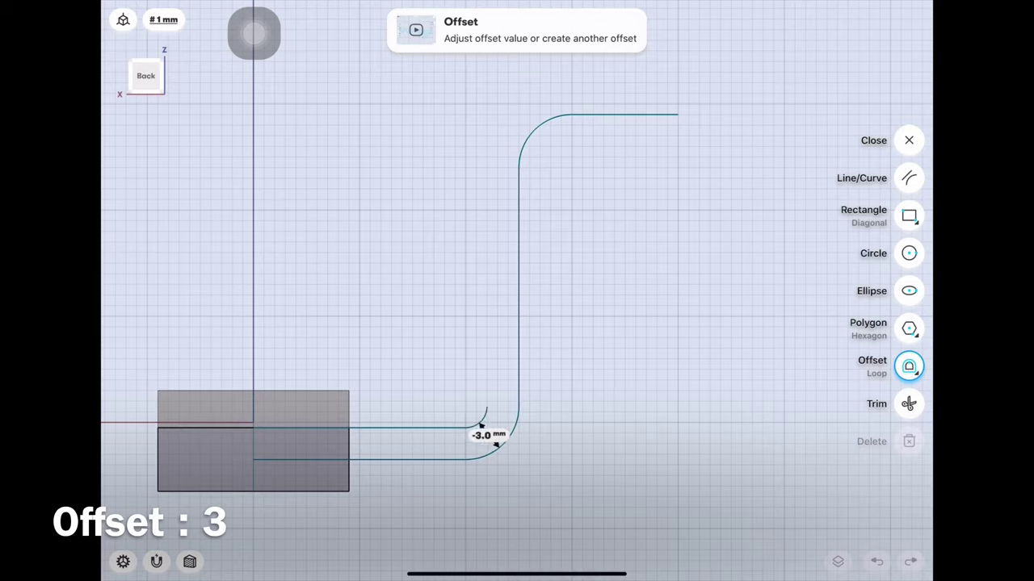
pyautogui.moveTo(518, 347); pyautogui.dragTo(487, 347)
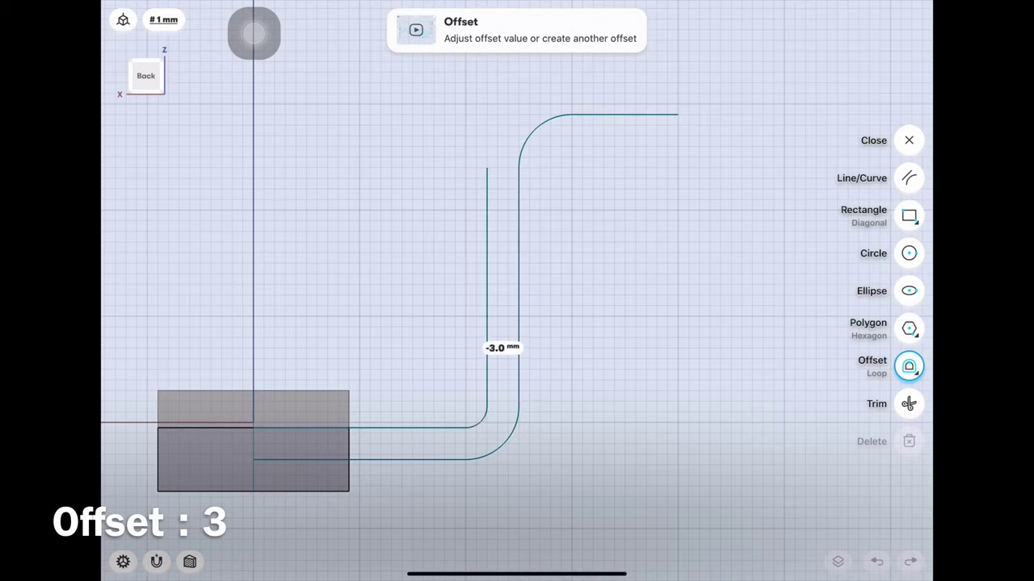
pyautogui.moveTo(533, 129); pyautogui.dragTo(520, 113)
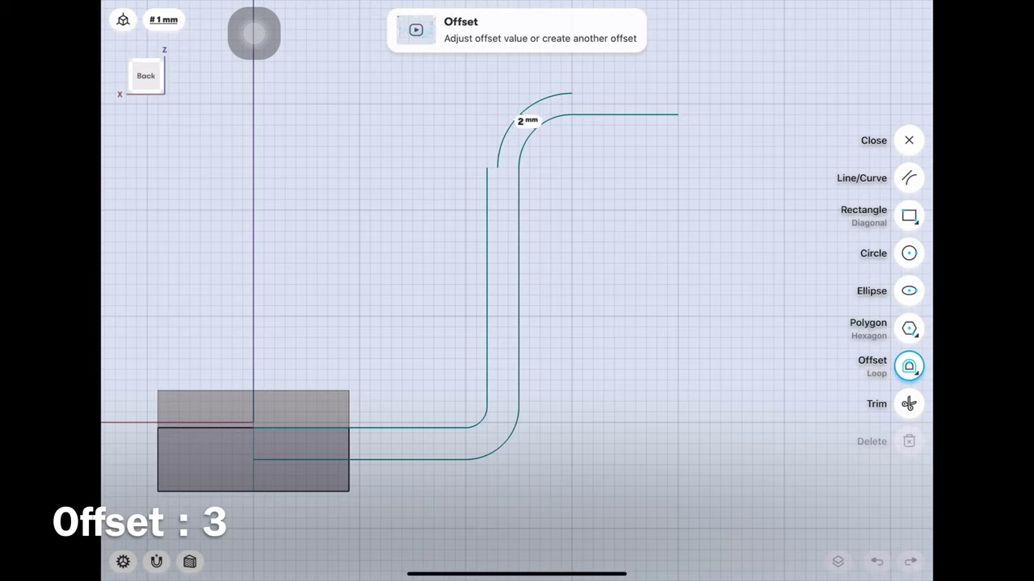
pyautogui.moveTo(620, 114); pyautogui.dragTo(620, 82)
# Step: Offset the bottom edge, lower arc, upright and top edge 3 mm to the other side
pyautogui.moveTo(412, 459); pyautogui.dragTo(412, 491)
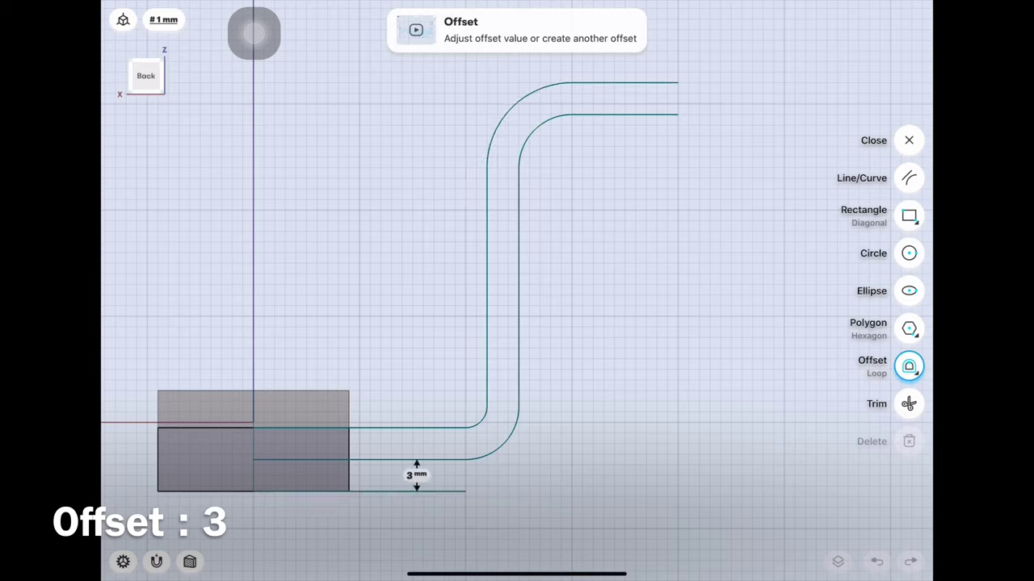
pyautogui.moveTo(507, 445); pyautogui.dragTo(524, 467)
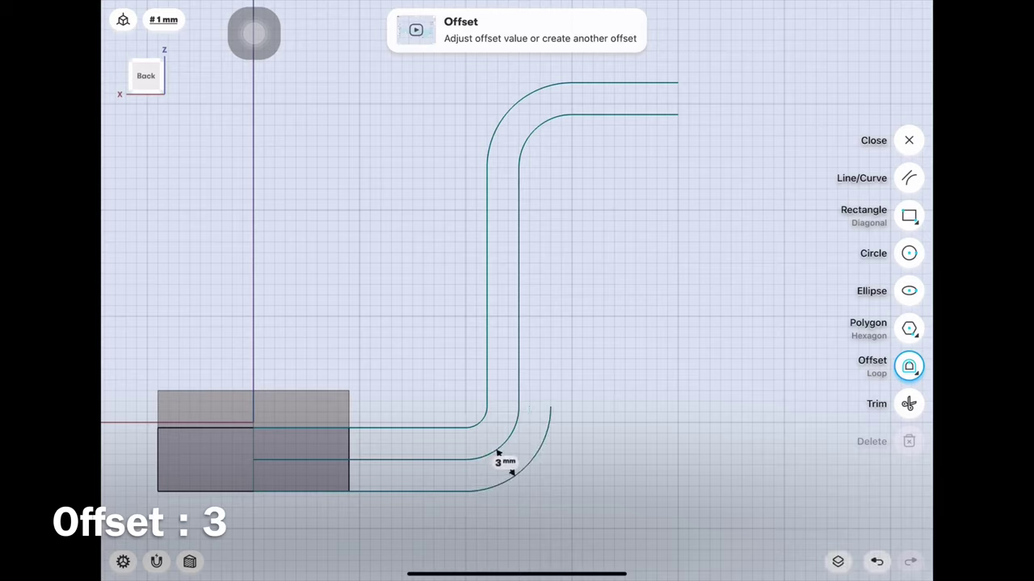
pyautogui.moveTo(519, 334); pyautogui.dragTo(549, 335)
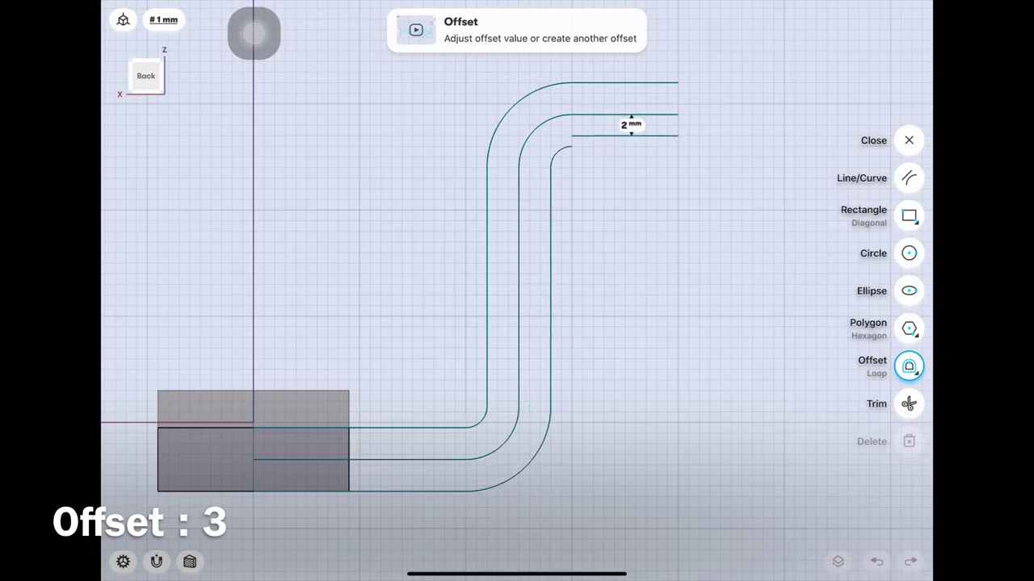
pyautogui.moveTo(625, 114); pyautogui.dragTo(626, 147)
pyautogui.click(909, 140)
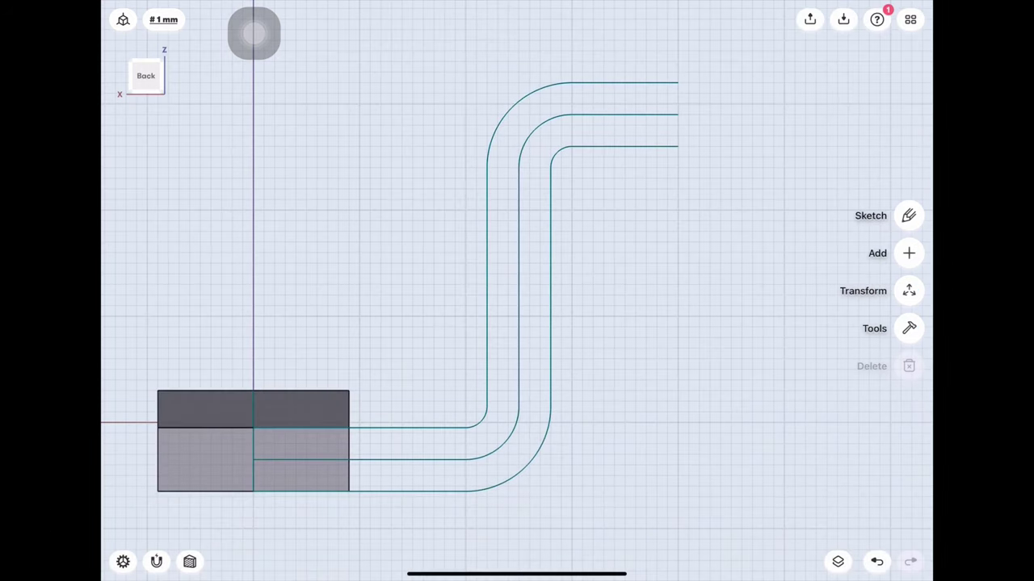
# Step: Draw a closing line joining the right ends of the offset paths
pyautogui.click(908, 213)
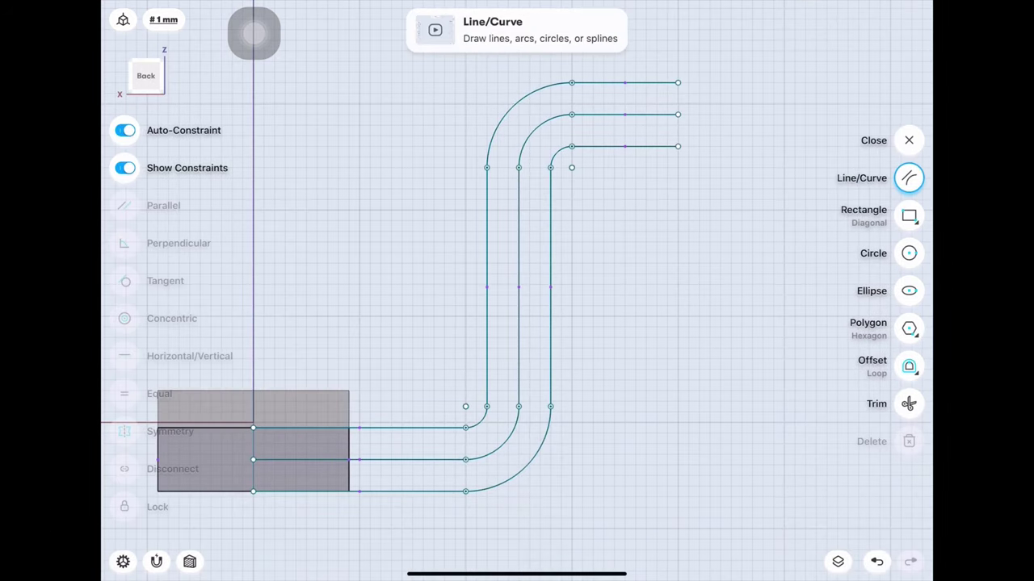
pyautogui.click(677, 82)
pyautogui.click(677, 114)
pyautogui.click(677, 146)
pyautogui.click(908, 140)
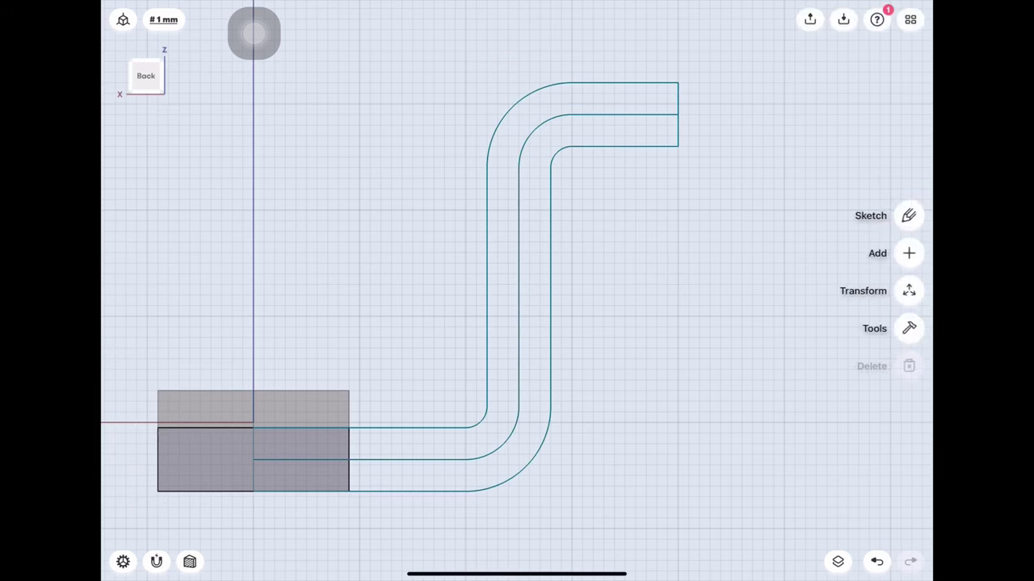
# Step: Delete the whole middle offset path, leaving a closed channel outline
pyautogui.click(626, 114)
pyautogui.click(530, 133)
pyautogui.click(518, 283)
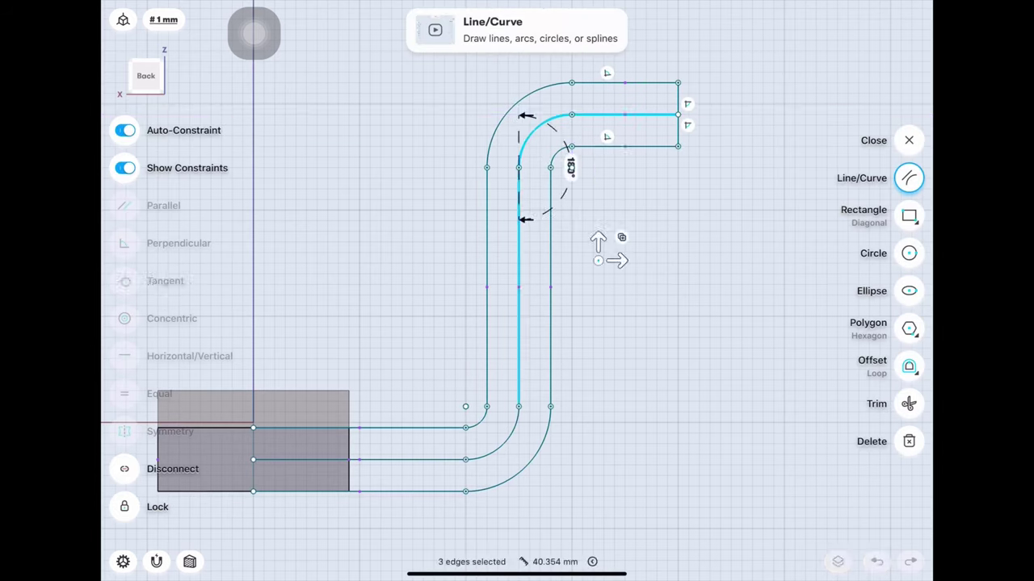
pyautogui.click(503, 442)
pyautogui.click(388, 460)
pyautogui.click(908, 440)
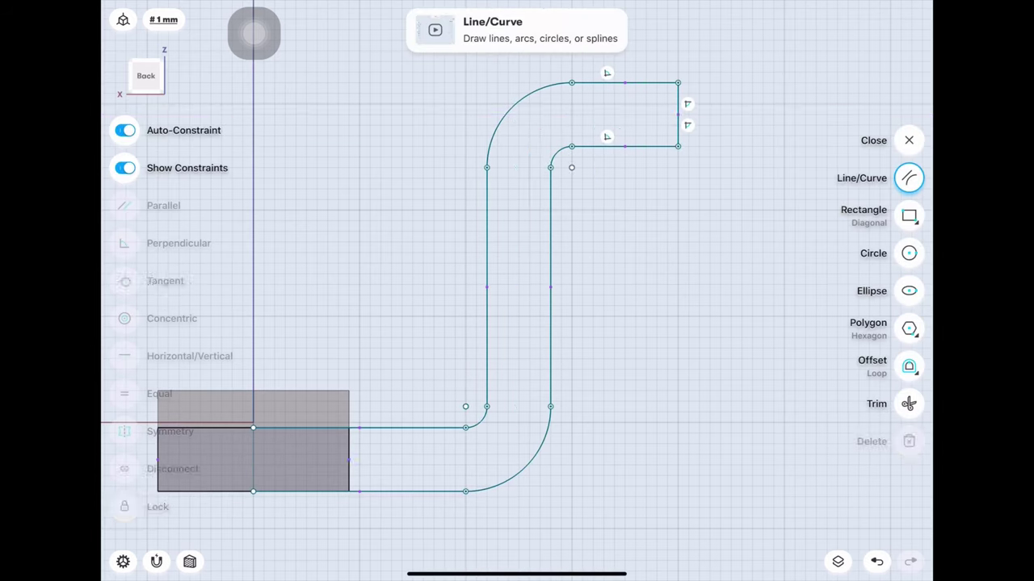
pyautogui.click(908, 140)
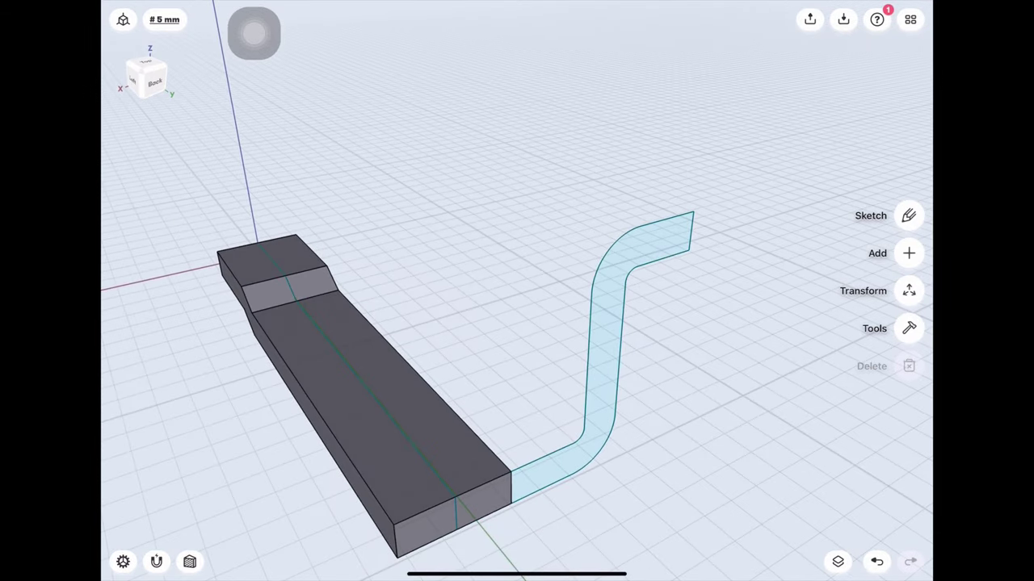
# Step: Extrude the enclosed curved profile 16 mm into a solid
pyautogui.click(604, 381)
pyautogui.moveTo(602, 377); pyautogui.dragTo(535, 327)
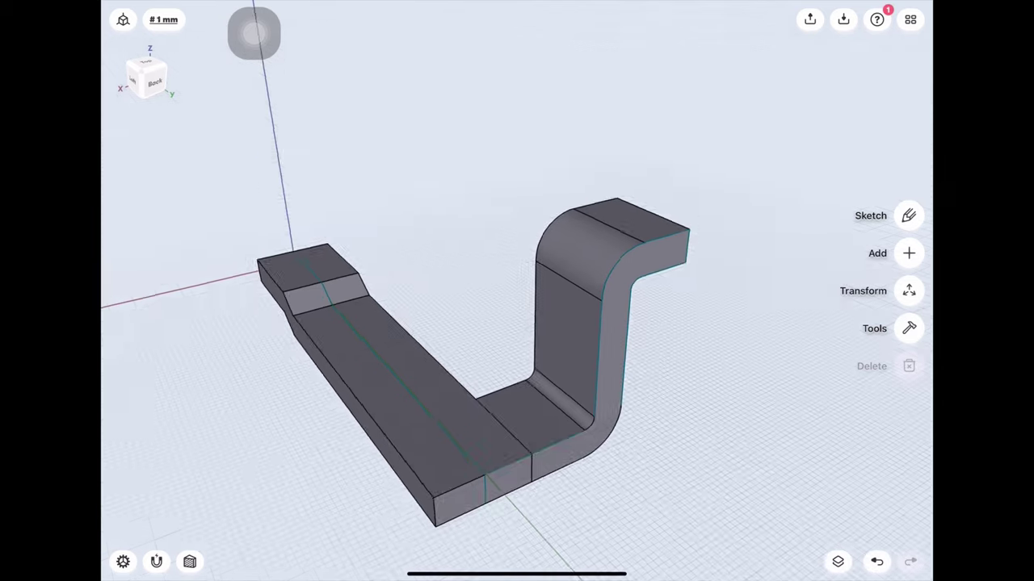
pyautogui.moveTo(517, 363)
pyautogui.mouseDown()
pyautogui.moveTo(484, 348)
pyautogui.moveTo(484, 379)
pyautogui.moveTo(517, 355)
pyautogui.moveTo(566, 371)
pyautogui.mouseUp()
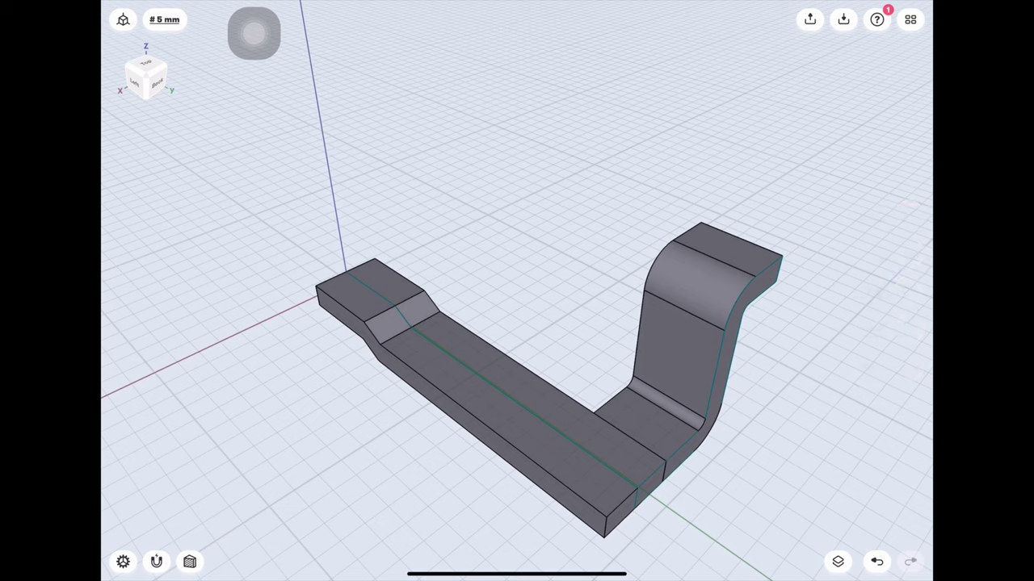
# Step: Unite the flat bar and the curved upright into one body
pyautogui.click(910, 19)
pyautogui.click(911, 215)
pyautogui.click(485, 387)
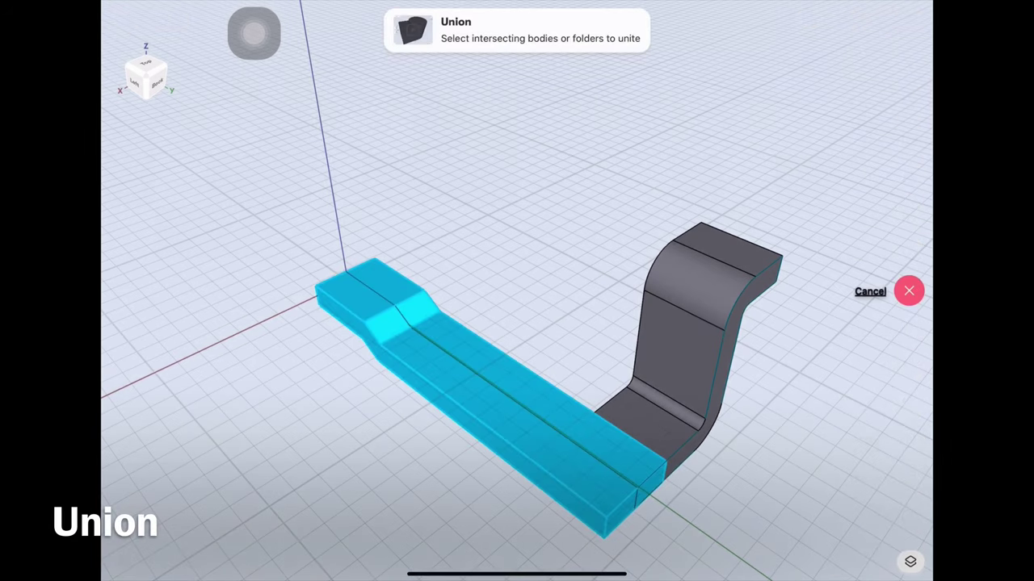
pyautogui.click(695, 315)
pyautogui.click(908, 272)
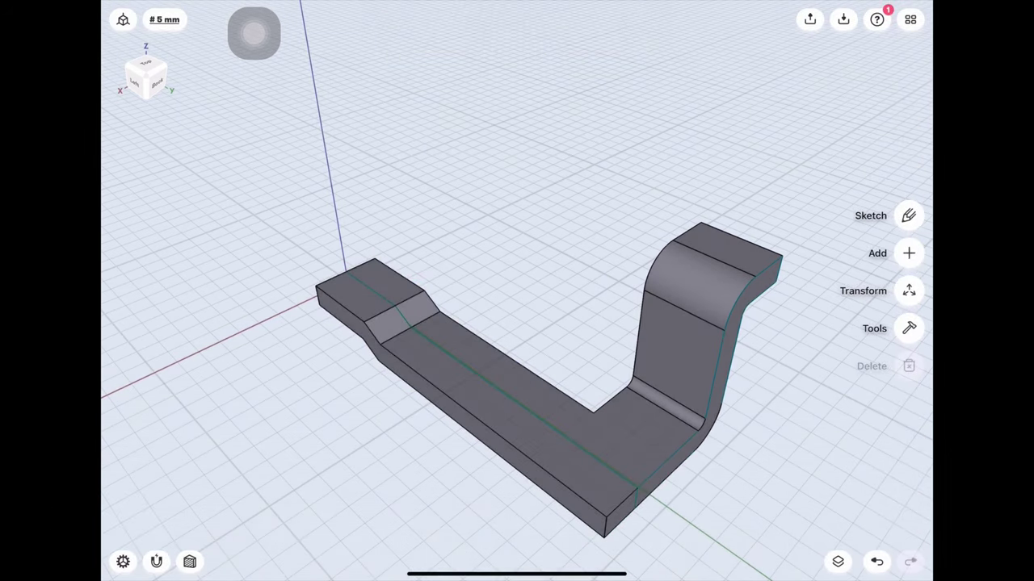
# Step: Delete Sketch 01 and Sketch 02 from the items list, leaving only Body 01
pyautogui.moveTo(516, 363)
pyautogui.mouseDown()
pyautogui.moveTo(509, 275)
pyautogui.moveTo(500, 339)
pyautogui.moveTo(485, 363)
pyautogui.moveTo(566, 339)
pyautogui.mouseUp()
pyautogui.click(838, 561)
pyautogui.moveTo(856, 215); pyautogui.dragTo(767, 214)
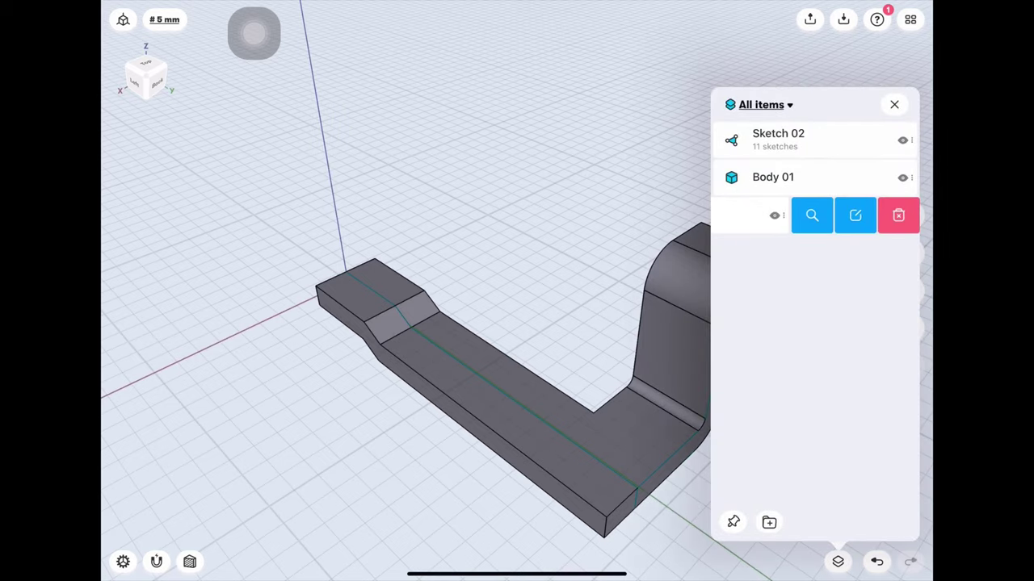
pyautogui.click(897, 215)
pyautogui.moveTo(855, 139); pyautogui.dragTo(767, 139)
pyautogui.click(897, 139)
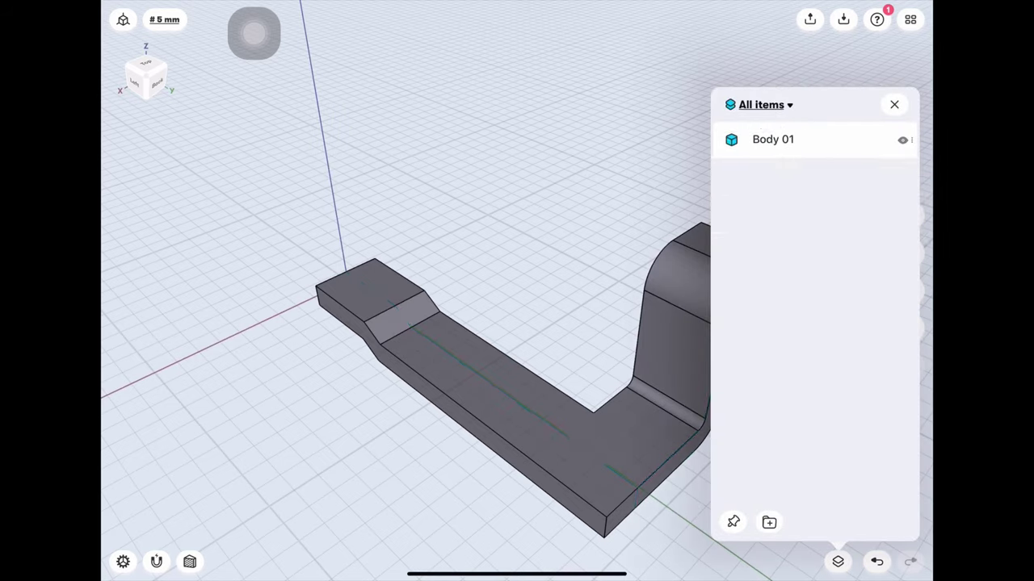
pyautogui.click(894, 104)
pyautogui.scroll(-3, 549, 379)
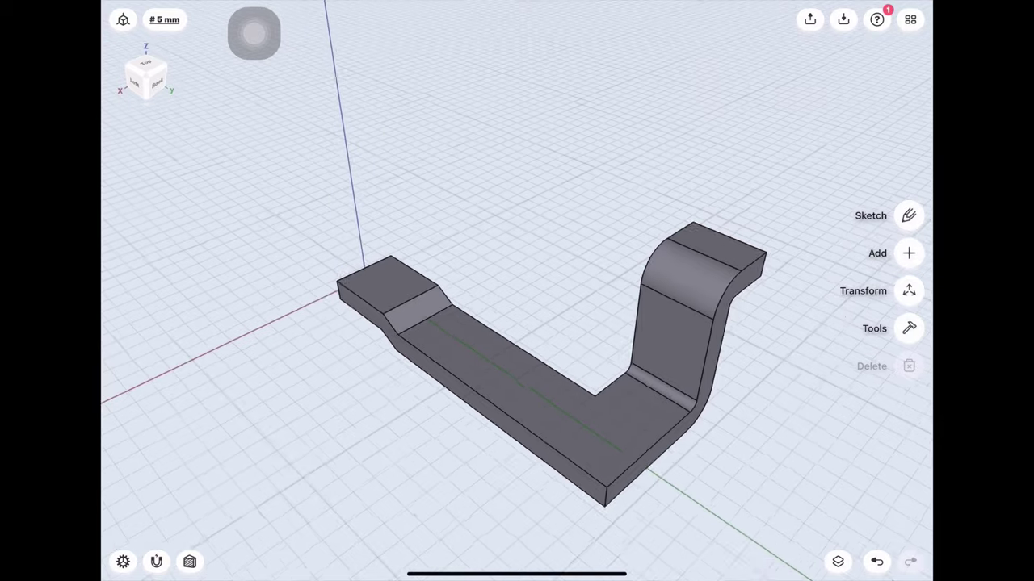
# Step: Copy the bracket 80 mm straight upward with Move/Rotate
pyautogui.click(908, 291)
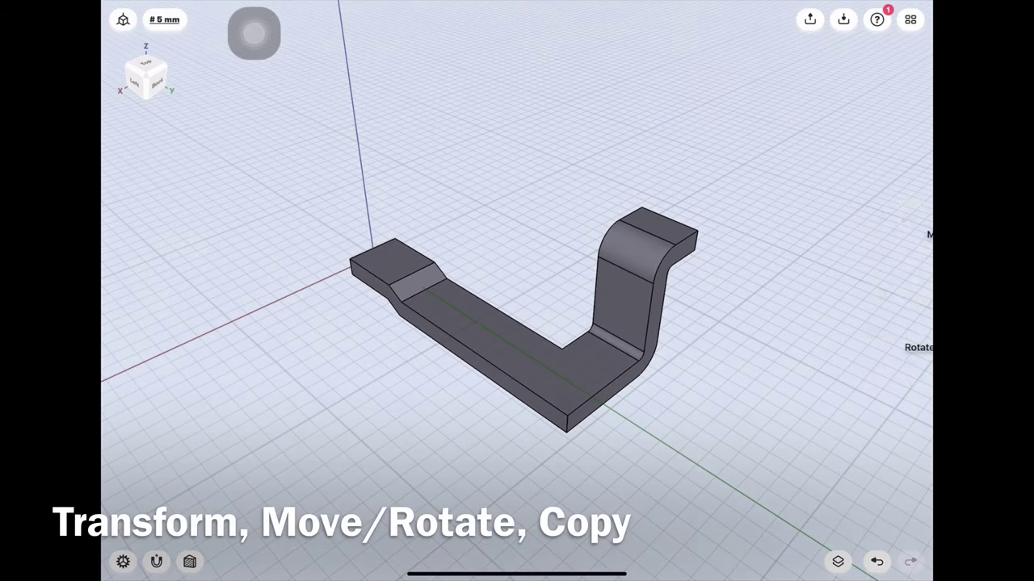
pyautogui.click(906, 233)
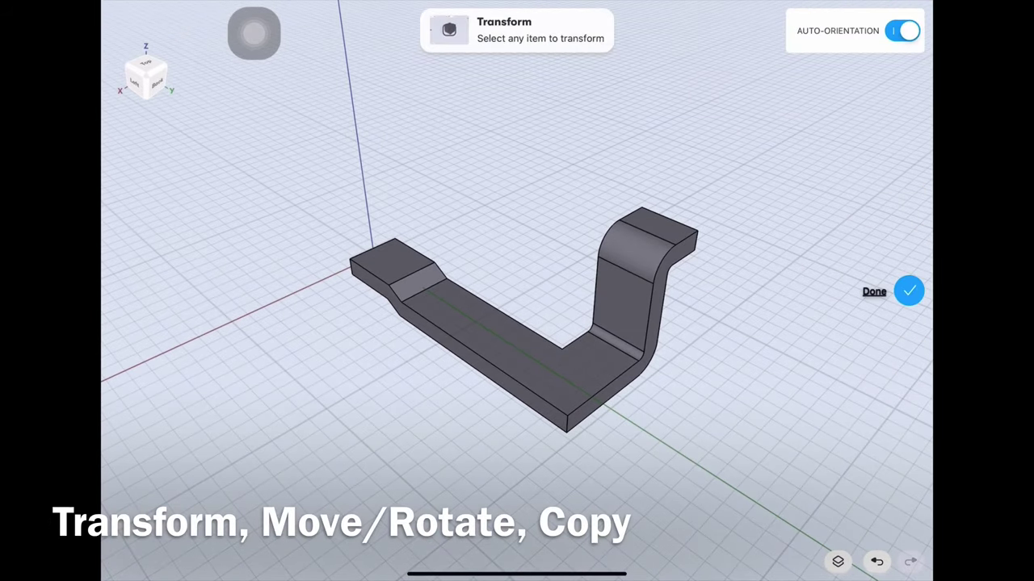
pyautogui.click(513, 339)
pyautogui.click(513, 401)
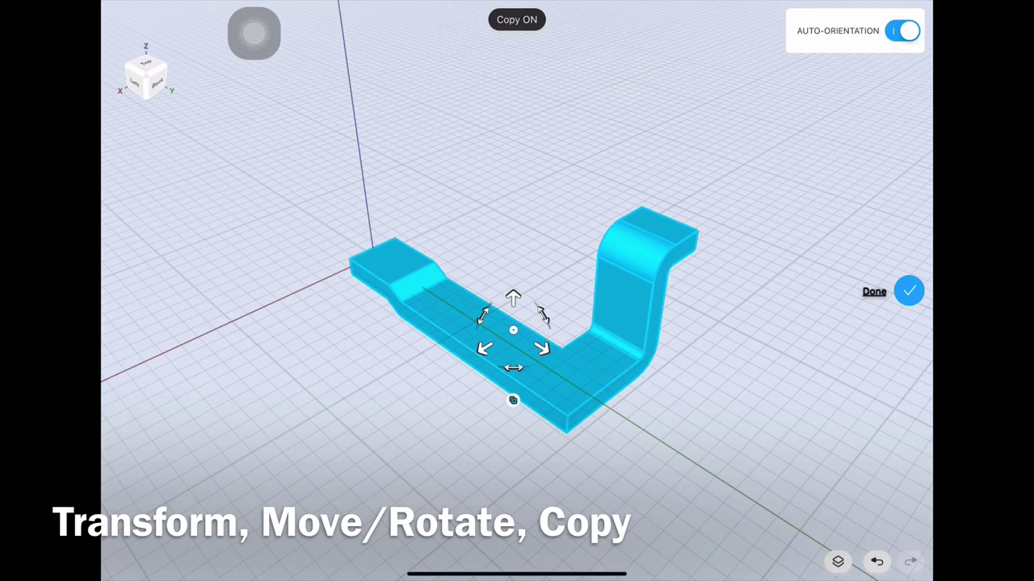
pyautogui.moveTo(493, 318); pyautogui.dragTo(491, 113)
pyautogui.click(491, 97)
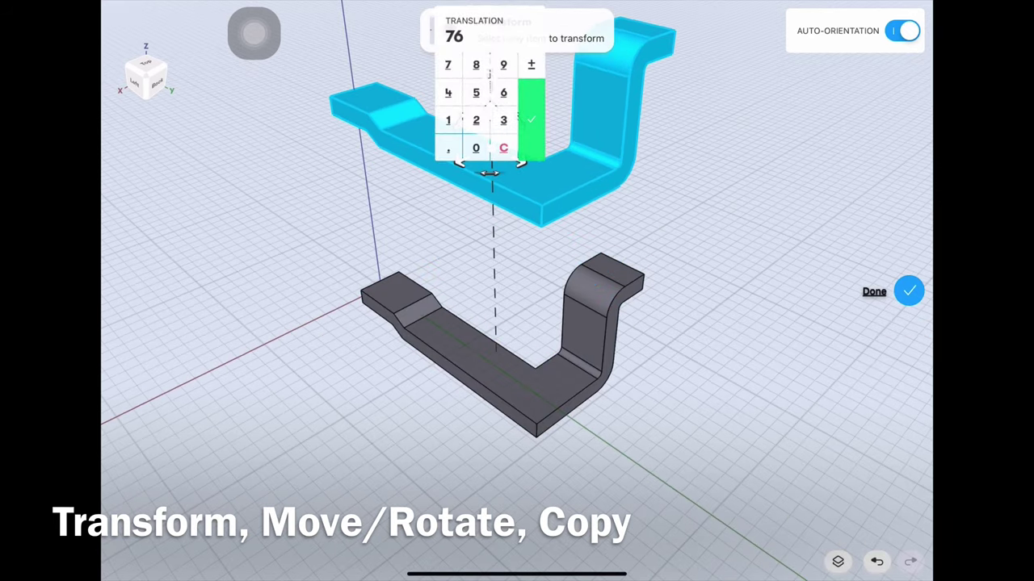
pyautogui.click(530, 120)
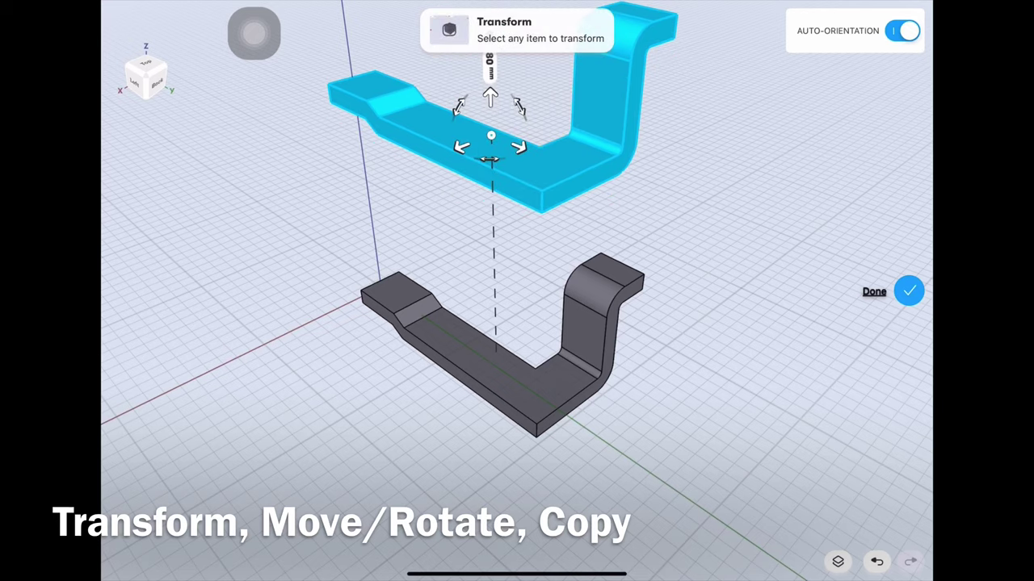
pyautogui.click(908, 292)
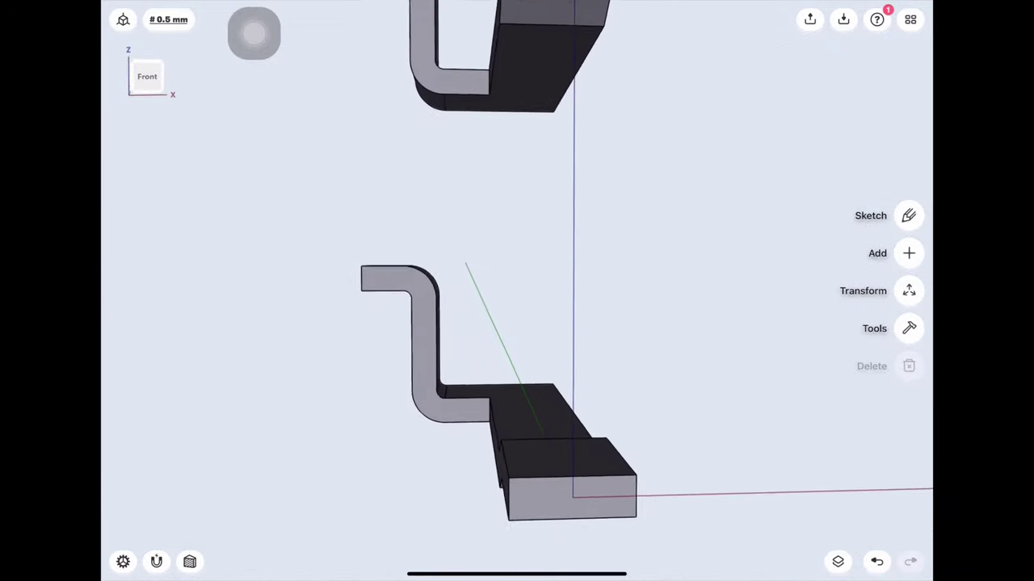
# Step: Sketch a centred rectangle 14.8 mm wide on the bar's end face
pyautogui.click(525, 291)
pyautogui.click(909, 215)
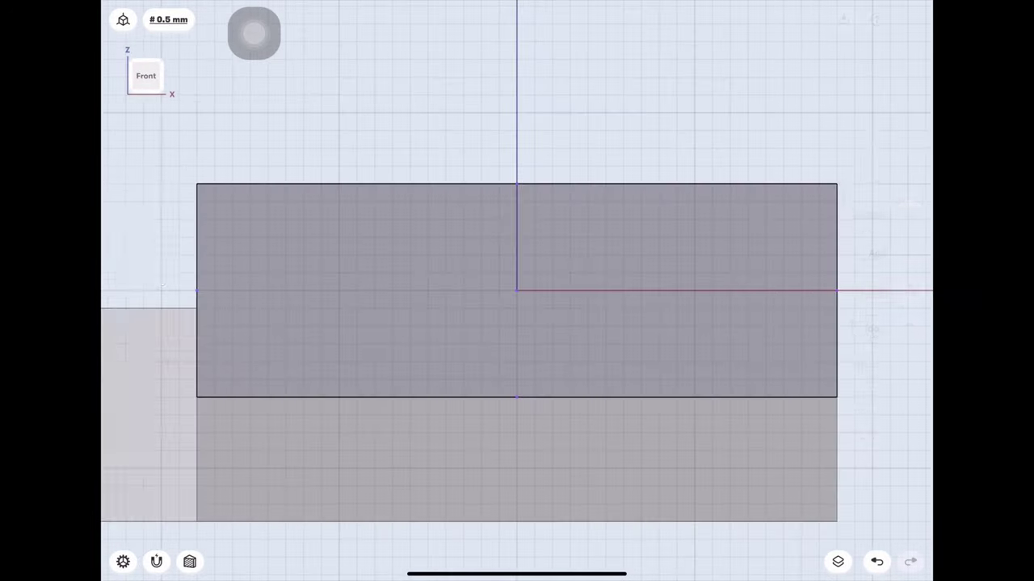
pyautogui.click(908, 215)
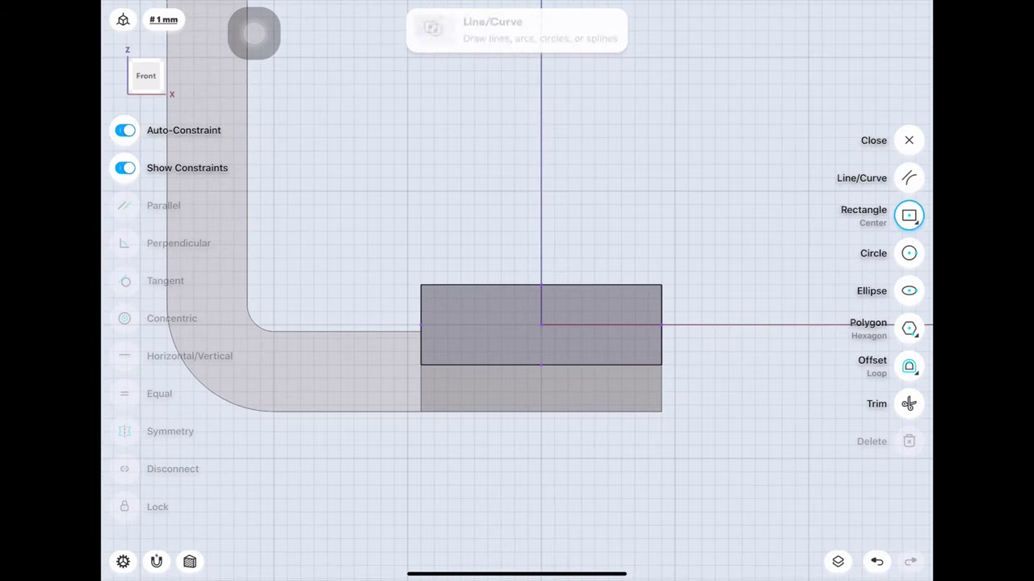
pyautogui.moveTo(541, 325); pyautogui.dragTo(634, 499)
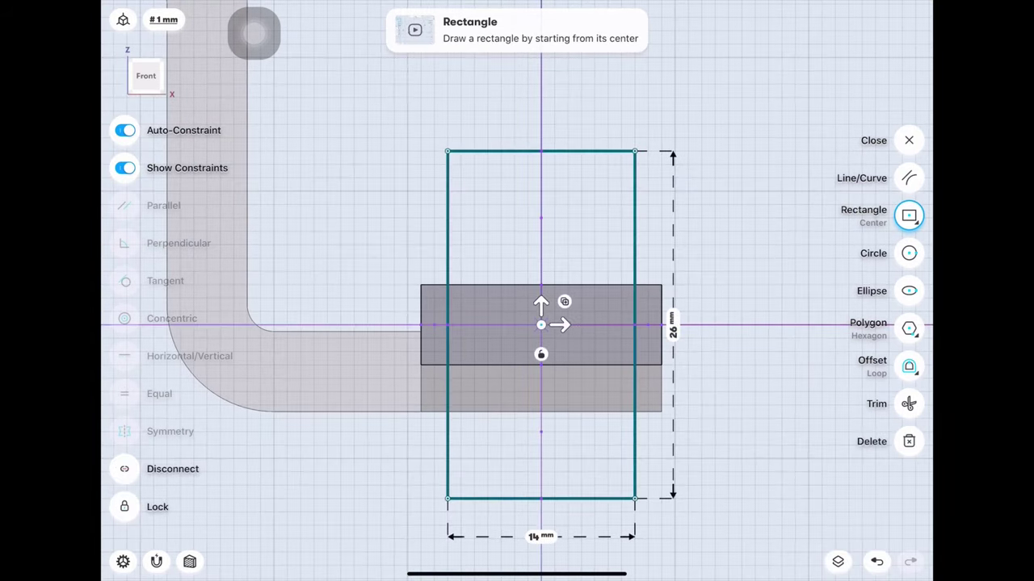
pyautogui.click(541, 536)
pyautogui.write('14.8')
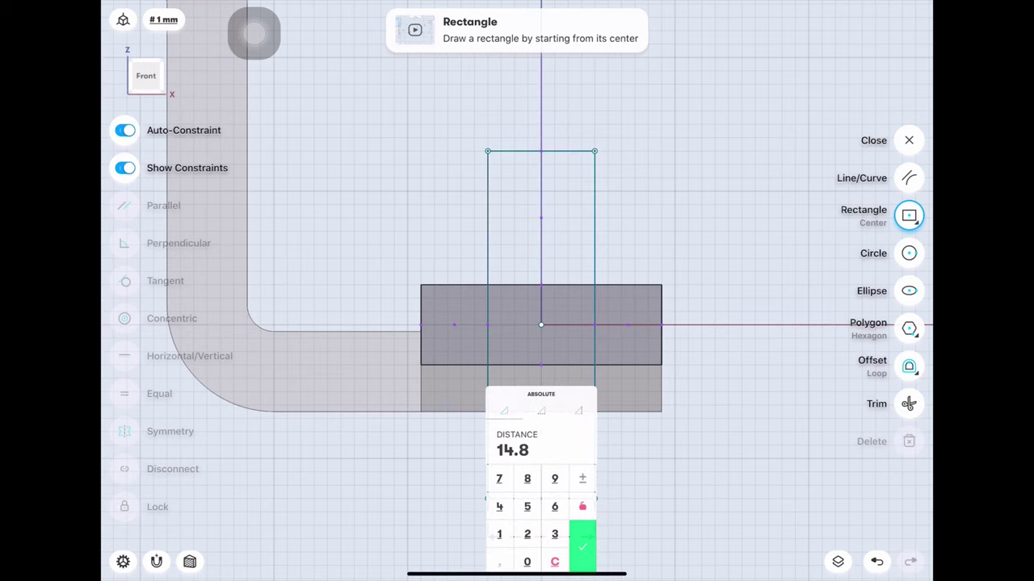
pyautogui.click(583, 547)
pyautogui.moveTo(686, 242)
pyautogui.mouseDown()
pyautogui.moveTo(807, 315)
pyautogui.moveTo(726, 363)
pyautogui.mouseUp()
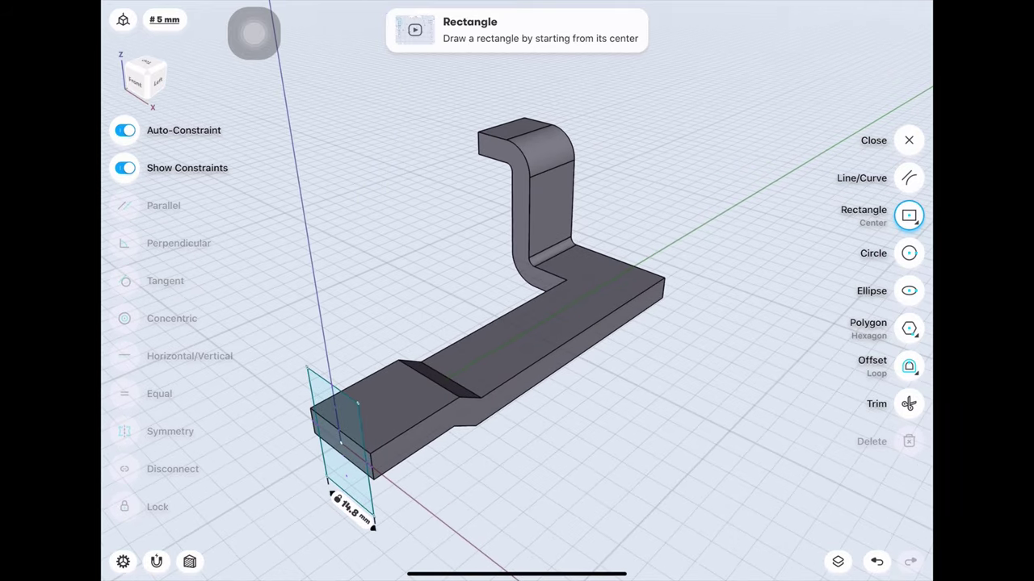
# Step: Cut the rectangle 92.1 mm into the straight arm as a slot
pyautogui.click(335, 431)
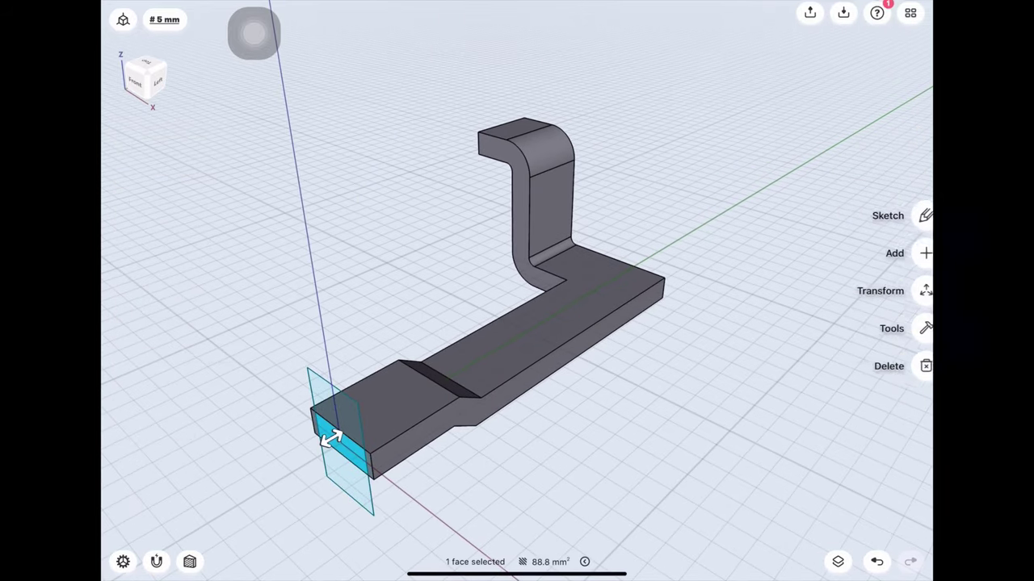
pyautogui.click(334, 418)
pyautogui.click(341, 478)
pyautogui.moveTo(342, 477); pyautogui.dragTo(351, 474)
pyautogui.moveTo(435, 421)
pyautogui.mouseDown()
pyautogui.moveTo(622, 295)
pyautogui.moveTo(535, 355)
pyautogui.mouseUp()
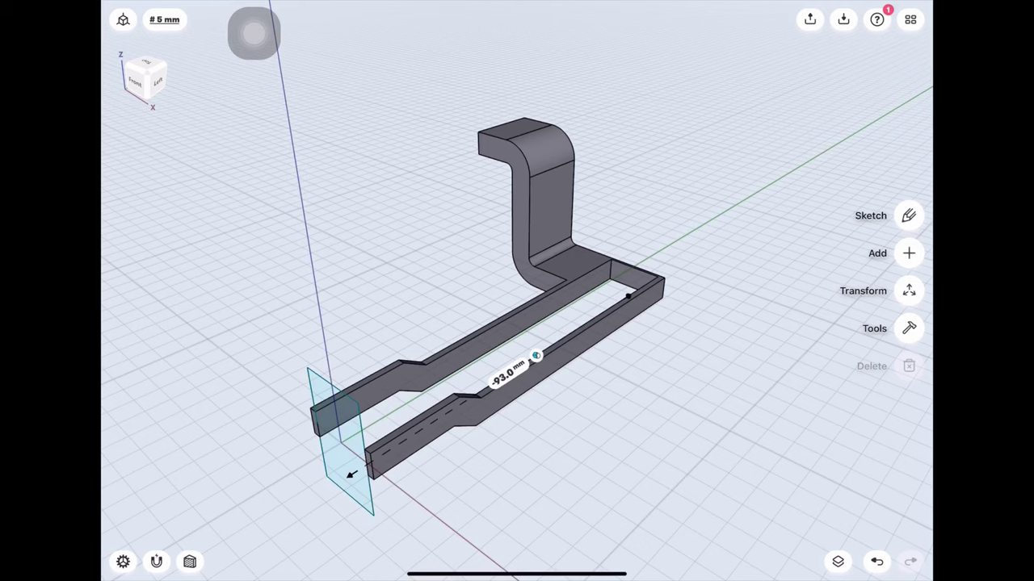
pyautogui.click(507, 372)
pyautogui.write('-92.1')
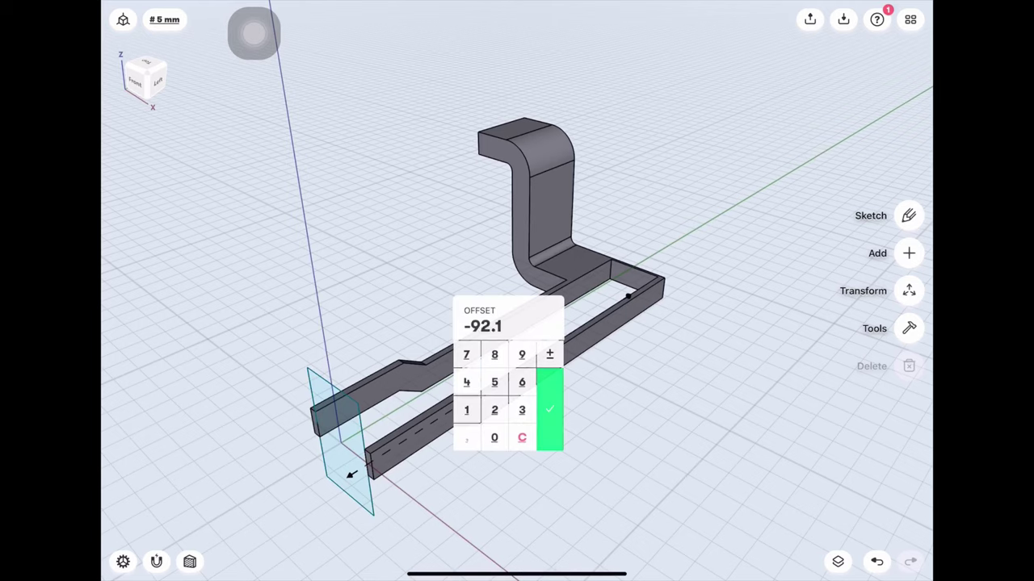
pyautogui.click(549, 410)
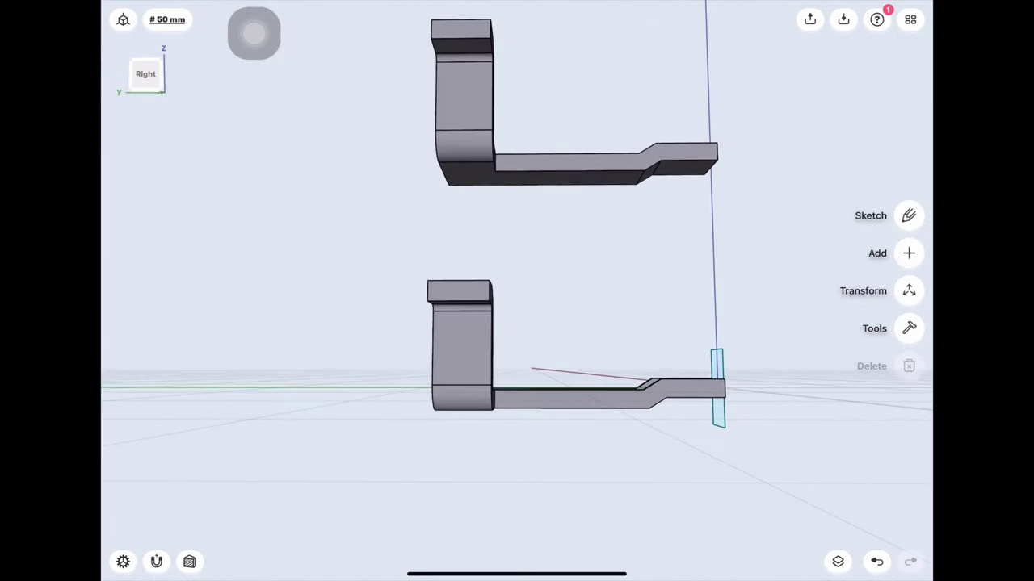
# Step: Sketch a 3 mm helper circle on the selected face
pyautogui.click(908, 216)
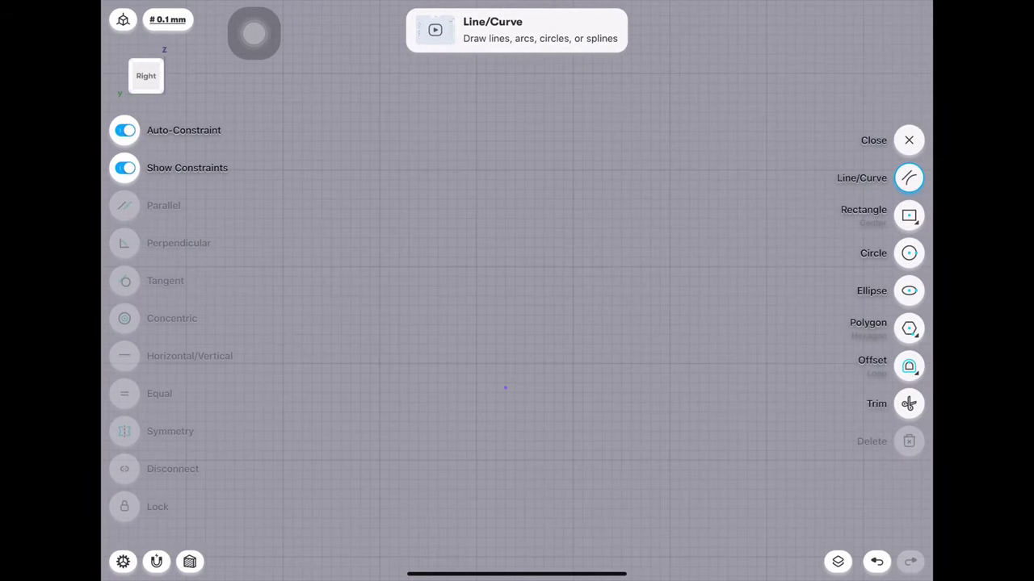
pyautogui.click(908, 253)
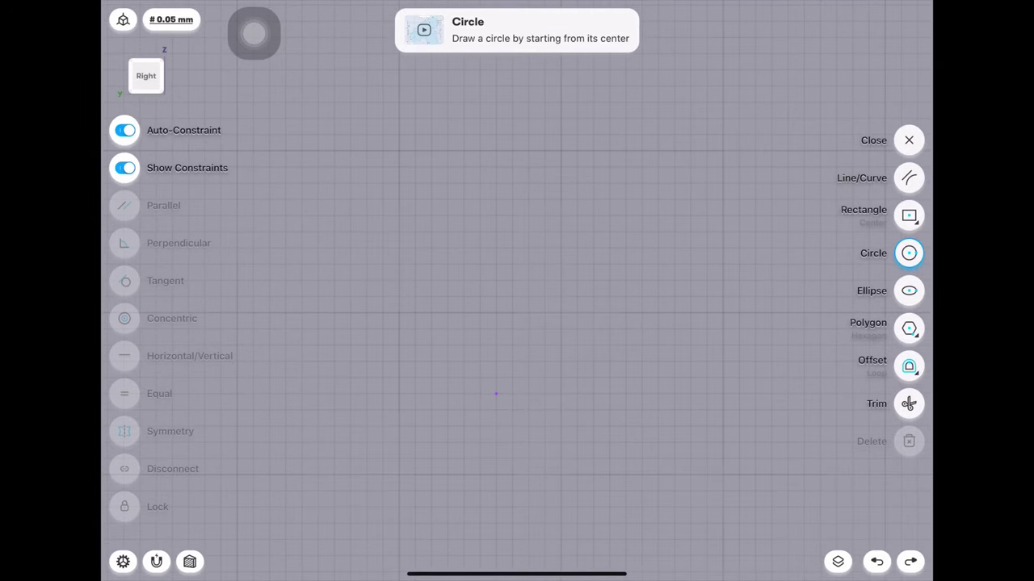
pyautogui.moveTo(496, 394); pyautogui.dragTo(576, 328)
pyautogui.scroll(-3, 541, 289)
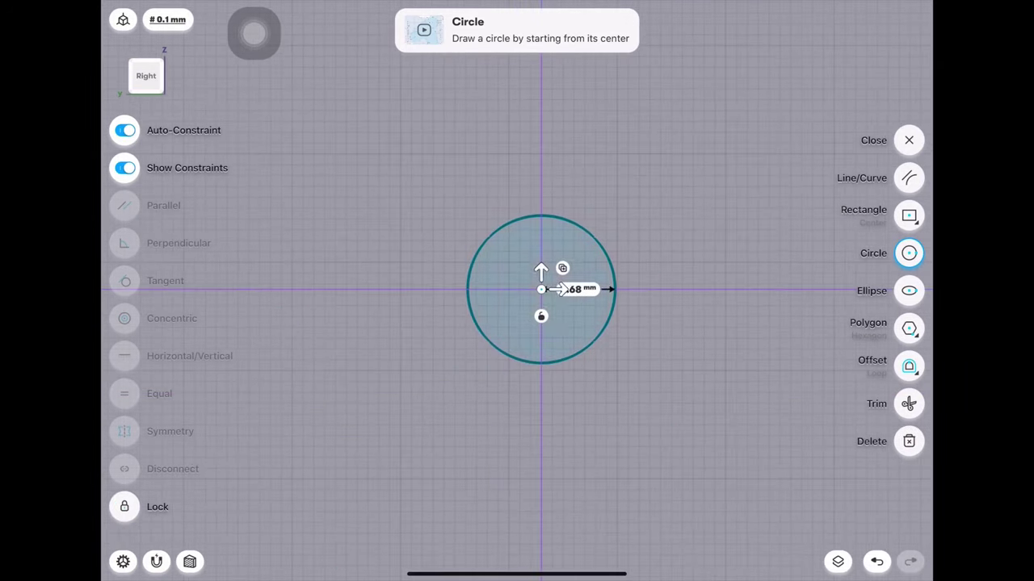
pyautogui.scroll(-3, 541, 289)
pyautogui.click(614, 319)
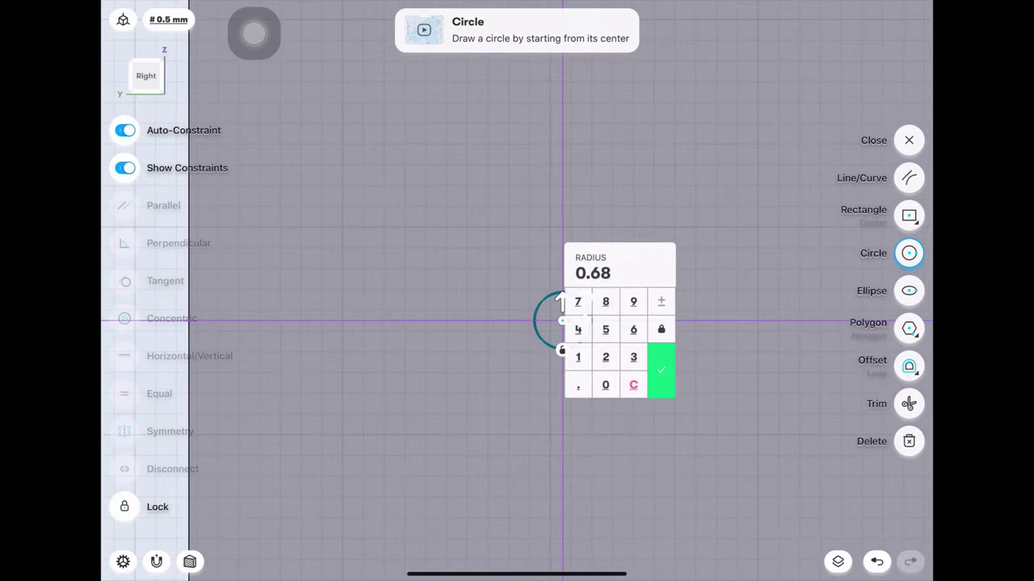
pyautogui.click(660, 370)
pyautogui.scroll(-5, 519, 257)
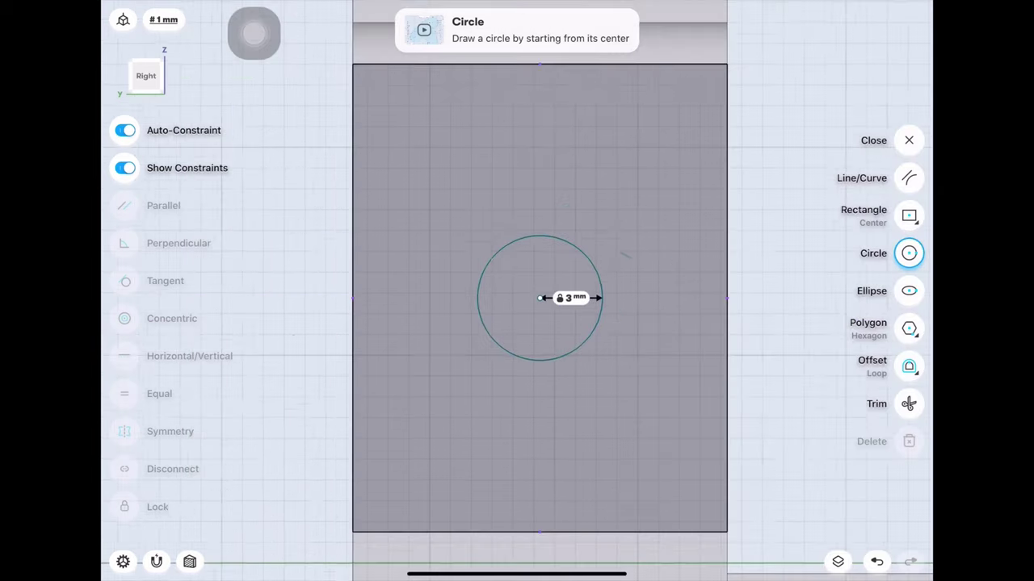
pyautogui.scroll(-2, 507, 283)
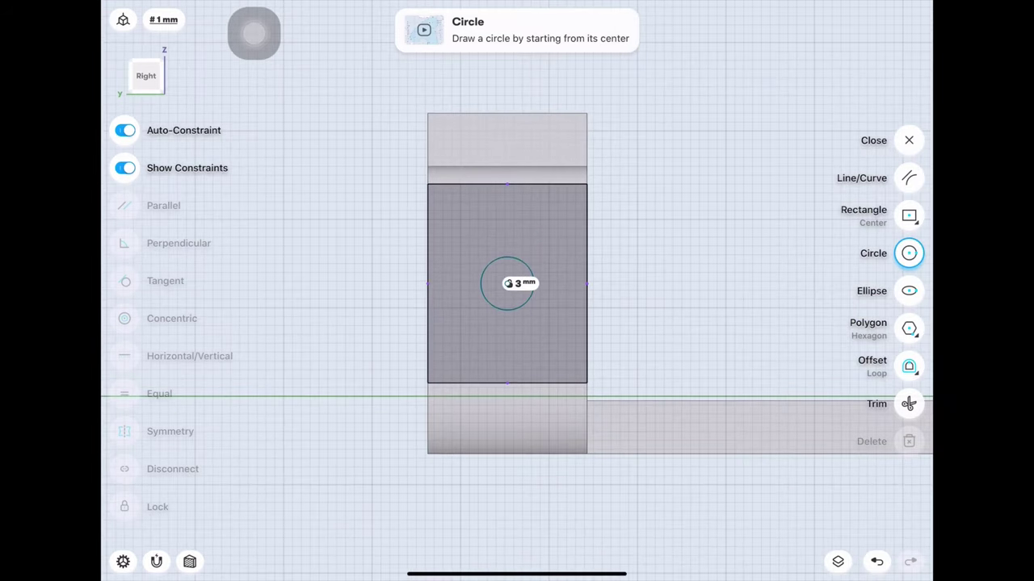
# Step: Draw a rectangle centred on the circle, 14.8 mm wide and 43.5 mm tall
pyautogui.click(909, 214)
pyautogui.moveTo(507, 283); pyautogui.dragTo(575, 475)
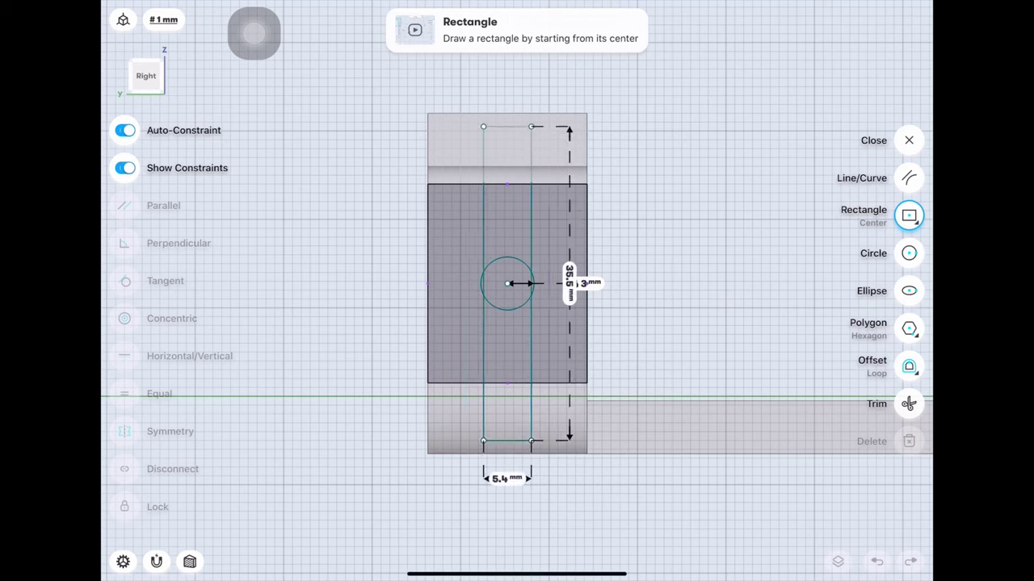
pyautogui.click(507, 514)
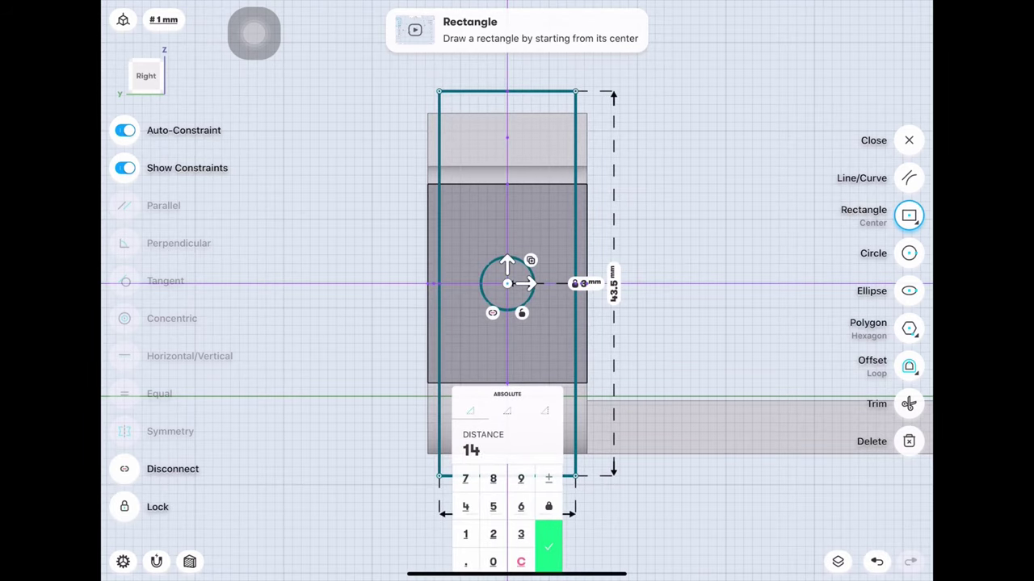
pyautogui.click(492, 479)
pyautogui.click(549, 547)
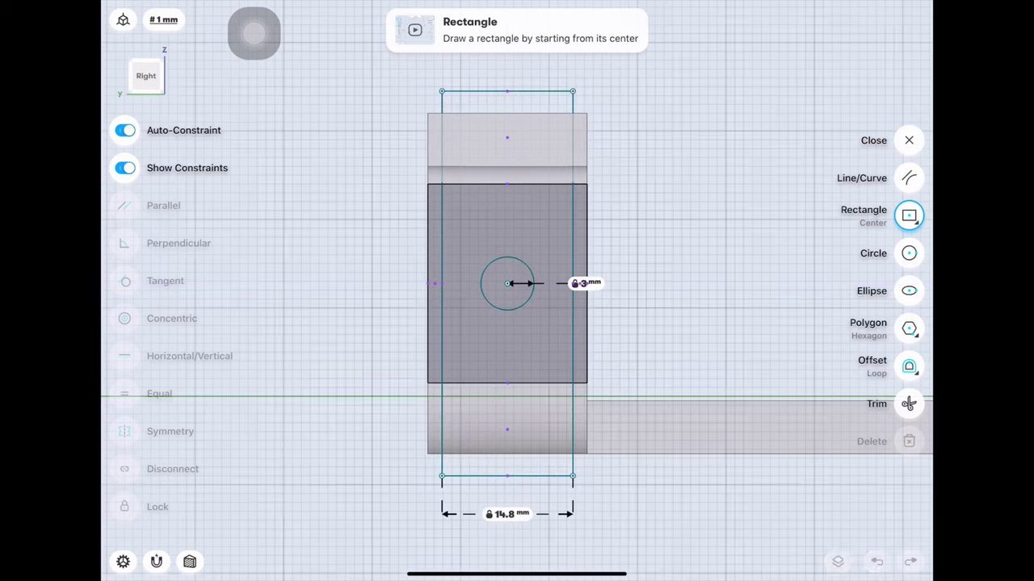
# Step: Delete the helper circle and finish the sketch
pyautogui.click(908, 177)
pyautogui.click(481, 283)
pyautogui.click(909, 441)
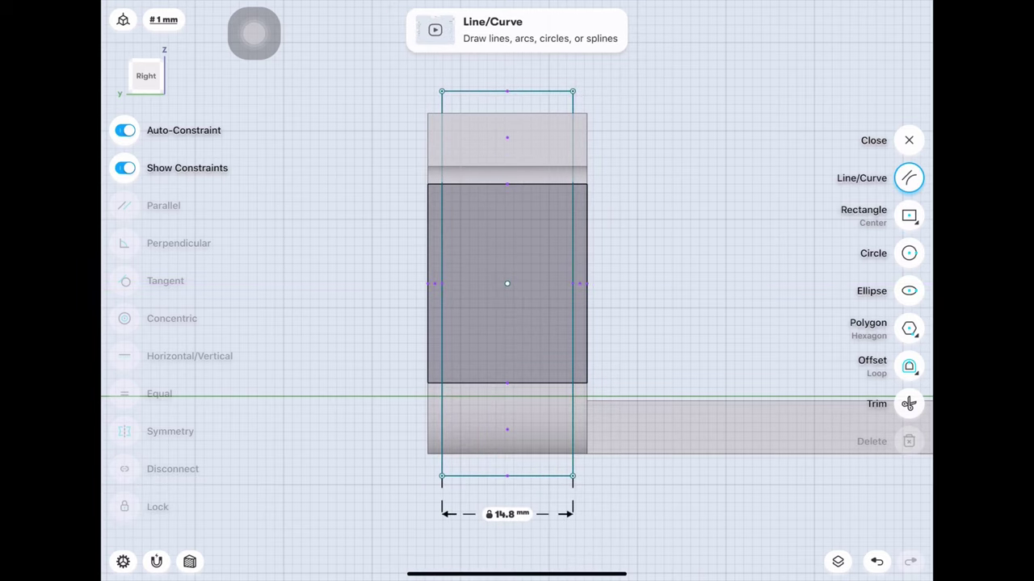
pyautogui.click(908, 140)
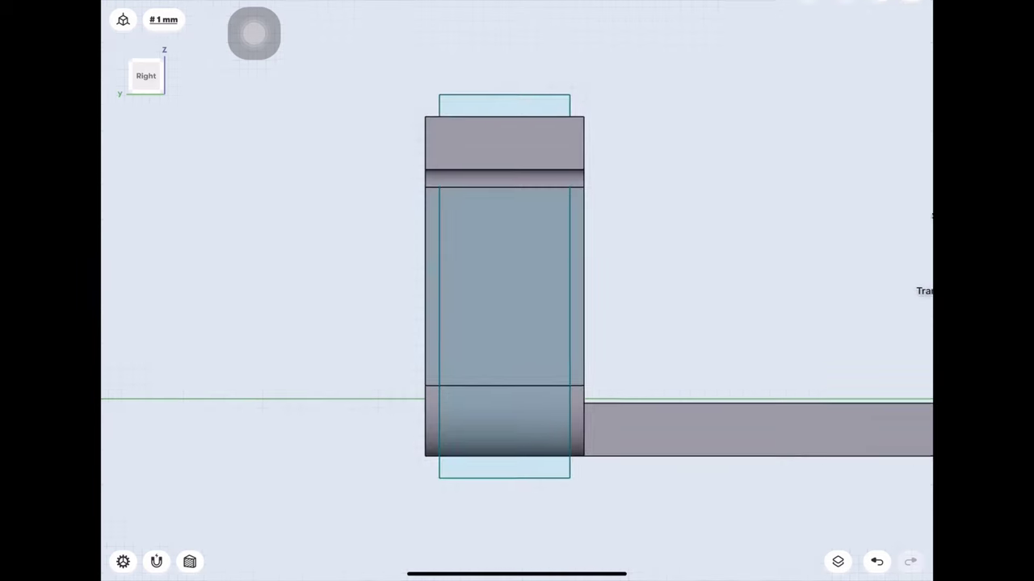
# Step: Push the three middle faces of the bent part 27 mm to cut the slot through
pyautogui.moveTo(403, 323); pyautogui.dragTo(646, 282)
pyautogui.click(652, 440)
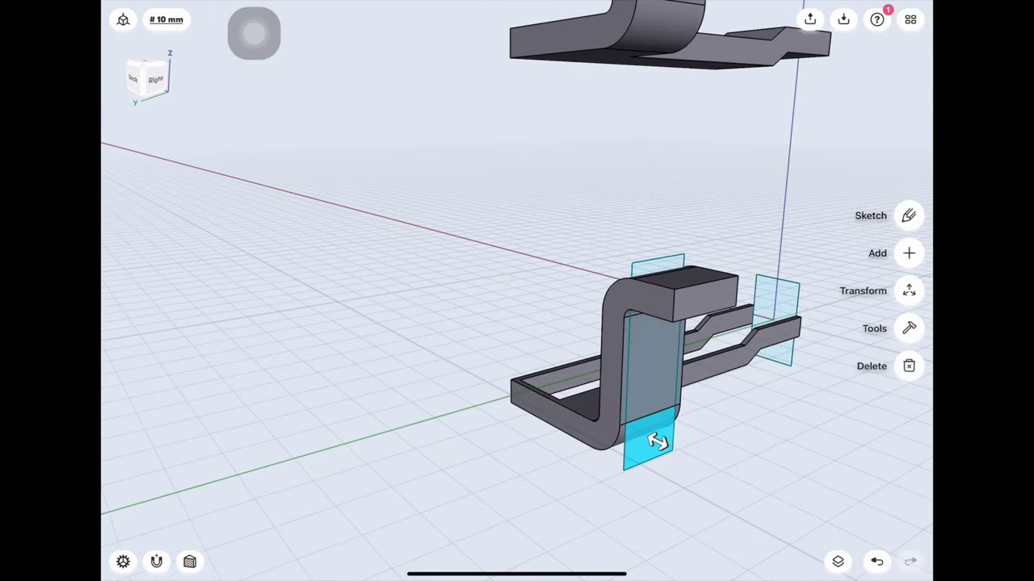
pyautogui.click(654, 383)
pyautogui.click(659, 265)
pyautogui.moveTo(404, 323); pyautogui.dragTo(646, 307)
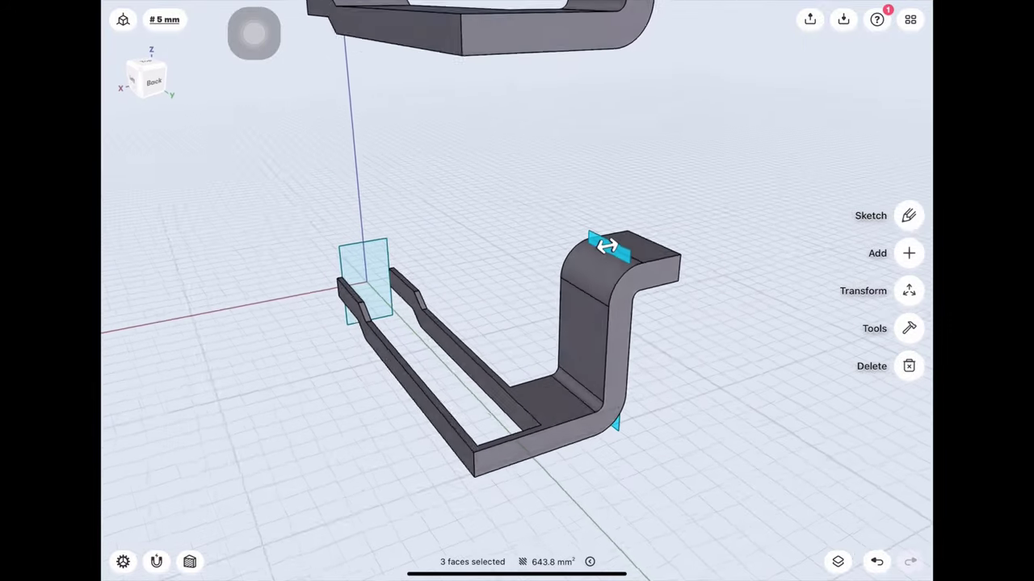
pyautogui.moveTo(604, 247)
pyautogui.mouseDown()
pyautogui.moveTo(577, 242)
pyautogui.moveTo(476, 274)
pyautogui.mouseUp()
pyautogui.scroll(5, 517, 339)
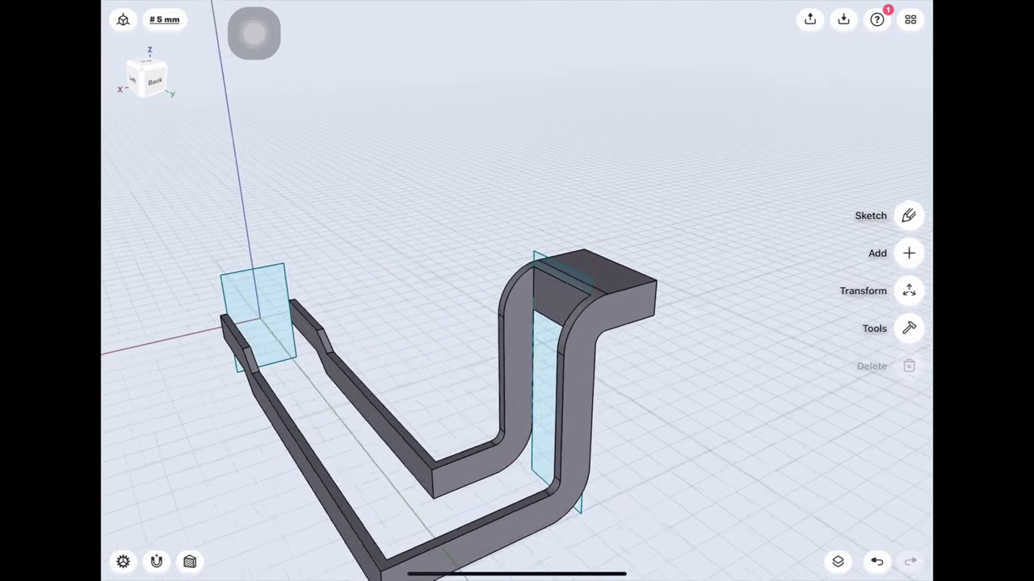
# Step: Try pushing the inner bend face, then undo the failed result
pyautogui.click(547, 318)
pyautogui.moveTo(538, 336); pyautogui.dragTo(554, 321)
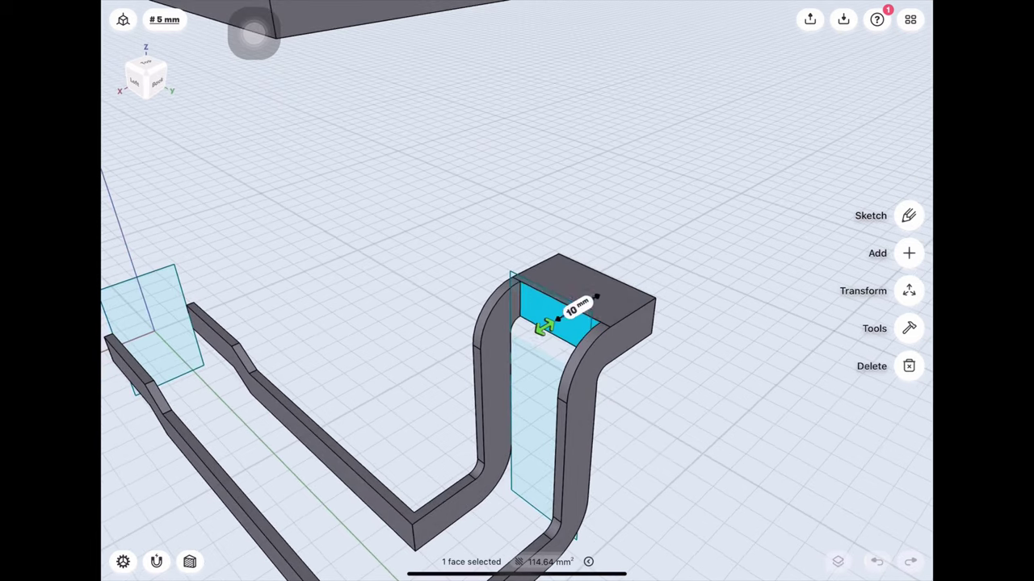
pyautogui.click(876, 561)
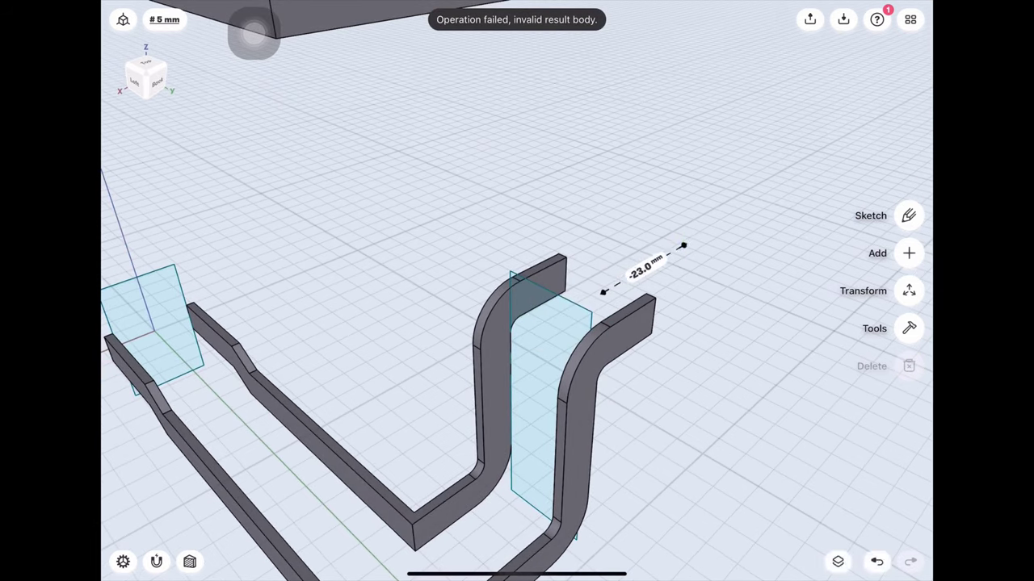
pyautogui.moveTo(566, 404); pyautogui.dragTo(622, 380)
pyautogui.scroll(-5, 517, 323)
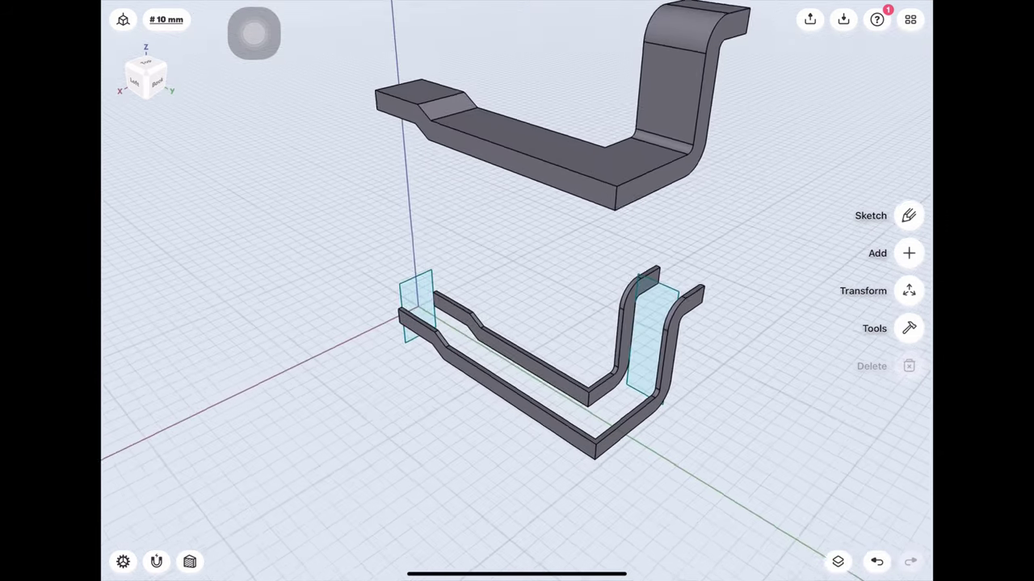
pyautogui.moveTo(516, 323); pyautogui.dragTo(565, 340)
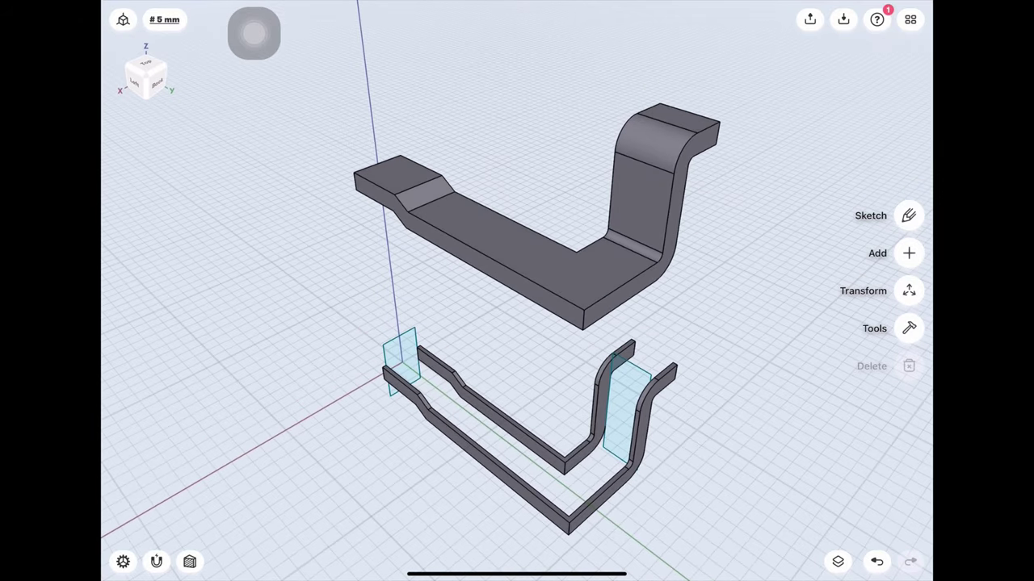
pyautogui.click(837, 562)
# Step: Delete Sketch 02 and Sketch 01, leaving Body 03, Body 01 Copy and Body 01
pyautogui.moveTo(856, 177); pyautogui.dragTo(759, 176)
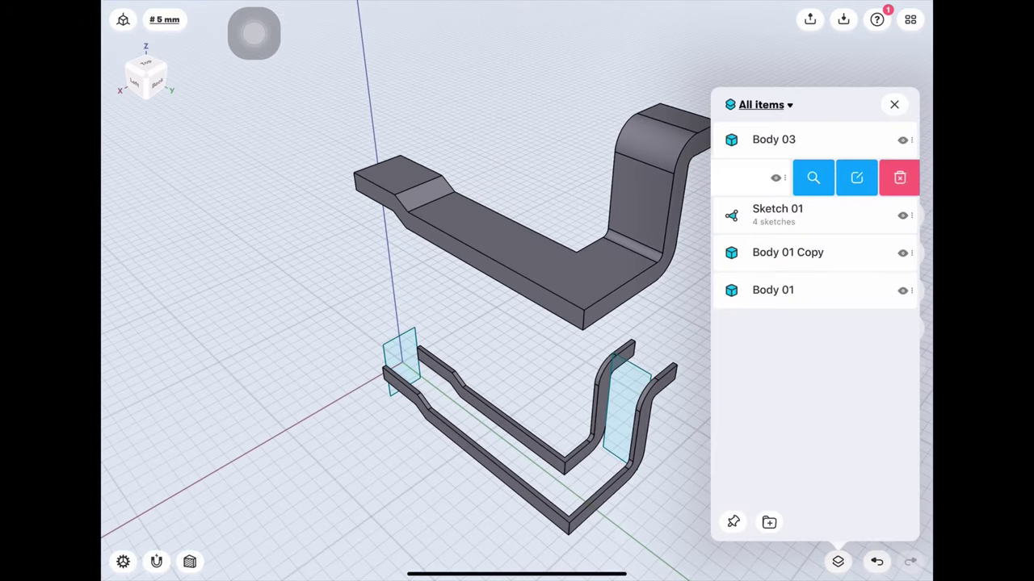
pyautogui.click(901, 177)
pyautogui.moveTo(856, 177); pyautogui.dragTo(759, 177)
pyautogui.click(900, 176)
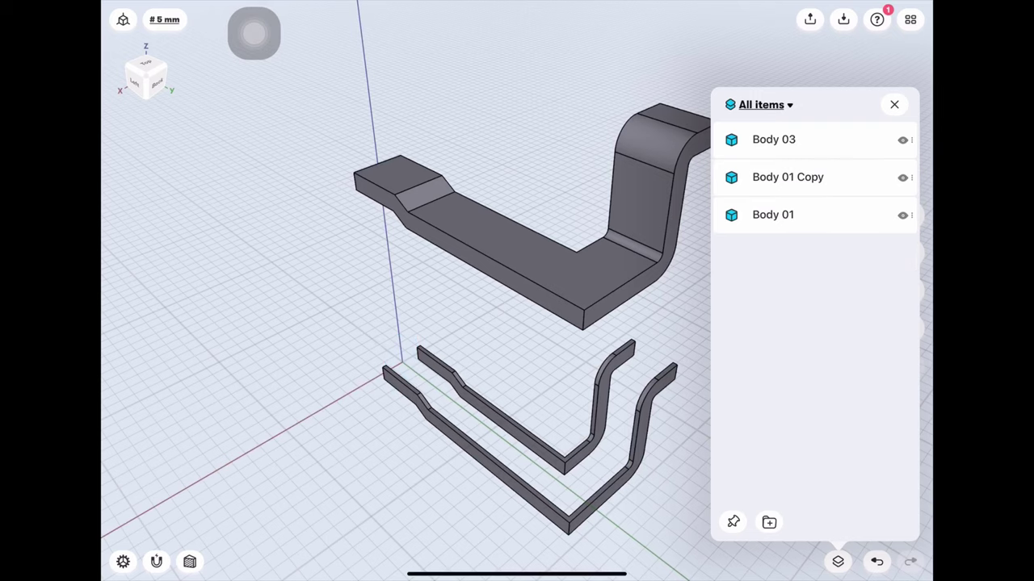
pyautogui.click(894, 104)
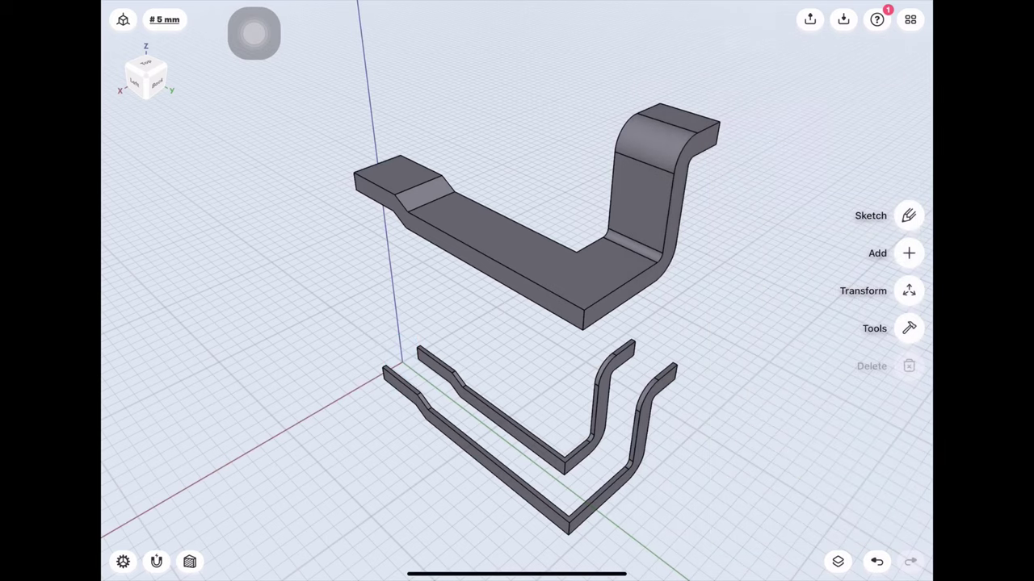
pyautogui.moveTo(516, 323)
pyautogui.mouseDown(button='middle')
pyautogui.moveTo(517, 266)
pyautogui.moveTo(532, 323)
pyautogui.mouseUp(button='middle')
pyautogui.scroll(5, 484, 388)
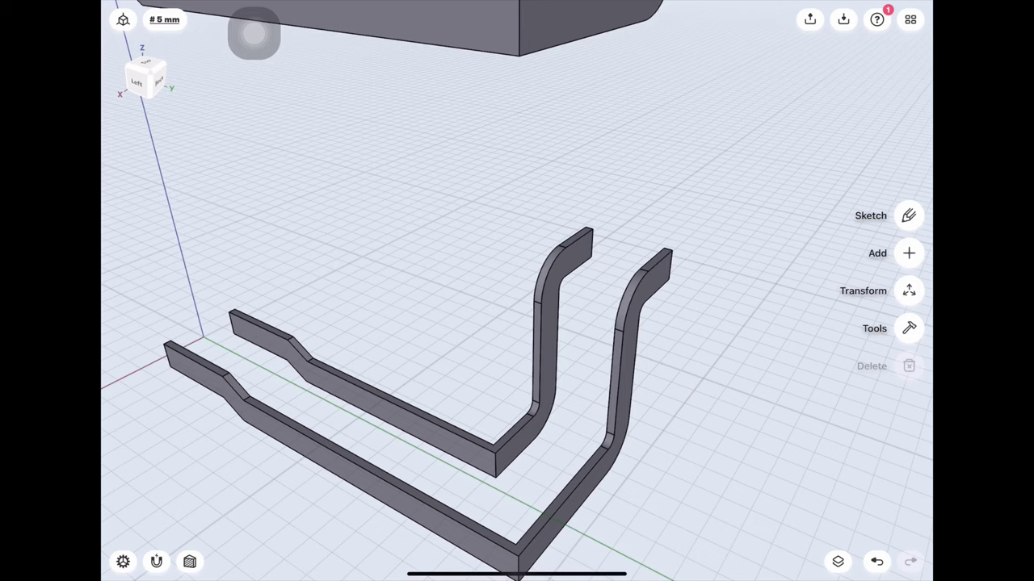
pyautogui.scroll(-5, 516, 323)
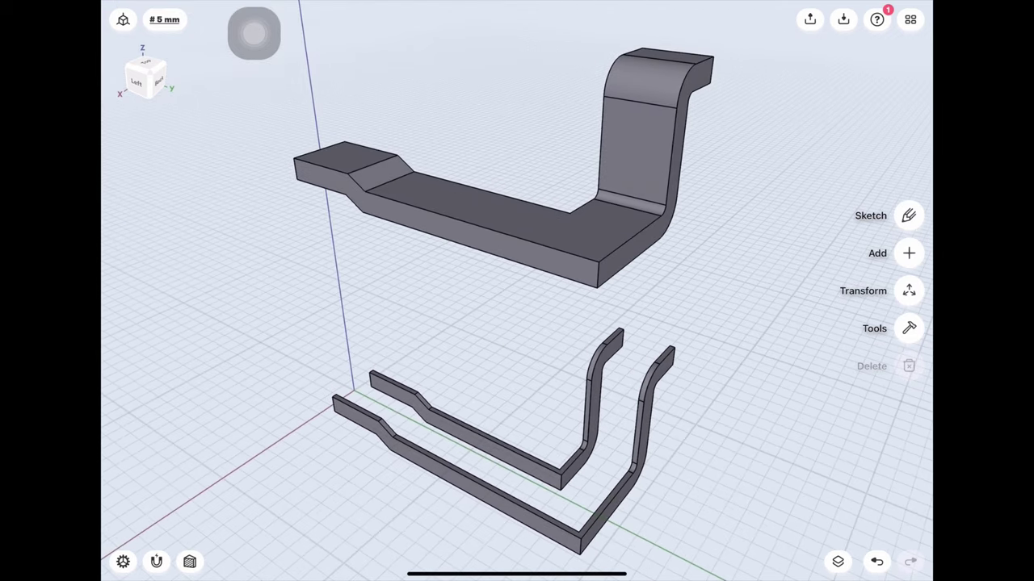
pyautogui.moveTo(516, 323)
pyautogui.mouseDown(button='middle')
pyautogui.moveTo(485, 307)
pyautogui.moveTo(501, 315)
pyautogui.moveTo(493, 319)
pyautogui.mouseUp(button='middle')
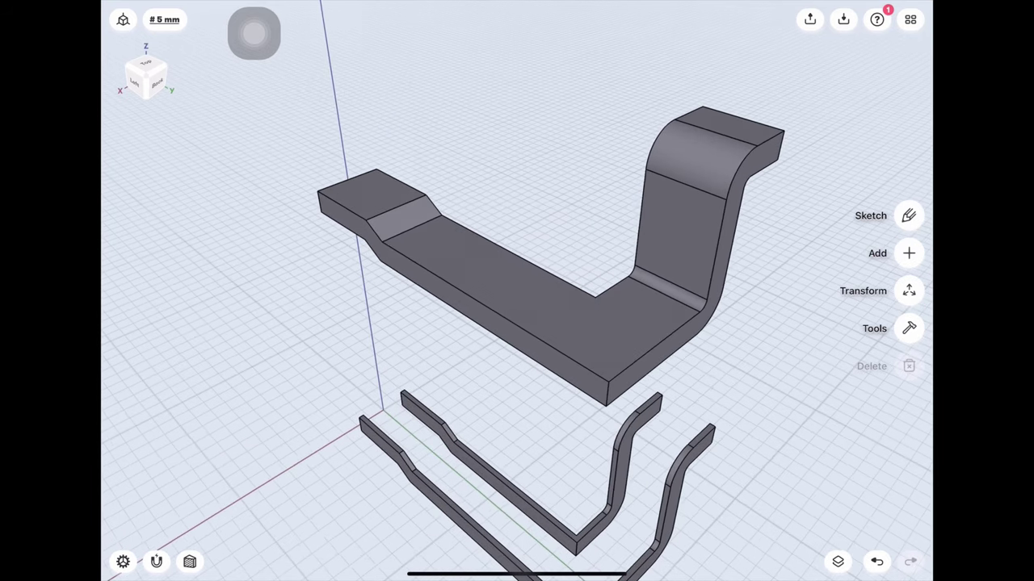
# Step: Offset the upper part's outer side and long front faces by -1.6 mm
pyautogui.scroll(2, 516, 323)
pyautogui.click(686, 347)
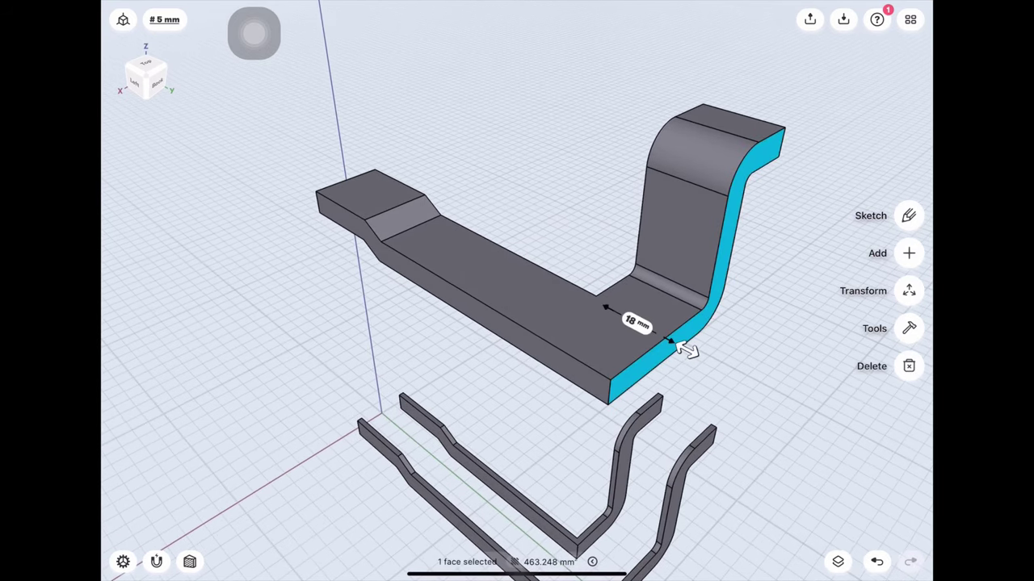
pyautogui.click(536, 363)
pyautogui.moveTo(535, 362); pyautogui.dragTo(563, 344)
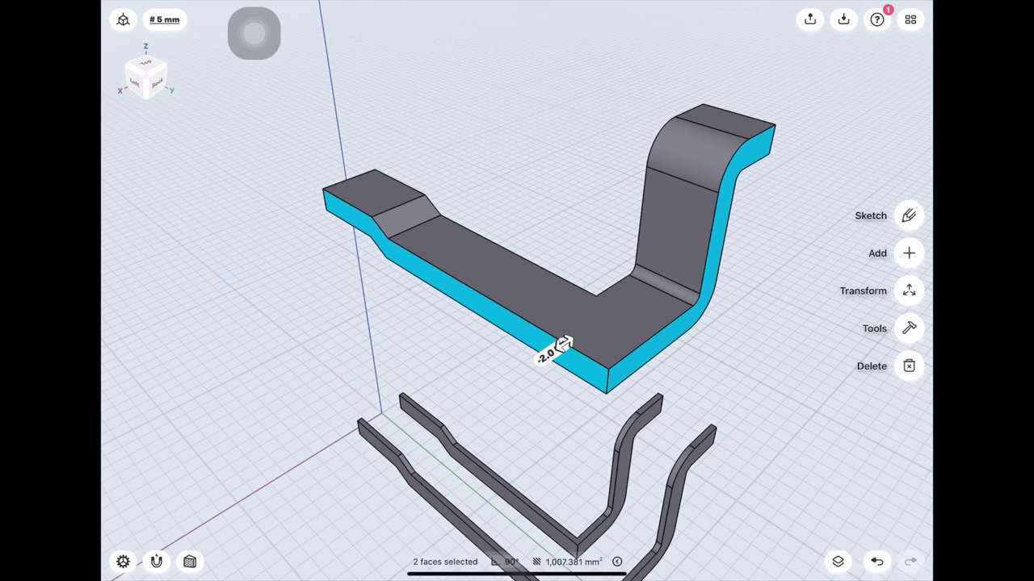
pyautogui.click(547, 354)
pyautogui.click(509, 389)
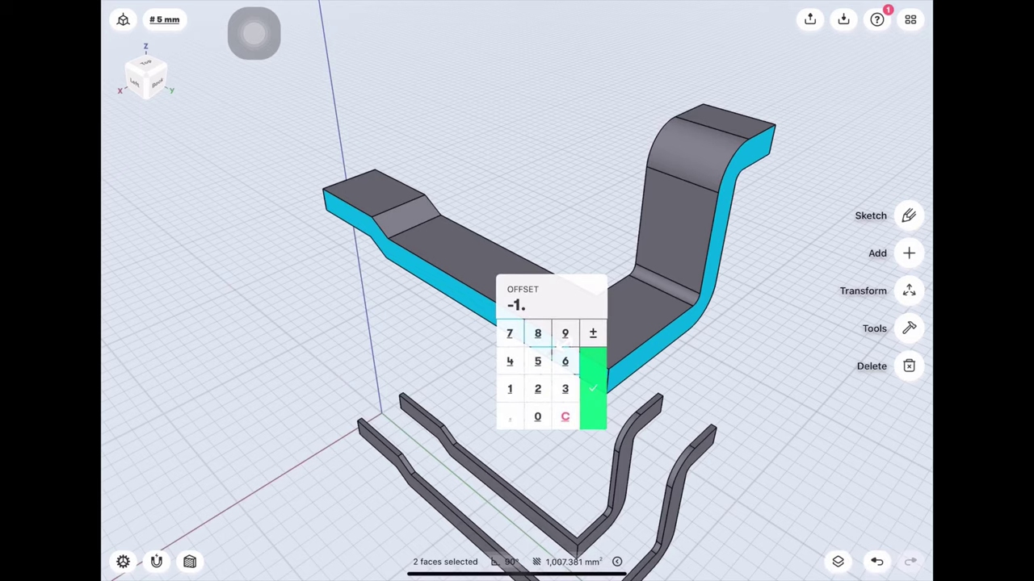
pyautogui.click(593, 388)
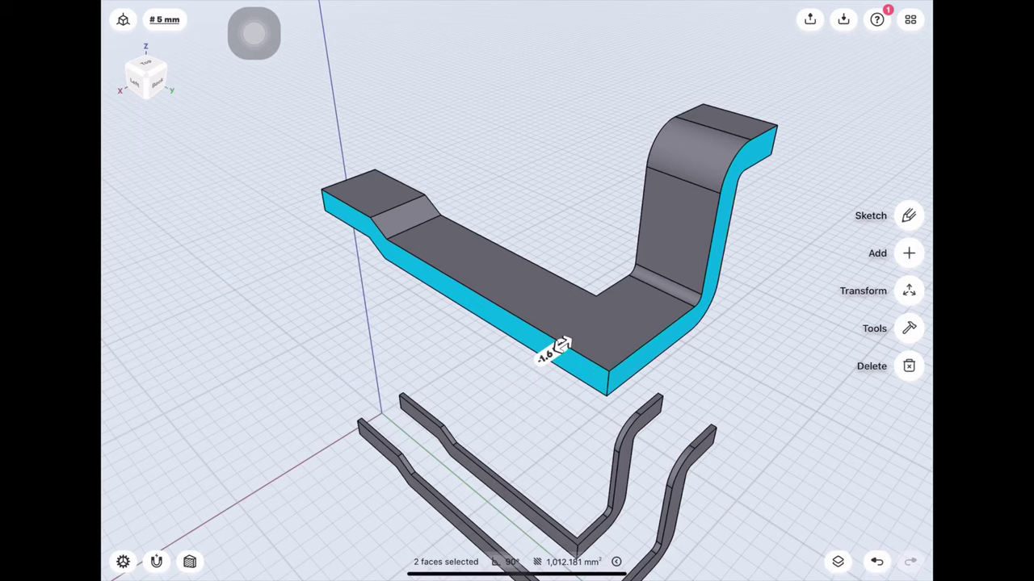
pyautogui.click(242, 364)
# Step: Offset the S-bend and long side faces so the lever measures 14.8 mm
pyautogui.moveTo(516, 468); pyautogui.dragTo(726, 436)
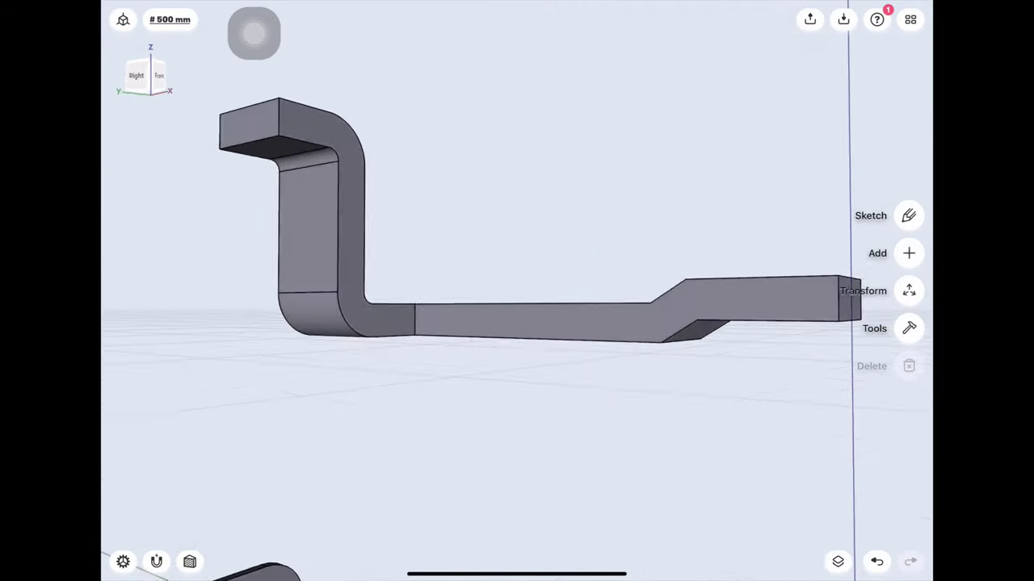
pyautogui.moveTo(517, 363); pyautogui.dragTo(484, 452)
pyautogui.click(319, 242)
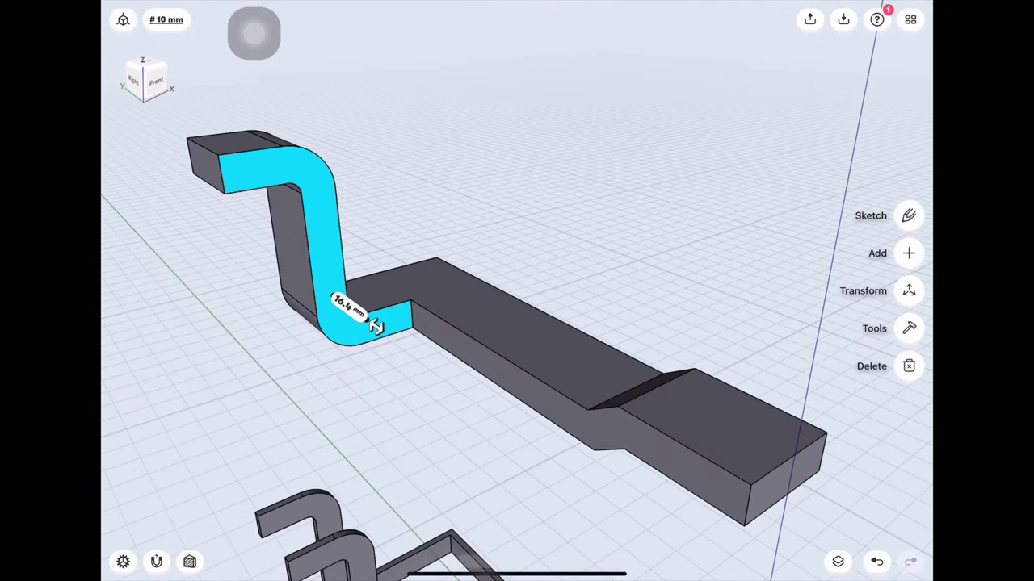
pyautogui.click(567, 428)
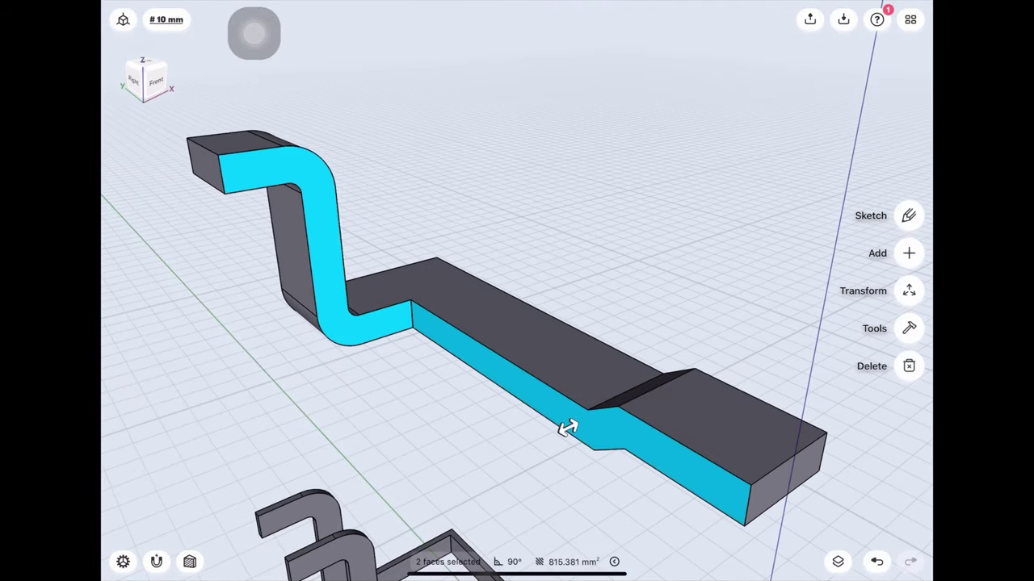
pyautogui.moveTo(568, 428); pyautogui.dragTo(572, 422)
pyautogui.click(623, 401)
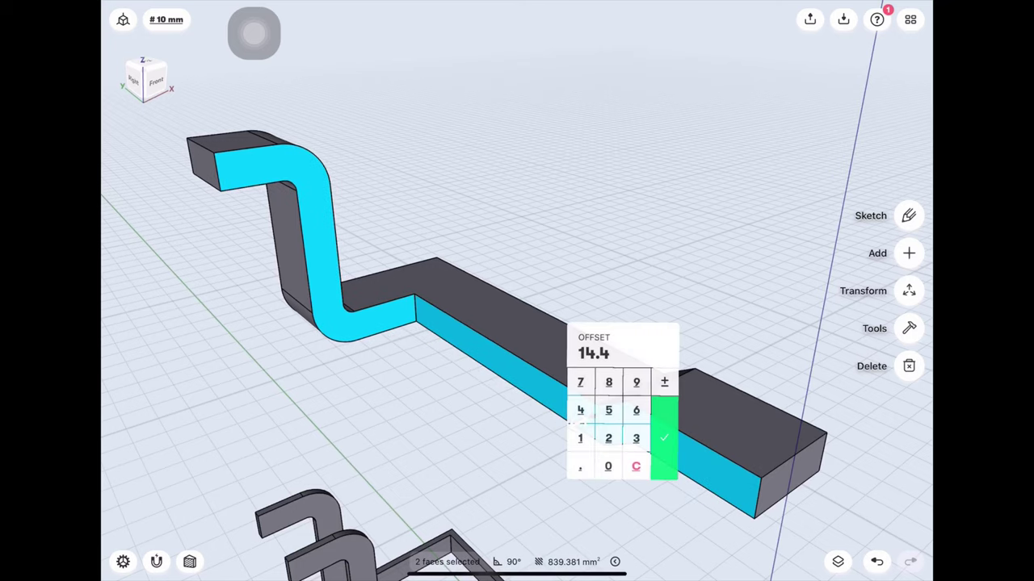
pyautogui.click(580, 437)
pyautogui.click(664, 437)
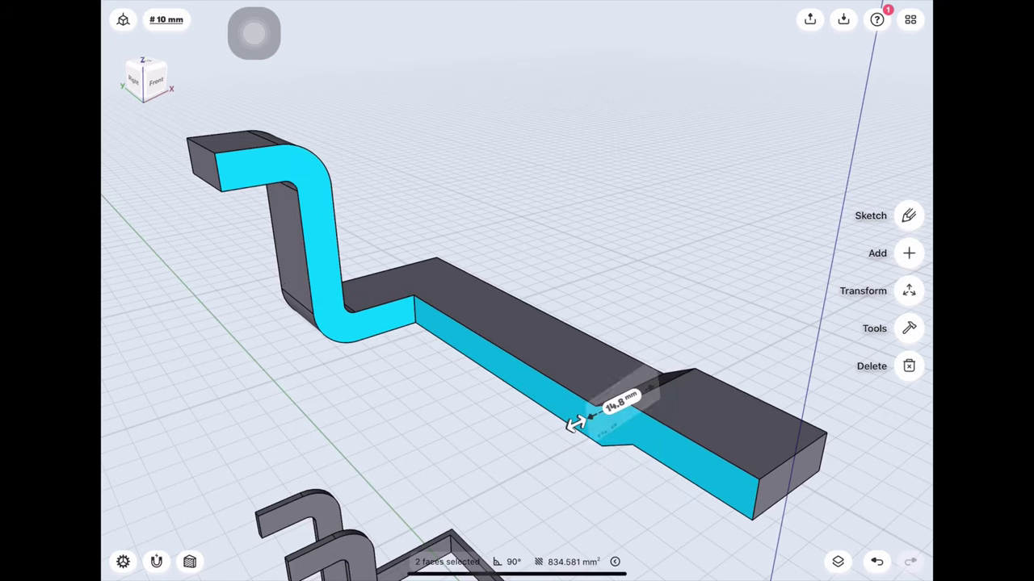
# Step: Check the lengths of the lever's two end edges
pyautogui.click(777, 466)
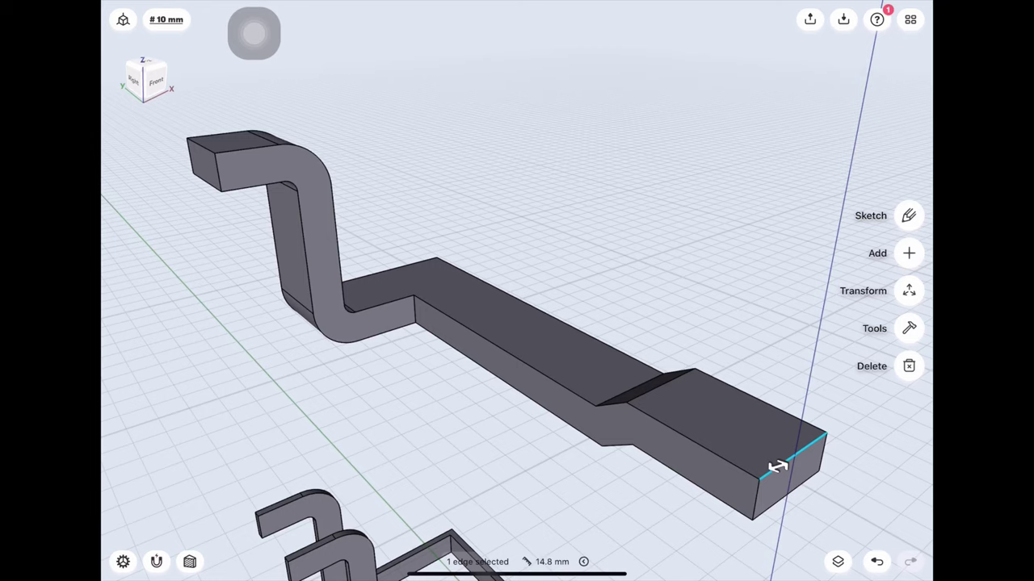
pyautogui.click(777, 467)
pyautogui.click(193, 143)
pyautogui.click(197, 143)
pyautogui.moveTo(516, 323); pyautogui.dragTo(726, 307)
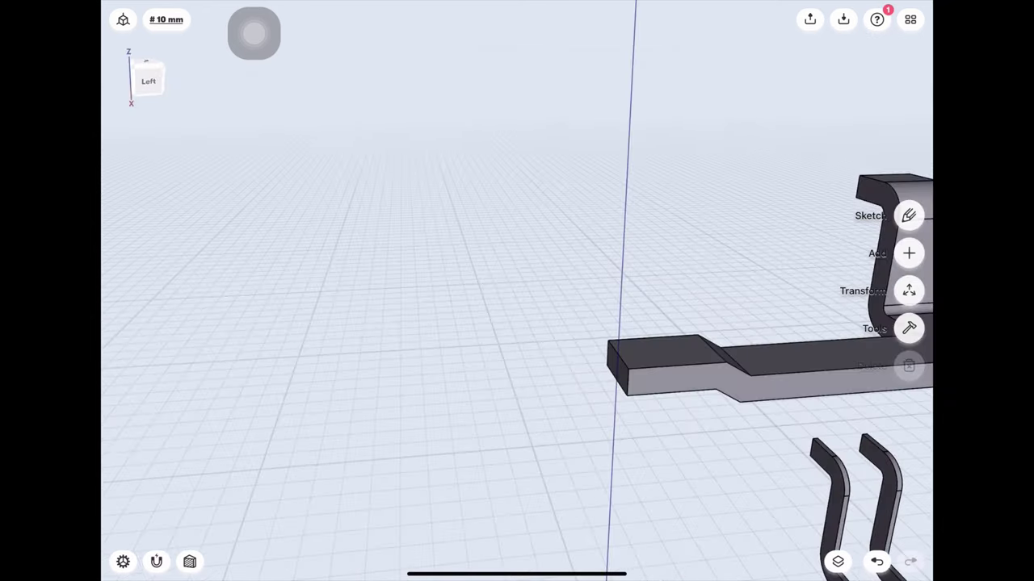
# Step: View the lever from above and select the left end block's top and sloped faces
pyautogui.moveTo(516, 323)
pyautogui.mouseDown()
pyautogui.moveTo(646, 339)
pyautogui.moveTo(662, 331)
pyautogui.mouseUp()
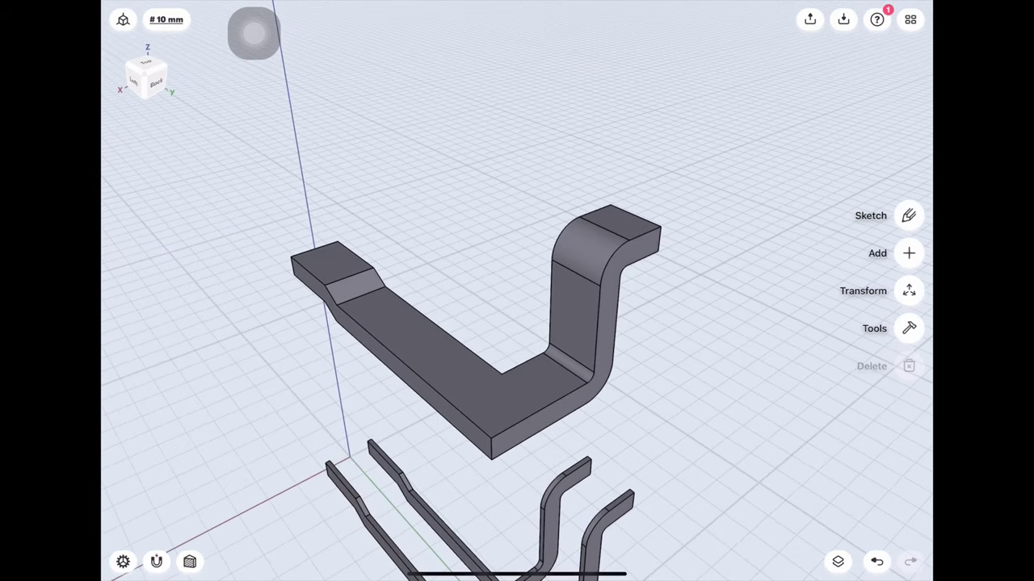
pyautogui.moveTo(517, 323); pyautogui.dragTo(485, 323)
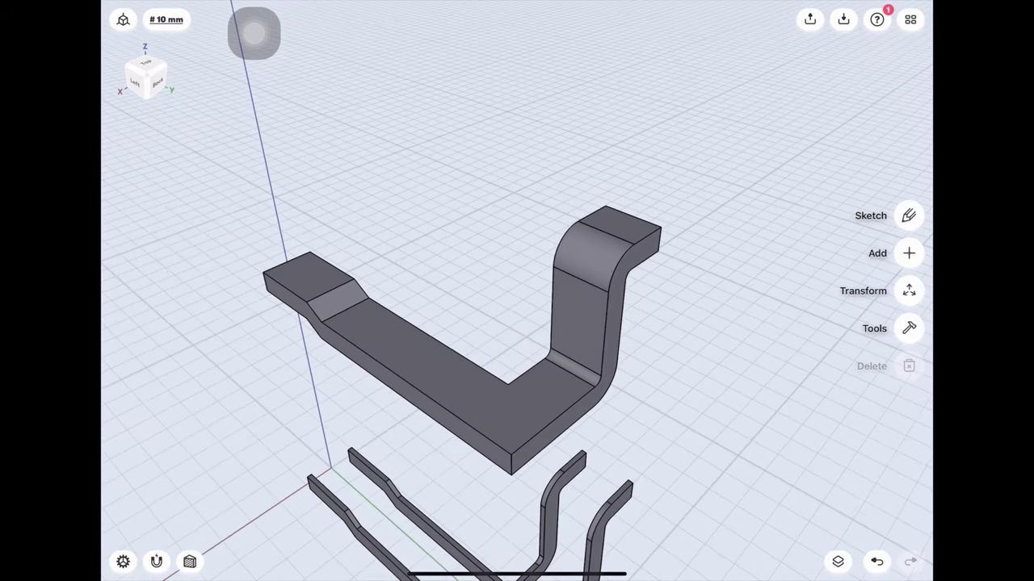
pyautogui.click(316, 272)
pyautogui.click(342, 287)
# Step: Select the right end block, curved, upright, base fillet and long bar top faces
pyautogui.click(626, 218)
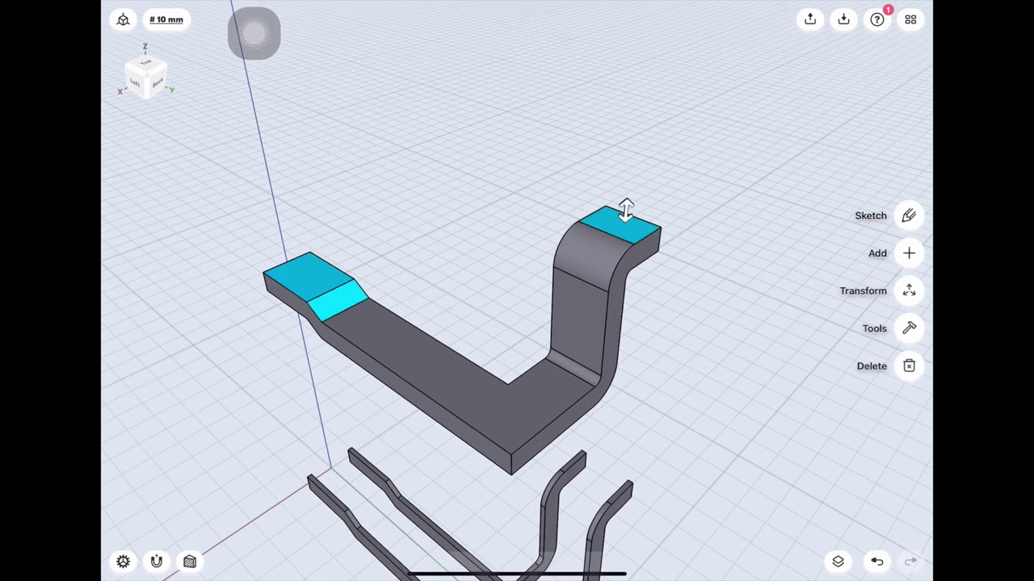
pyautogui.click(594, 246)
pyautogui.click(567, 334)
pyautogui.scroll(5, 590, 273)
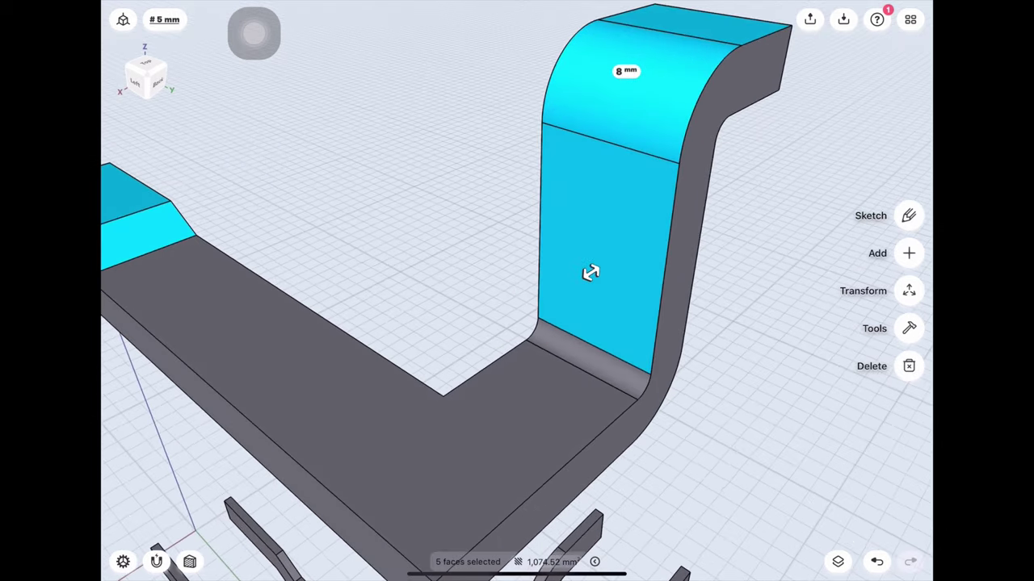
pyautogui.click(582, 356)
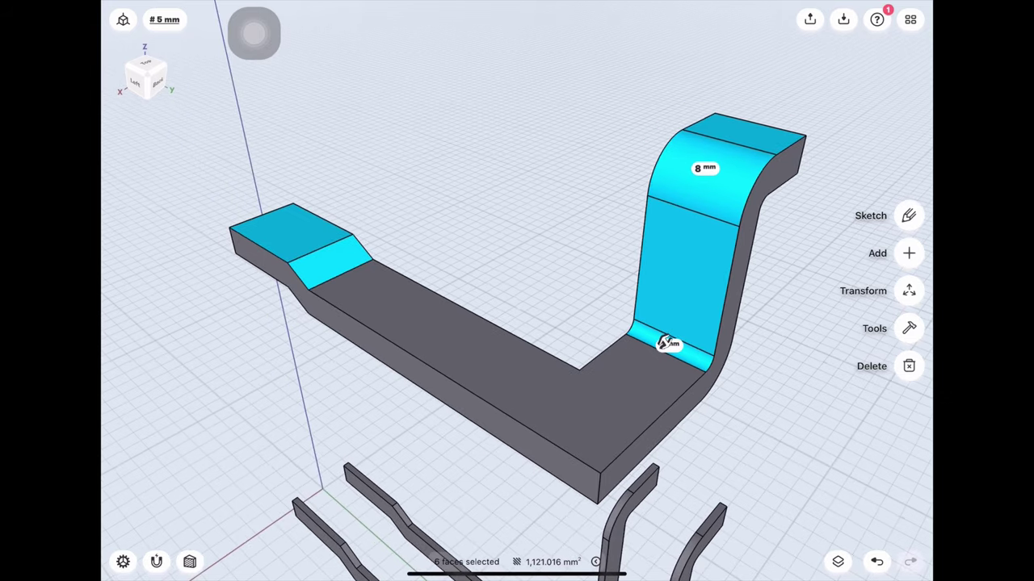
pyautogui.click(550, 371)
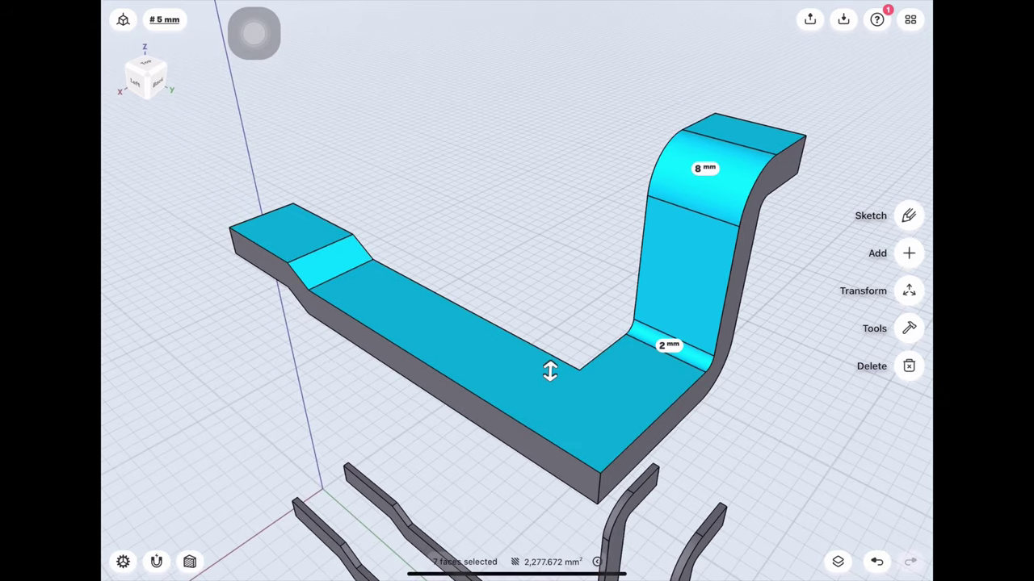
# Step: Offset the selected top faces by 4.4 mm, then pick the upright's base fillet
pyautogui.moveTo(549, 372); pyautogui.dragTo(549, 383)
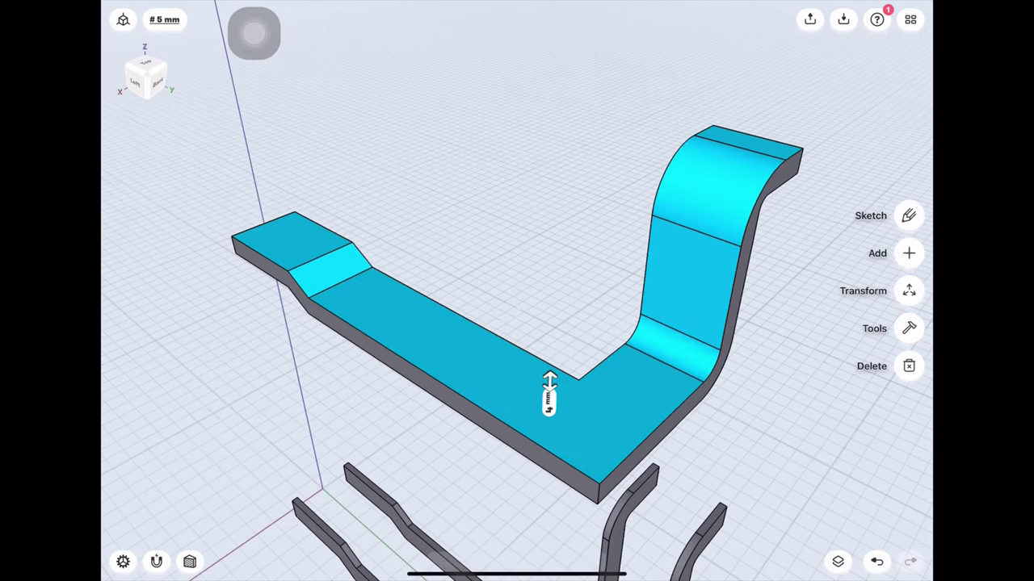
pyautogui.click(548, 400)
pyautogui.write('4.4')
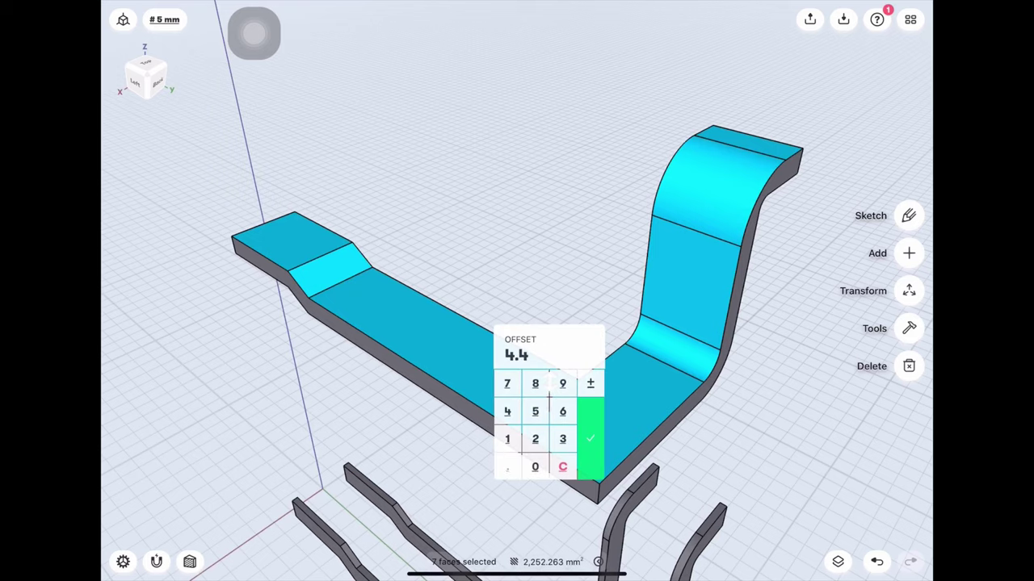
pyautogui.click(590, 438)
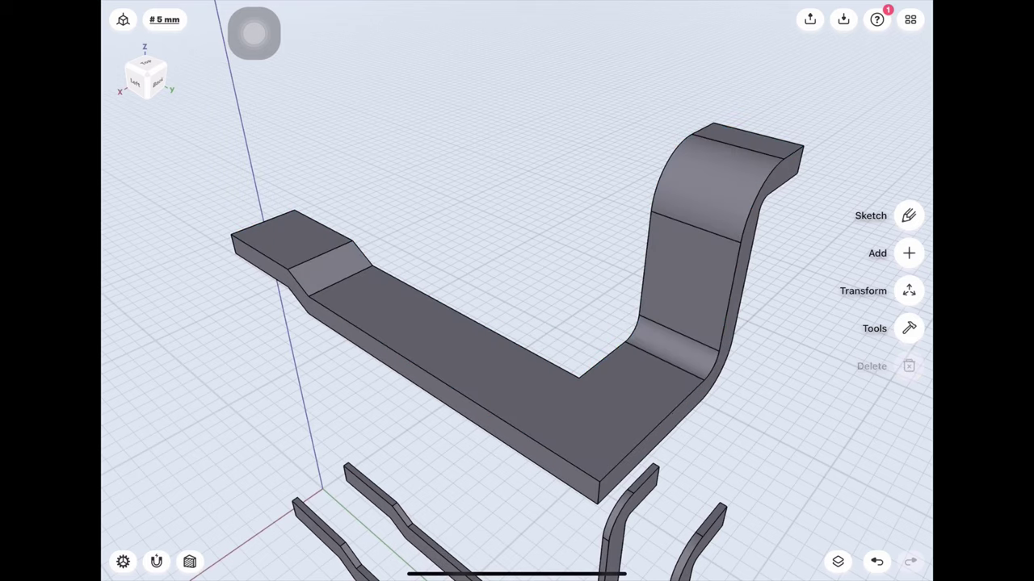
pyautogui.click(672, 346)
pyautogui.click(675, 347)
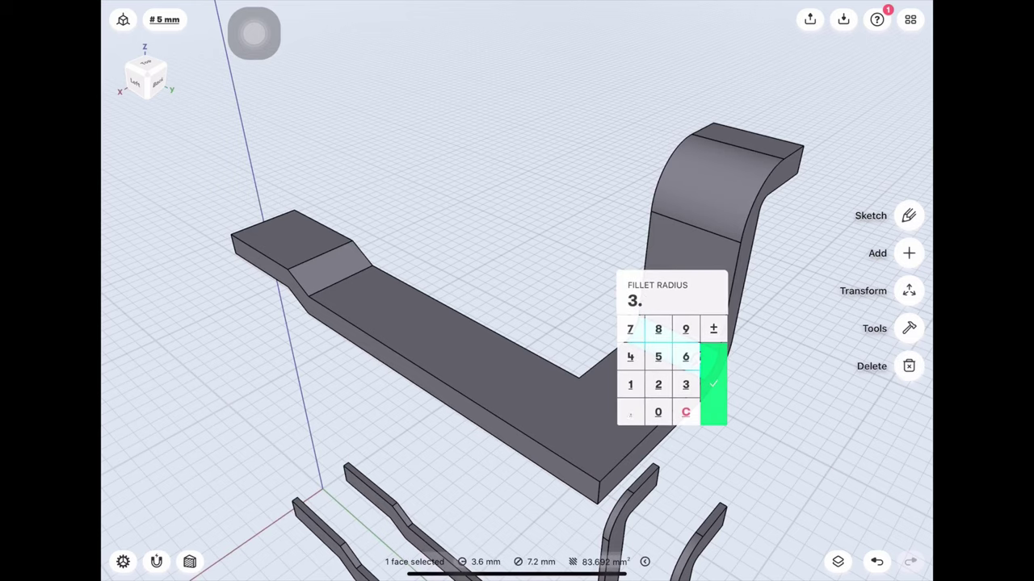
# Step: Confirm the base fillet's new radius and reduce the upper bend fillet from 9.6 to 6.6 mm
pyautogui.click(713, 384)
pyautogui.click(734, 196)
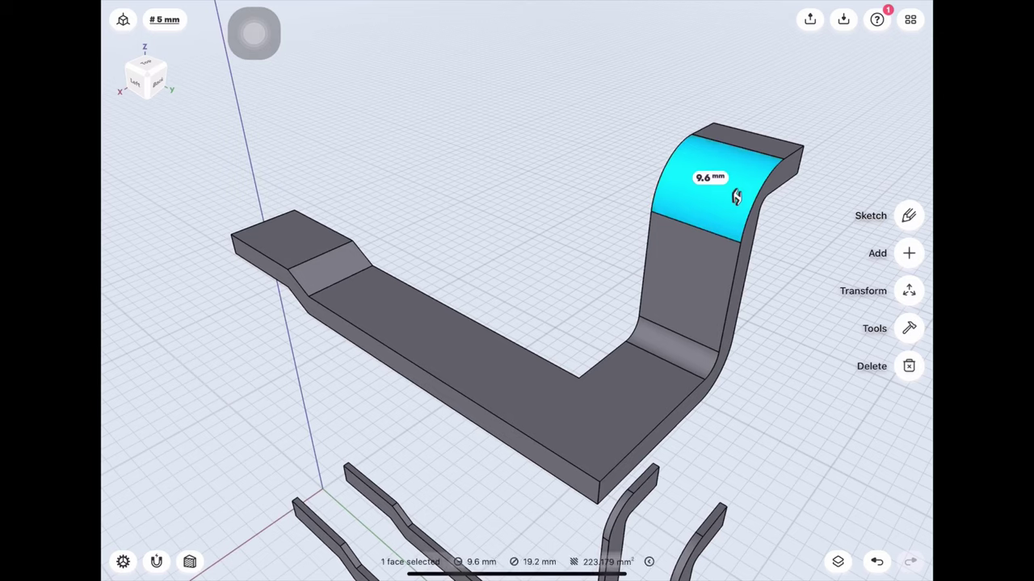
pyautogui.click(705, 172)
pyautogui.click(734, 196)
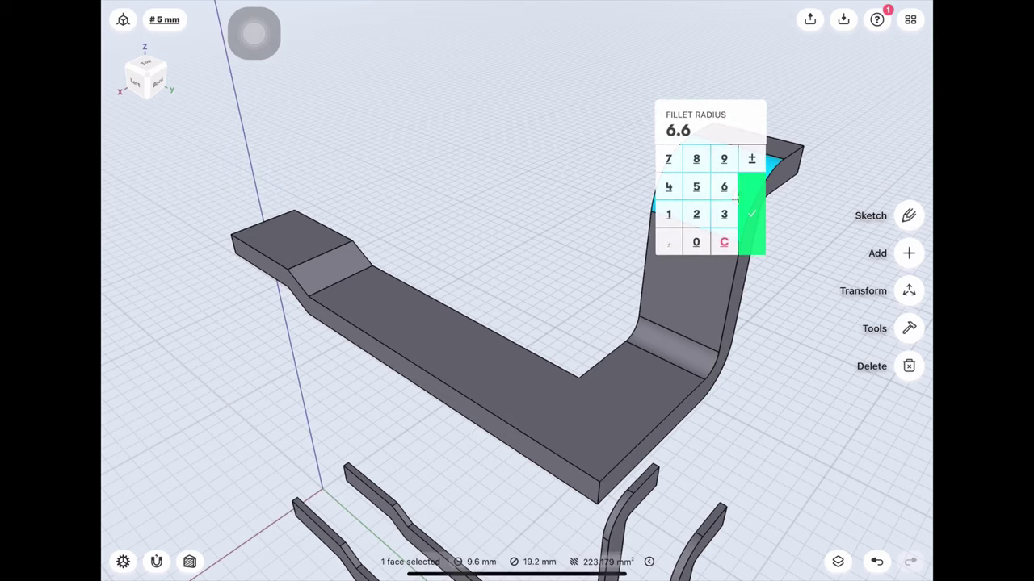
pyautogui.click(751, 214)
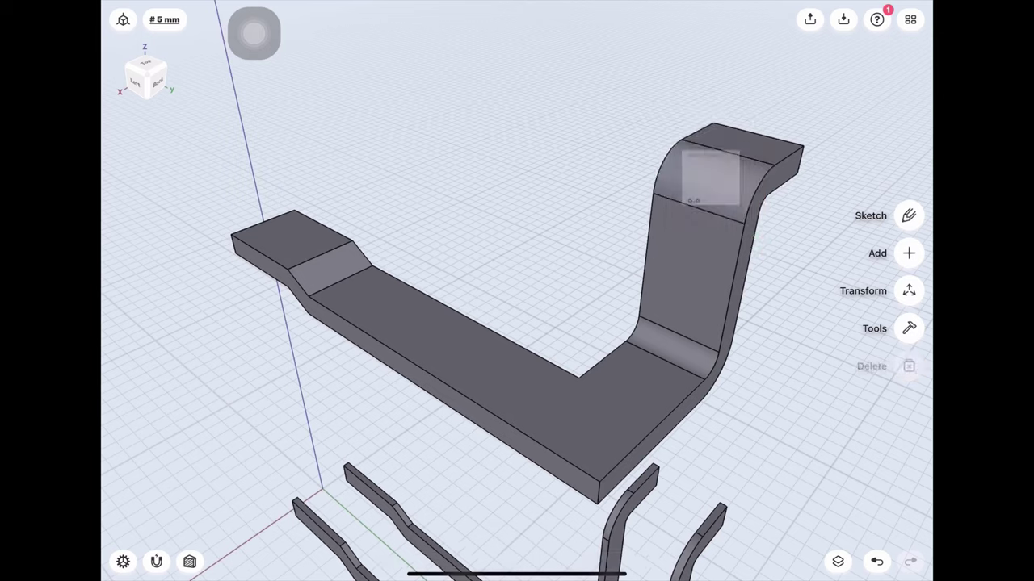
pyautogui.moveTo(516, 452)
pyautogui.mouseDown()
pyautogui.moveTo(452, 194)
pyautogui.moveTo(582, 387)
pyautogui.mouseUp()
# Step: Select the seven underside faces from the upright end to the right end block
pyautogui.scroll(2, 598, 404)
pyautogui.scroll(2, 597, 404)
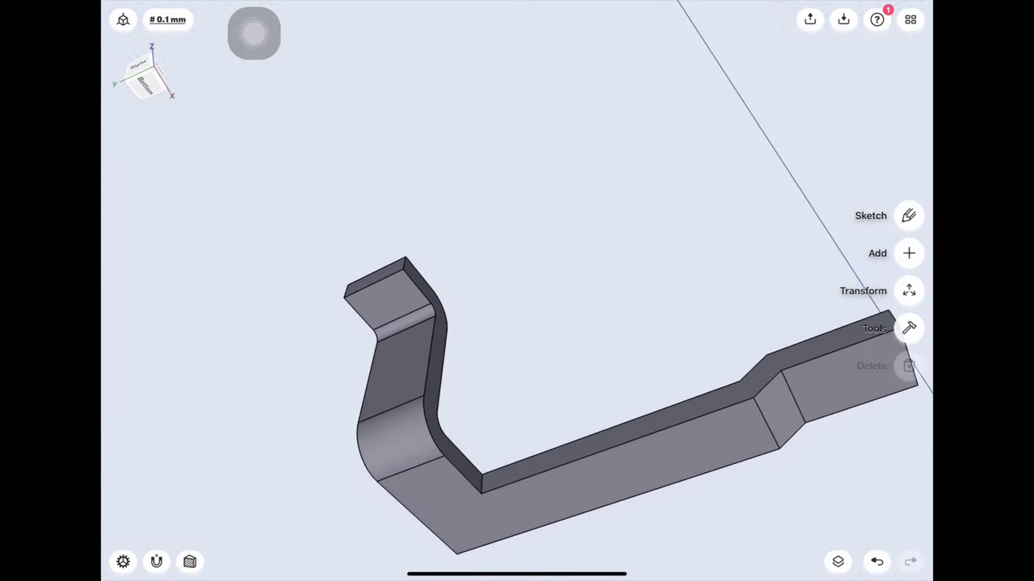
pyautogui.scroll(2, 466, 329)
pyautogui.click(381, 321)
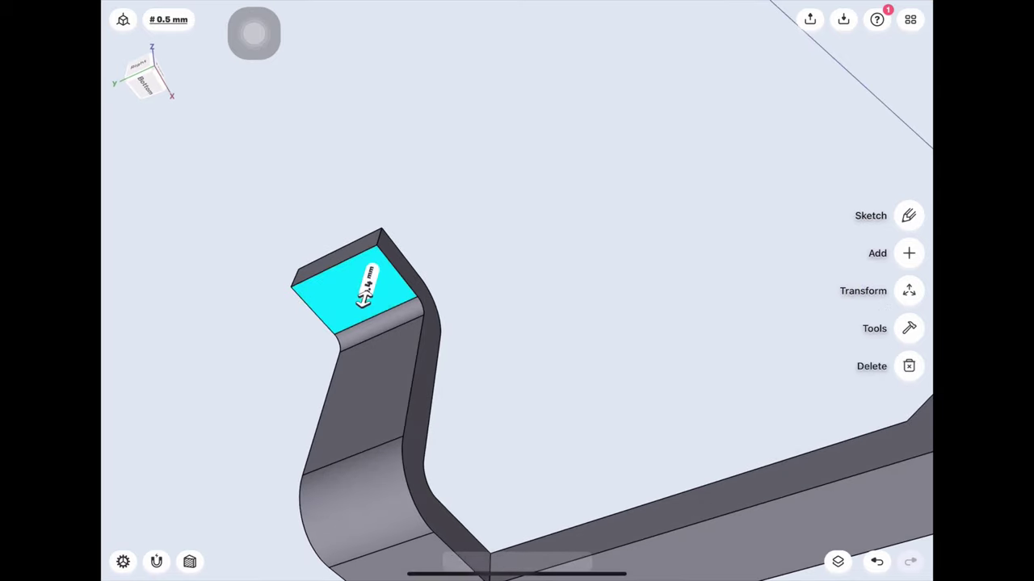
pyautogui.click(369, 369)
pyautogui.click(353, 500)
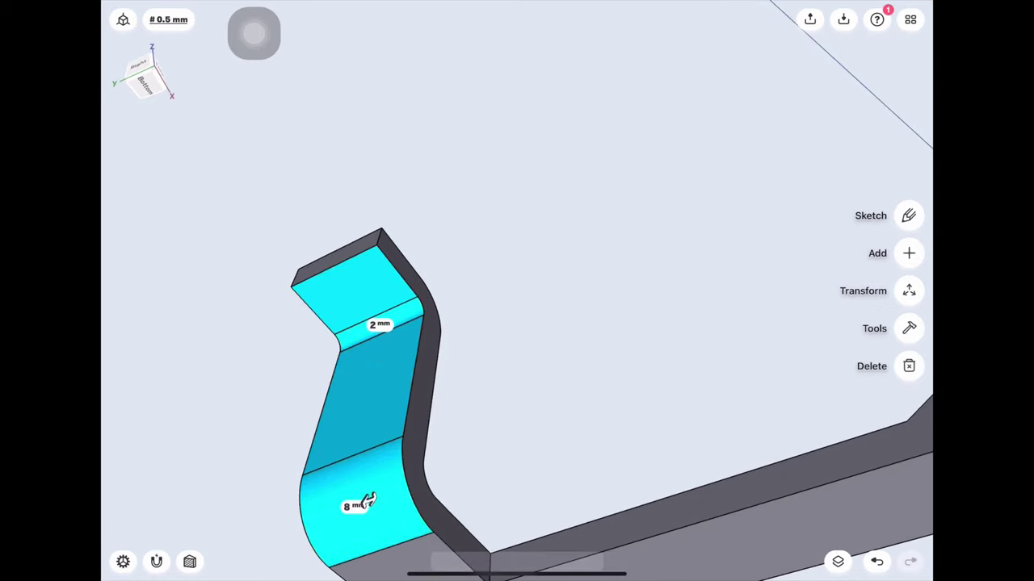
pyautogui.scroll(-1, 367, 478)
pyautogui.scroll(-1, 367, 478)
pyautogui.click(784, 358)
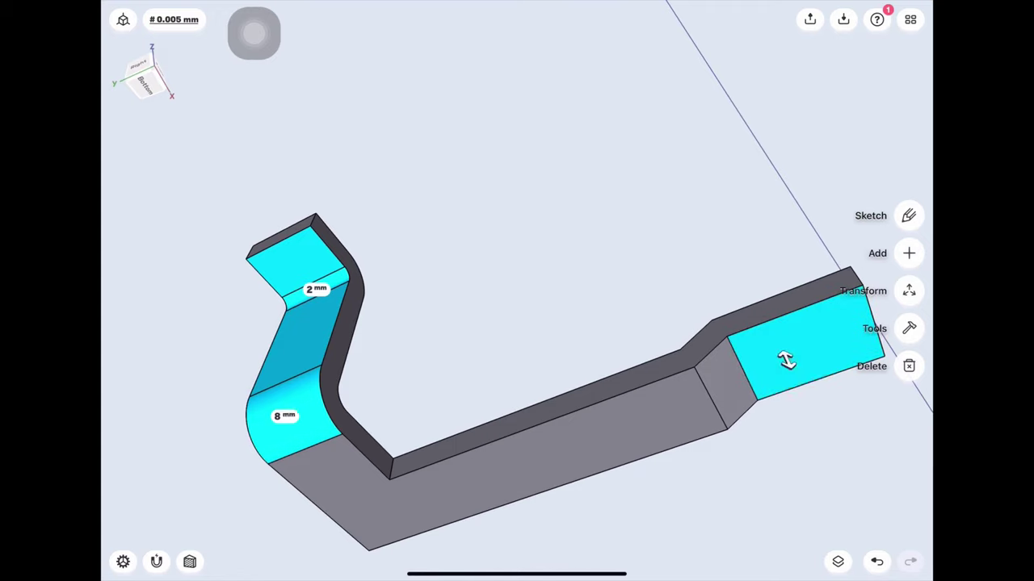
pyautogui.click(735, 384)
pyautogui.click(508, 479)
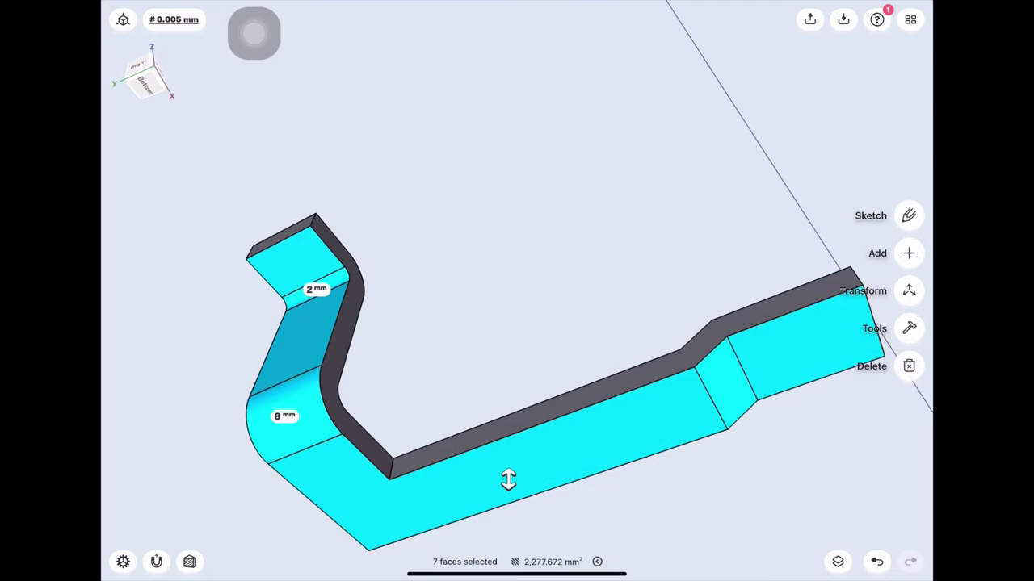
# Step: Offset the selected underside faces by 2.8 mm
pyautogui.moveTo(508, 479); pyautogui.dragTo(507, 462)
pyautogui.click(507, 457)
pyautogui.write('2.8')
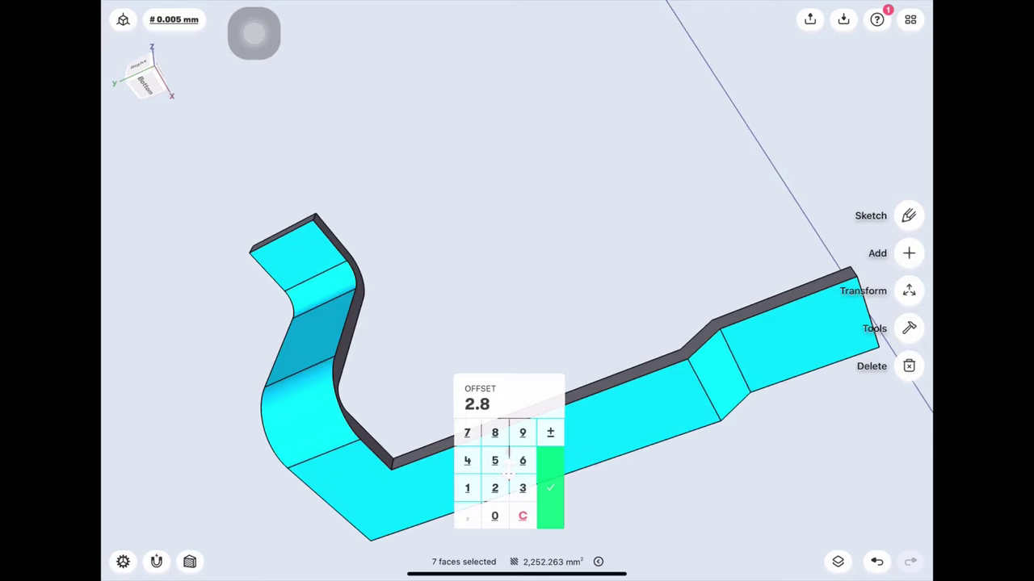
pyautogui.press('Return')
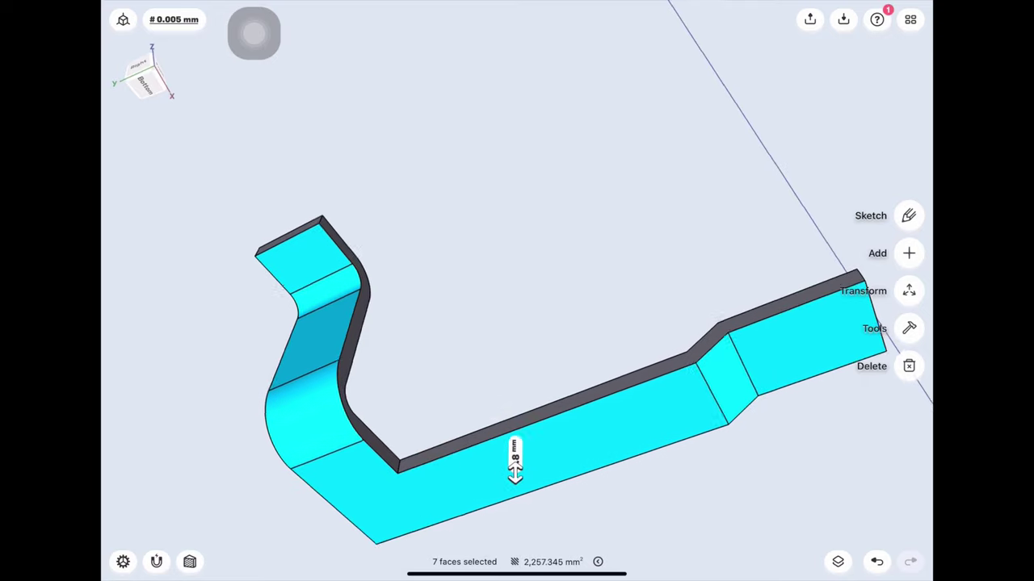
pyautogui.scroll(2, 576, 482)
# Step: Resize the upper underside bend fillet to 3.4 mm
pyautogui.click(387, 269)
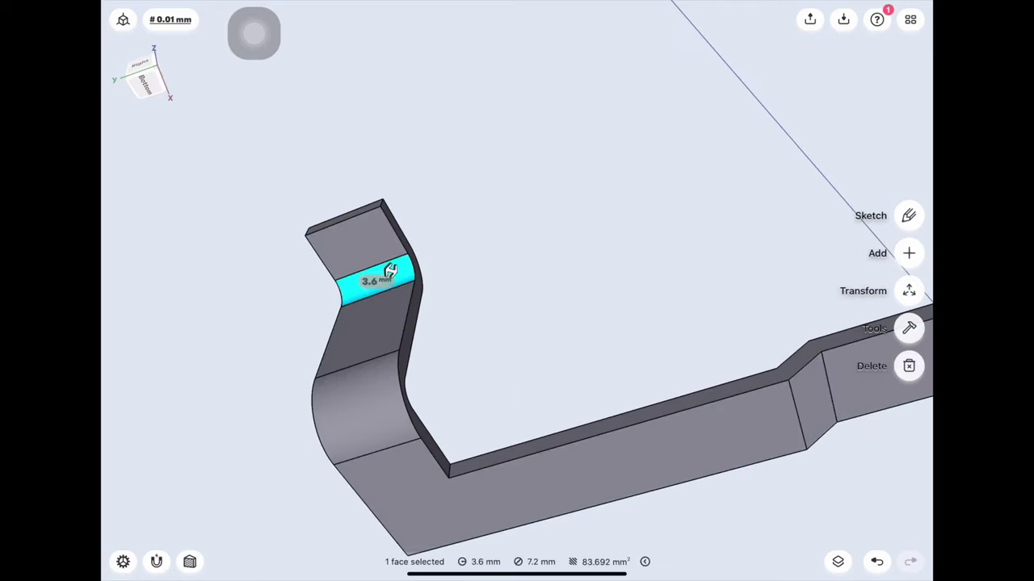
pyautogui.click(369, 277)
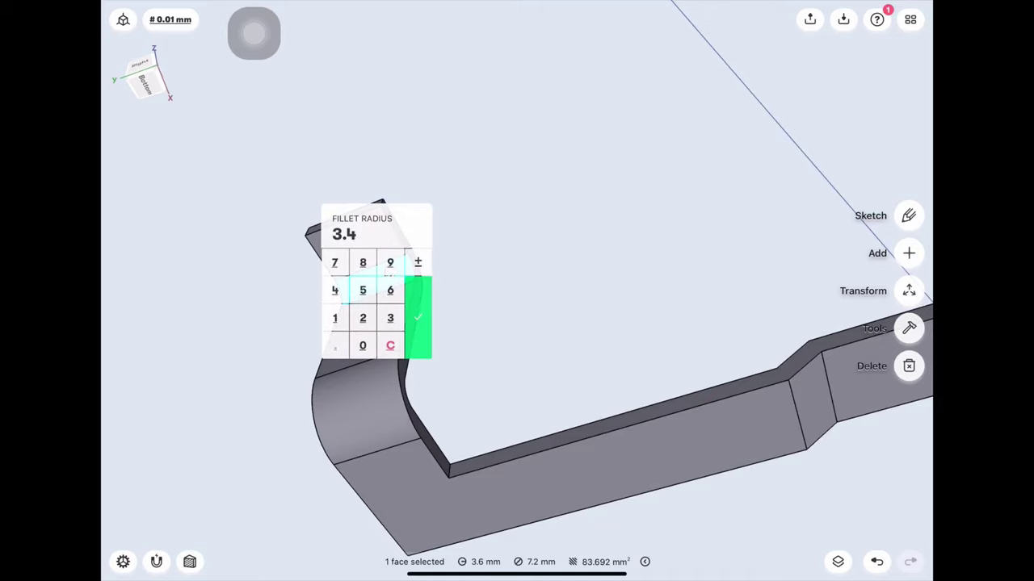
pyautogui.click(418, 317)
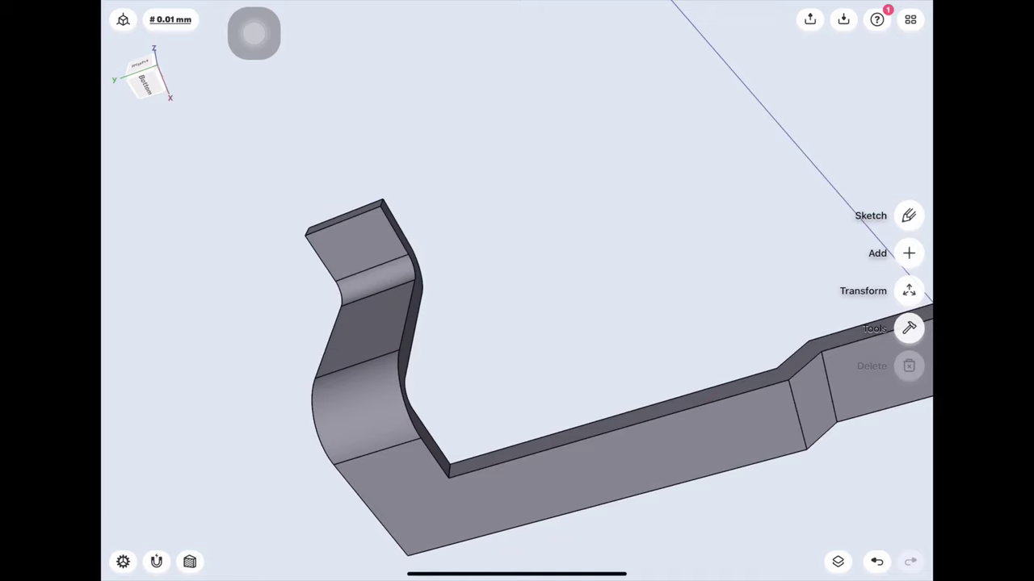
# Step: Round the lower bend with a 6.6 mm fillet and orbit to see all parts
pyautogui.click(363, 408)
pyautogui.click(359, 404)
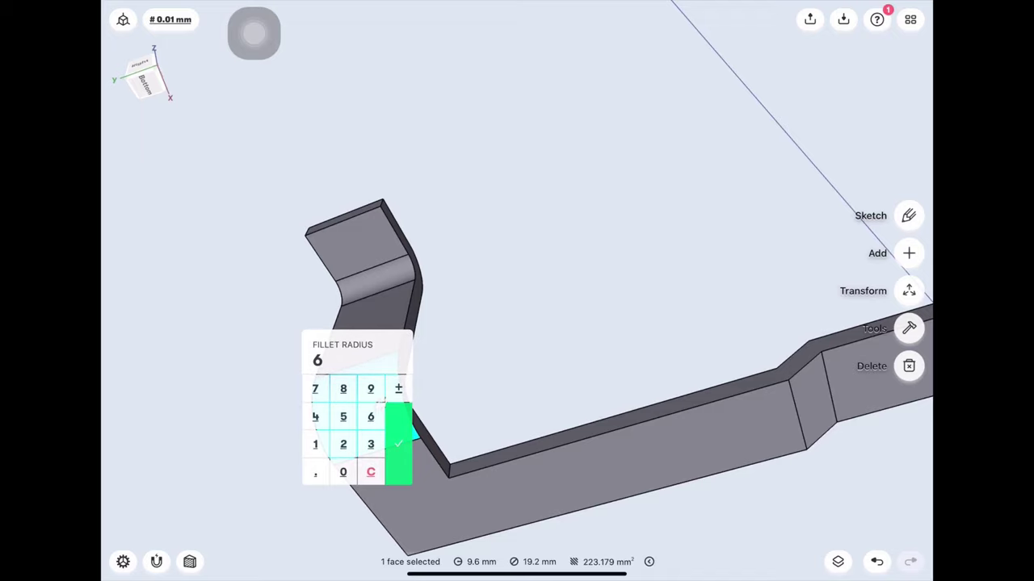
pyautogui.click(398, 444)
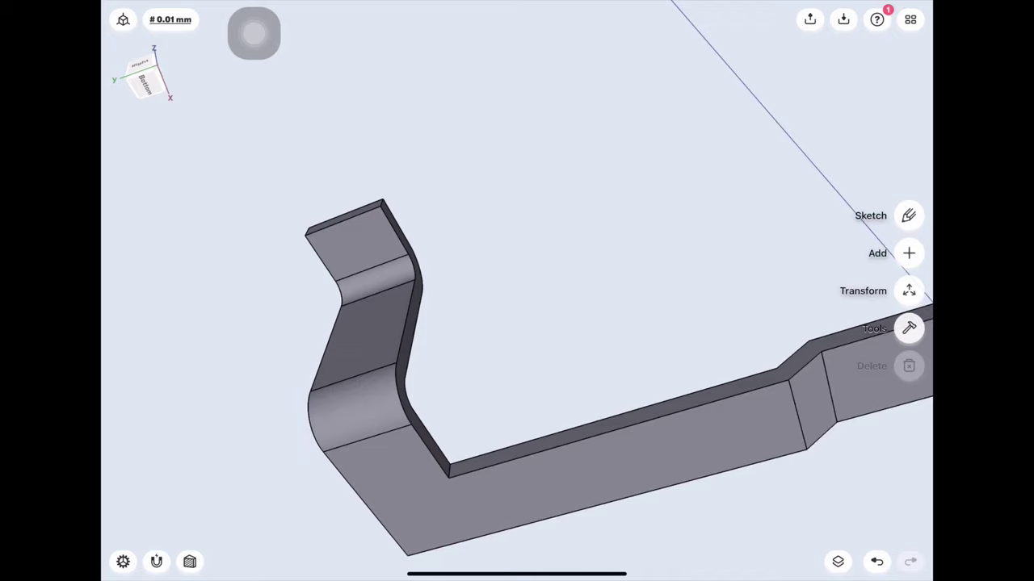
pyautogui.moveTo(517, 243)
pyautogui.mouseDown()
pyautogui.moveTo(517, 371)
pyautogui.moveTo(517, 290)
pyautogui.moveTo(581, 372)
pyautogui.moveTo(614, 387)
pyautogui.mouseUp()
pyautogui.moveTo(566, 364); pyautogui.dragTo(581, 356)
pyautogui.moveTo(485, 323); pyautogui.dragTo(702, 331)
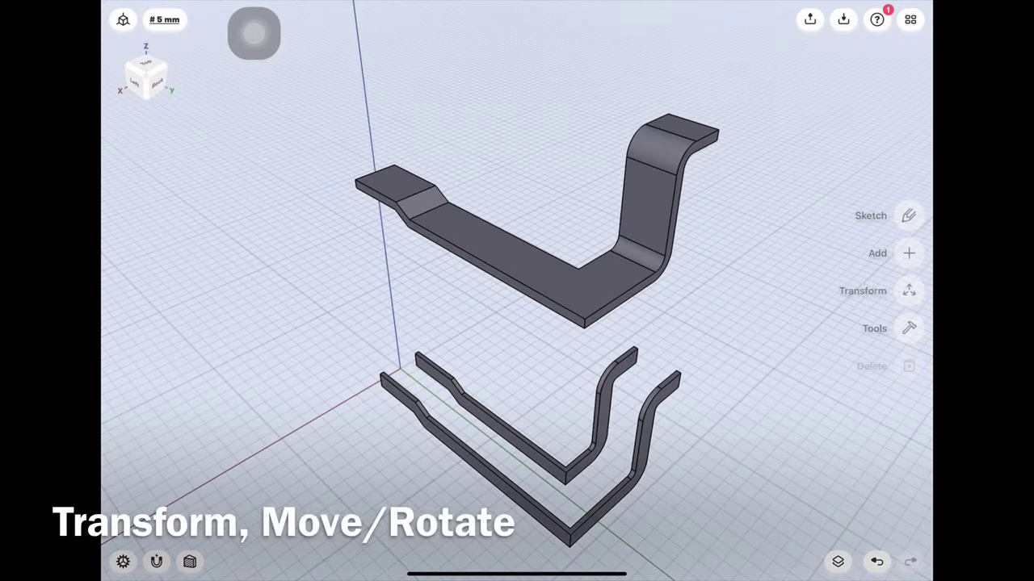
# Step: Move the whole bent plate 80 mm down onto the two side walls with Move/Rotate
pyautogui.click(908, 291)
pyautogui.click(909, 235)
pyautogui.click(524, 244)
pyautogui.click(597, 283)
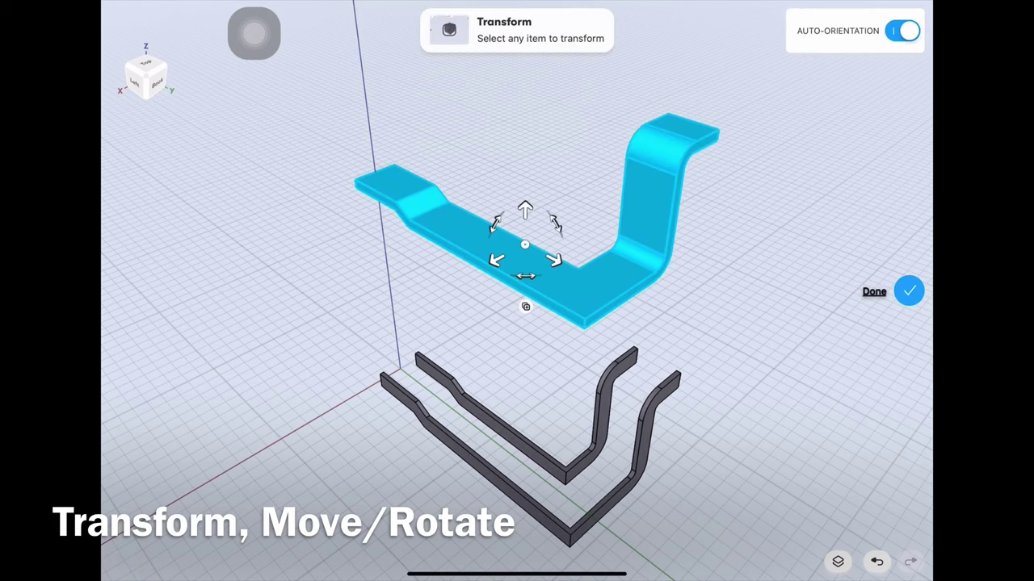
pyautogui.moveTo(525, 210); pyautogui.dragTo(524, 419)
pyautogui.click(908, 292)
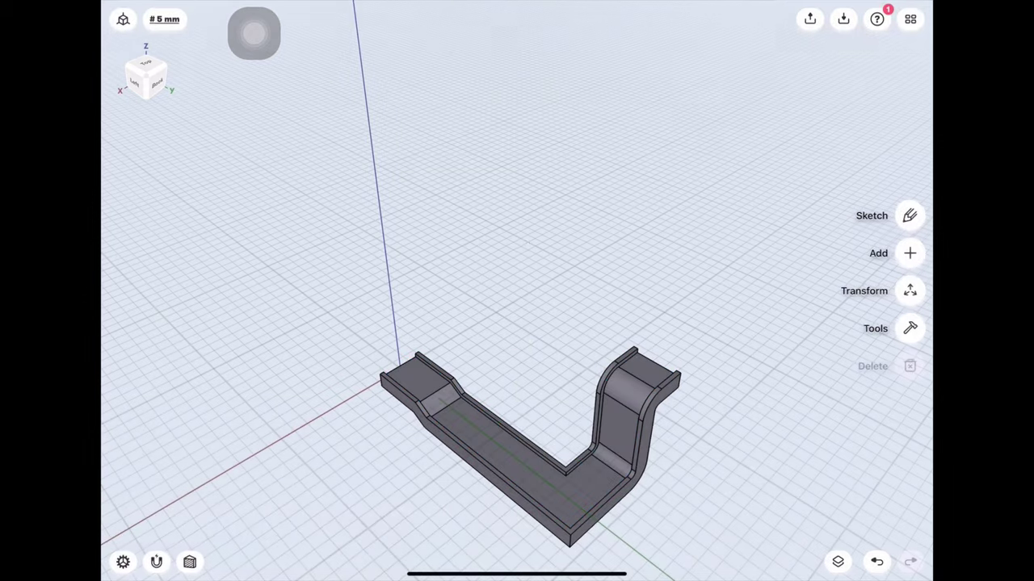
pyautogui.moveTo(645, 363)
pyautogui.mouseDown()
pyautogui.moveTo(525, 242)
pyautogui.moveTo(565, 364)
pyautogui.moveTo(557, 452)
pyautogui.moveTo(549, 363)
pyautogui.mouseUp()
pyautogui.moveTo(517, 291)
pyautogui.mouseDown()
pyautogui.moveTo(517, 356)
pyautogui.moveTo(452, 387)
pyautogui.mouseUp()
pyautogui.scroll(3, 517, 323)
# Step: Inspect the channel floor face and inner corner edge, then clear the selection
pyautogui.scroll(2, 517, 363)
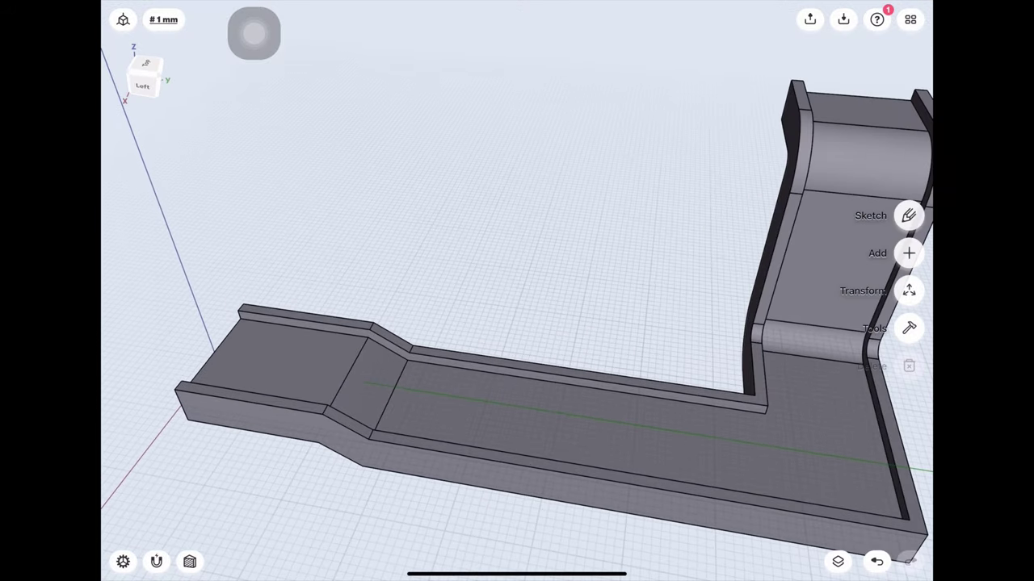
pyautogui.scroll(2, 516, 363)
pyautogui.click(710, 411)
pyautogui.click(682, 380)
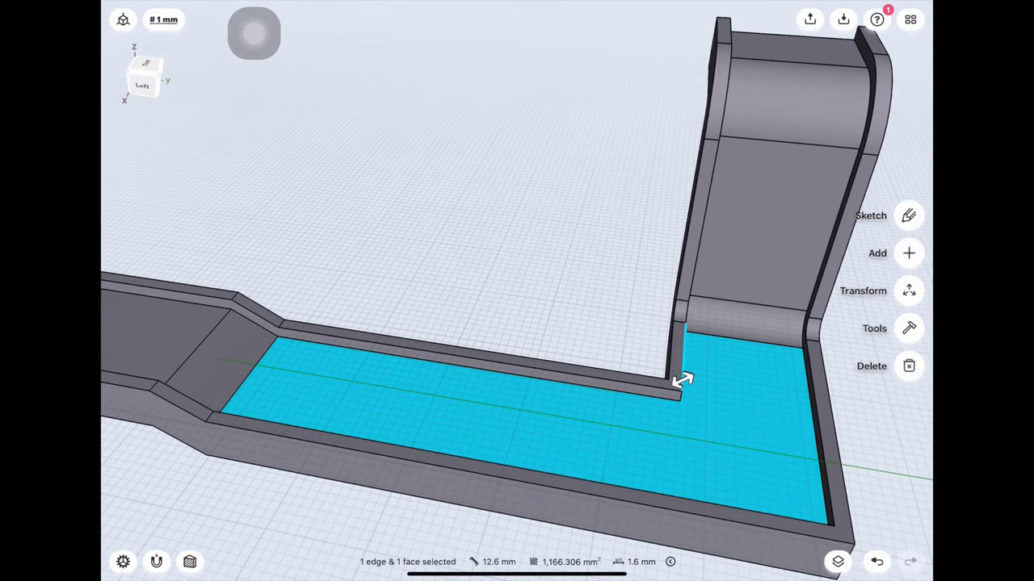
pyautogui.press('Escape')
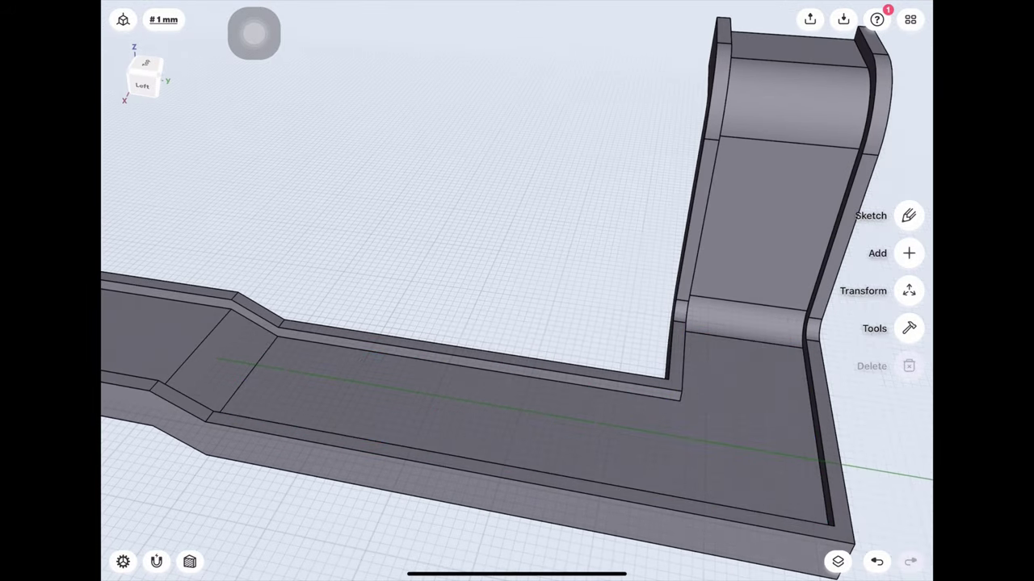
# Step: Orbit around the part, checking the right side view, and start the Union tool
pyautogui.scroll(-2, 517, 323)
pyautogui.scroll(-3, 517, 323)
pyautogui.moveTo(565, 323); pyautogui.dragTo(404, 340)
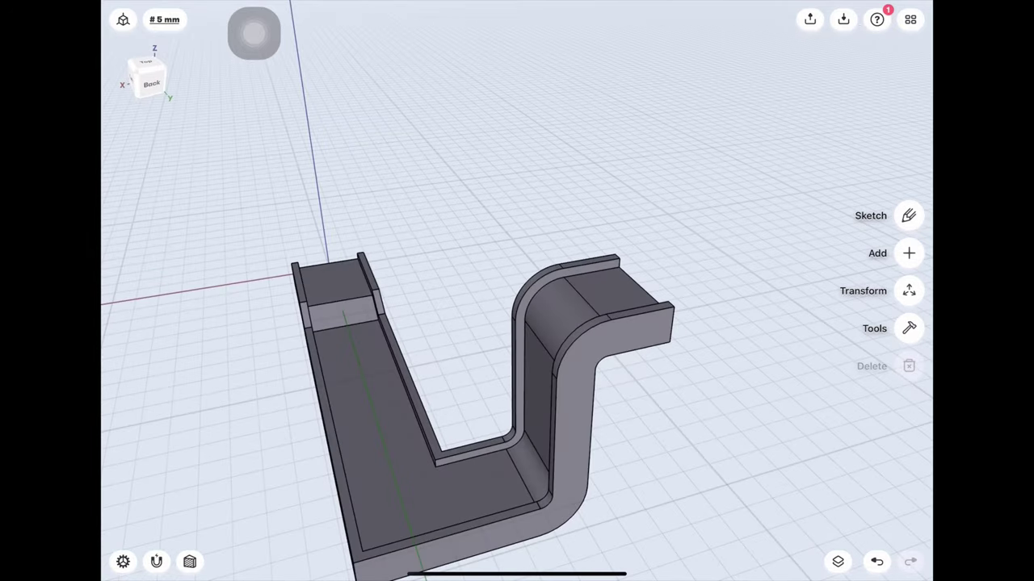
pyautogui.moveTo(566, 323); pyautogui.dragTo(364, 306)
pyautogui.click(147, 76)
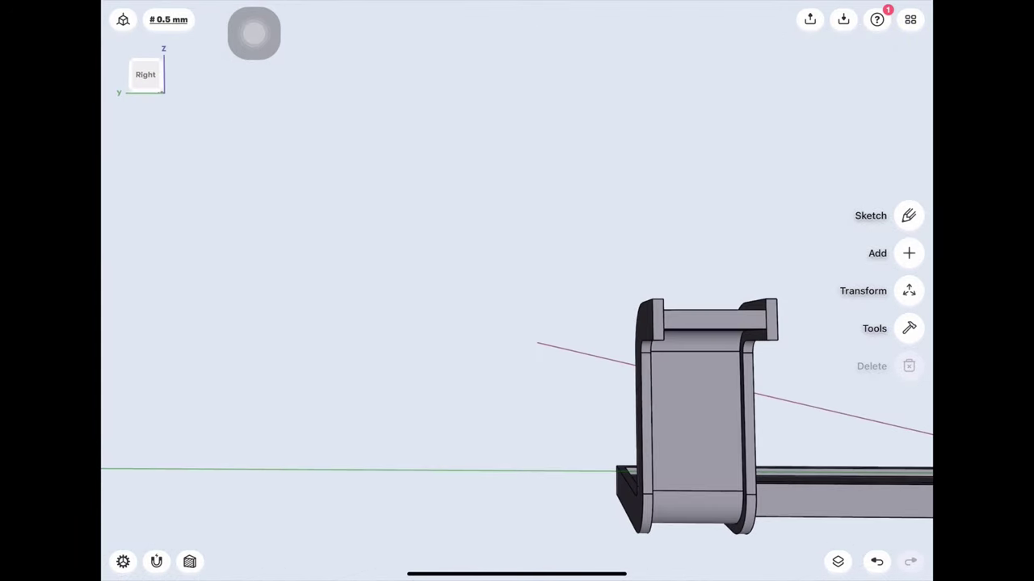
pyautogui.moveTo(517, 242)
pyautogui.mouseDown()
pyautogui.moveTo(517, 323)
pyautogui.moveTo(404, 404)
pyautogui.mouseUp()
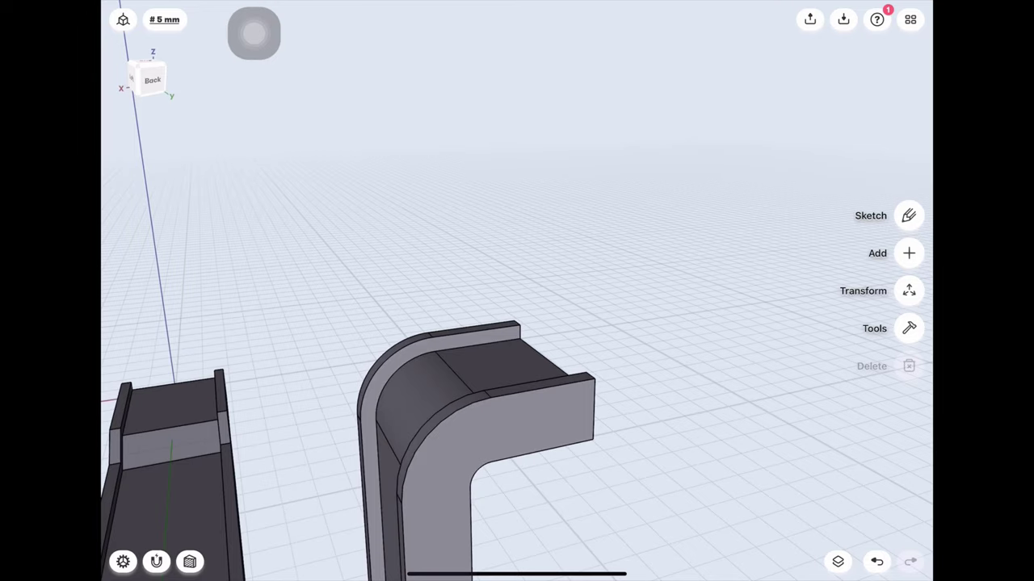
pyautogui.moveTo(517, 323); pyautogui.dragTo(420, 291)
pyautogui.scroll(-3, 517, 323)
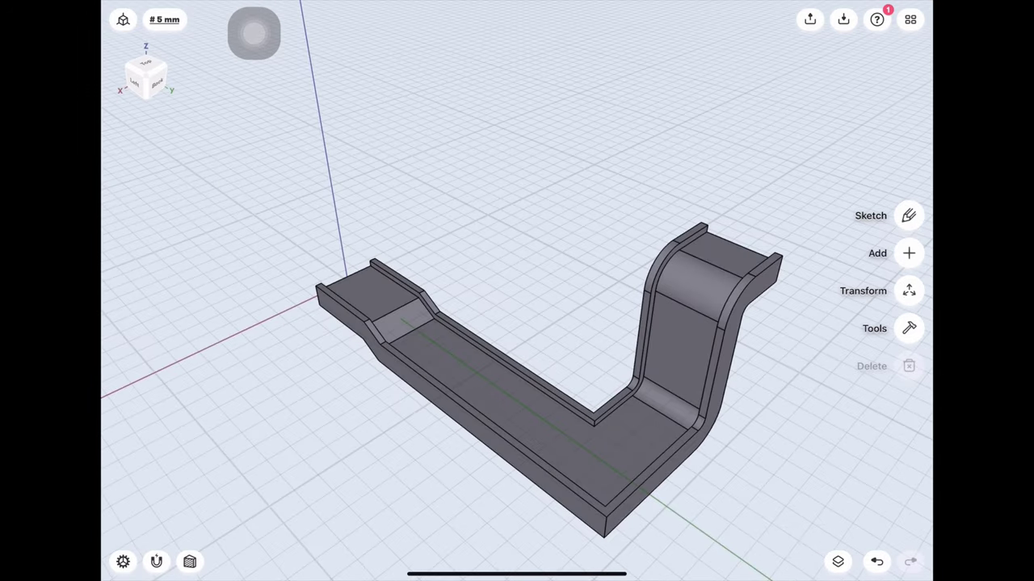
pyautogui.click(873, 328)
pyautogui.click(872, 215)
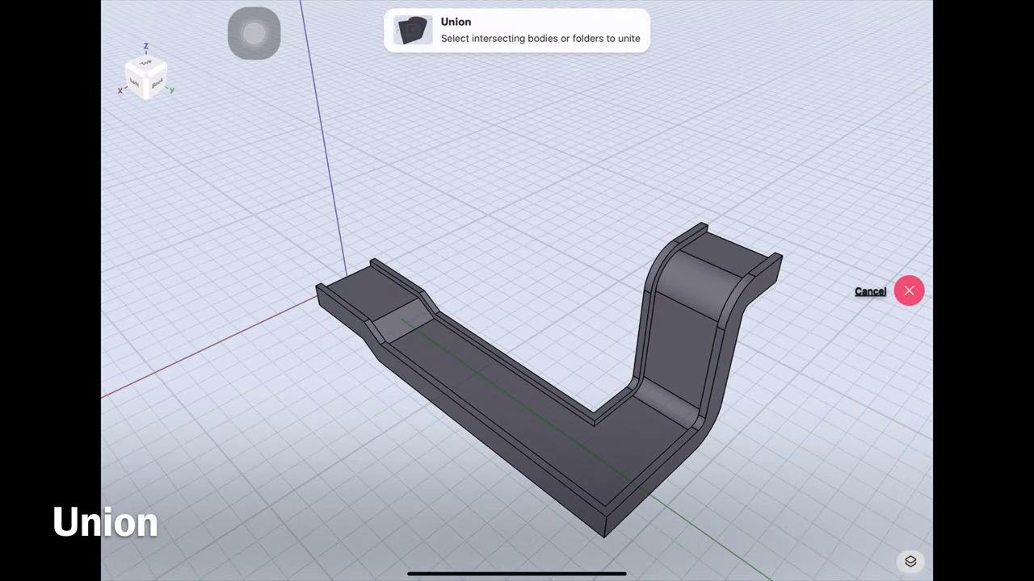
# Step: Unite the bent plate and both side walls into one solid
pyautogui.click(517, 379)
pyautogui.click(687, 339)
pyautogui.click(565, 468)
pyautogui.click(909, 270)
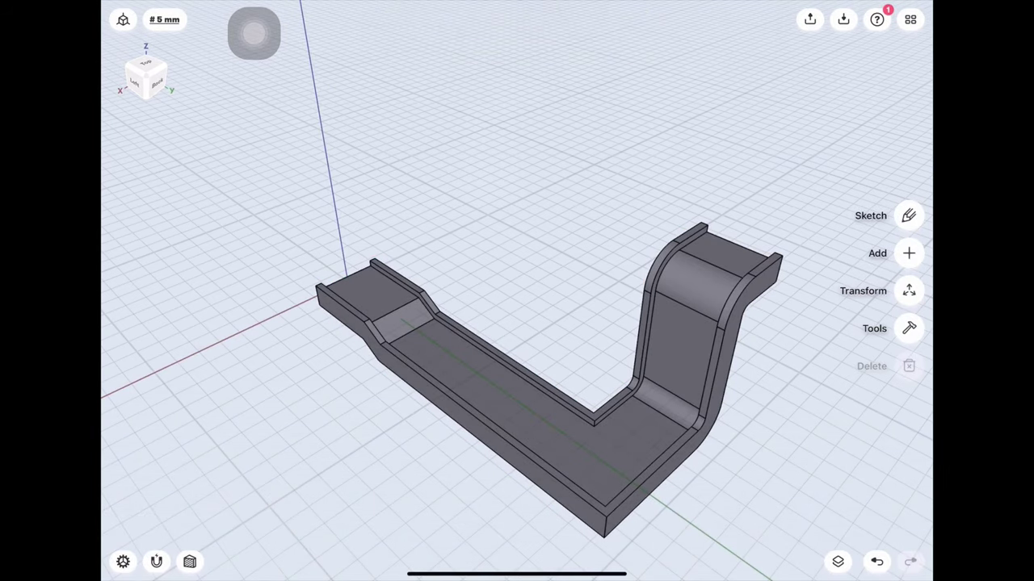
pyautogui.moveTo(516, 322)
pyautogui.mouseDown()
pyautogui.moveTo(291, 331)
pyautogui.moveTo(477, 327)
pyautogui.moveTo(364, 339)
pyautogui.mouseUp()
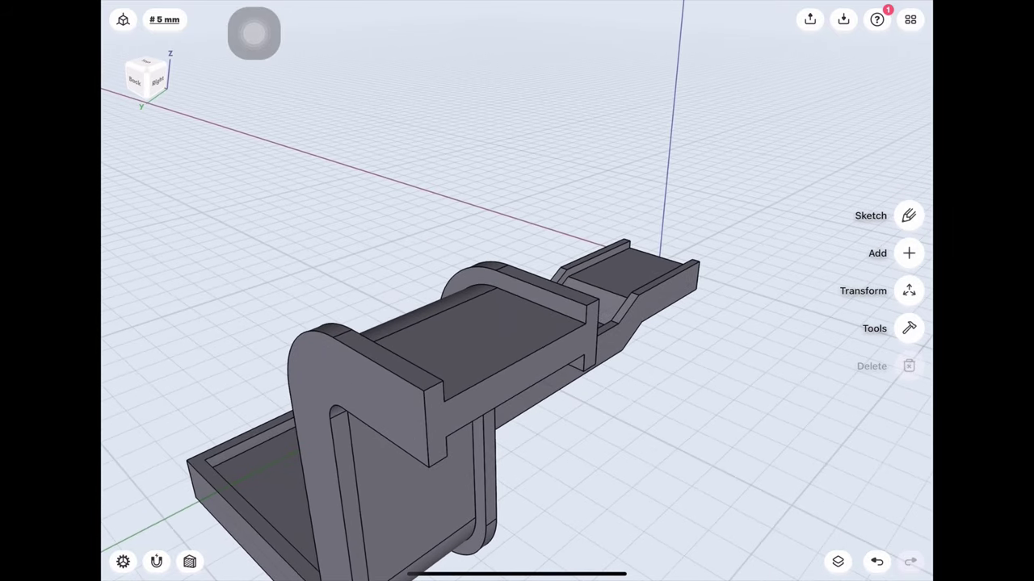
# Step: Inspect the raised end's edges and faces by selecting and clearing them
pyautogui.click(428, 385)
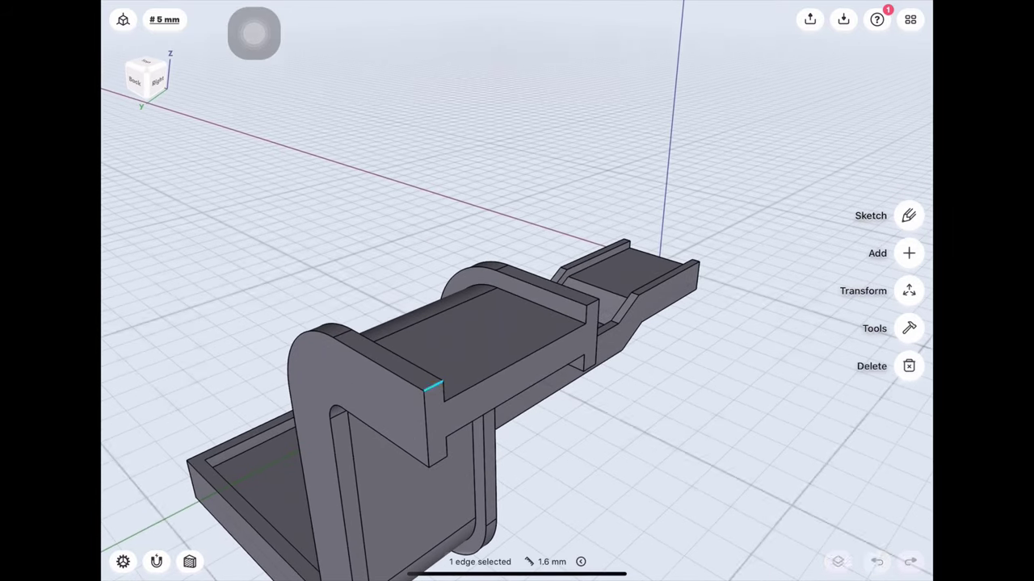
pyautogui.click(430, 383)
pyautogui.click(595, 303)
pyautogui.click(595, 303)
pyautogui.click(426, 427)
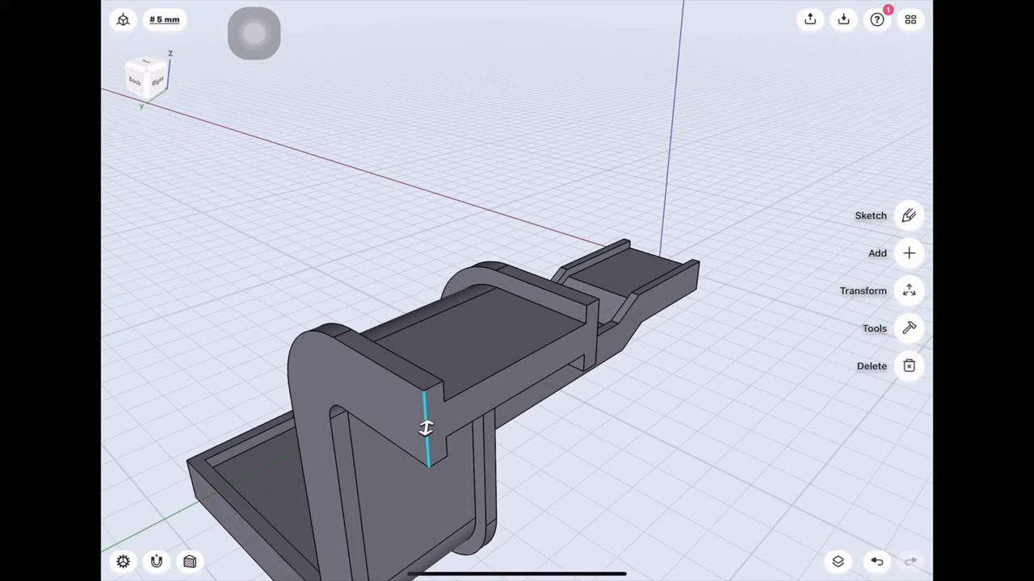
pyautogui.click(596, 341)
pyautogui.click(877, 561)
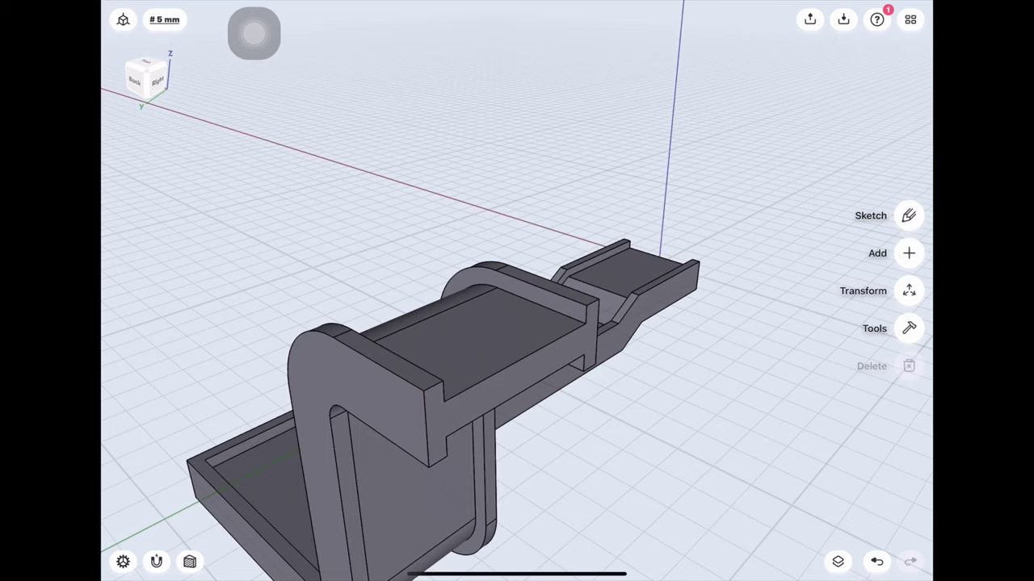
pyautogui.click(379, 357)
pyautogui.click(492, 322)
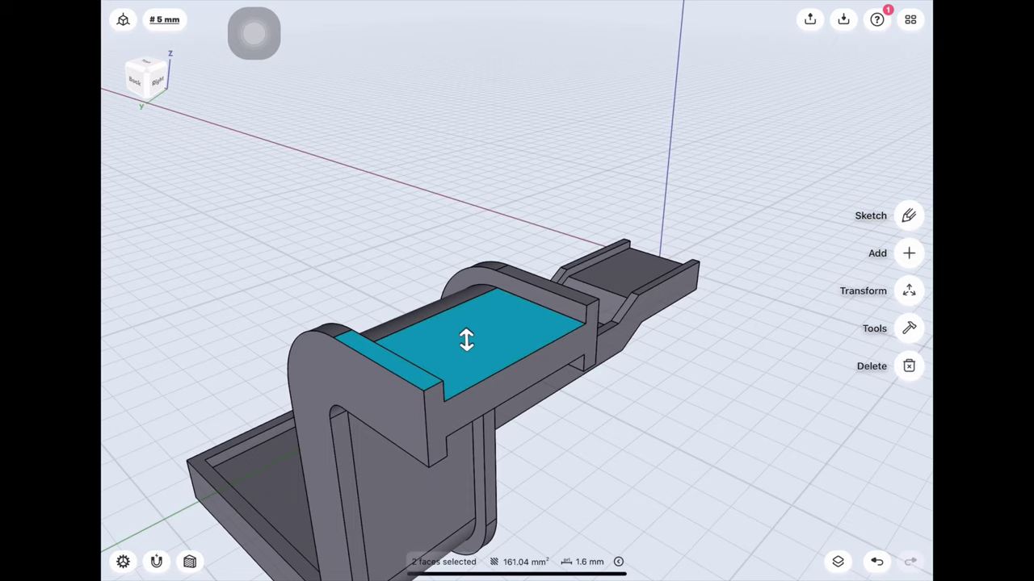
pyautogui.click(727, 161)
# Step: Orbit to a top view and start a new sketch on the Top plane
pyautogui.moveTo(565, 202); pyautogui.dragTo(404, 363)
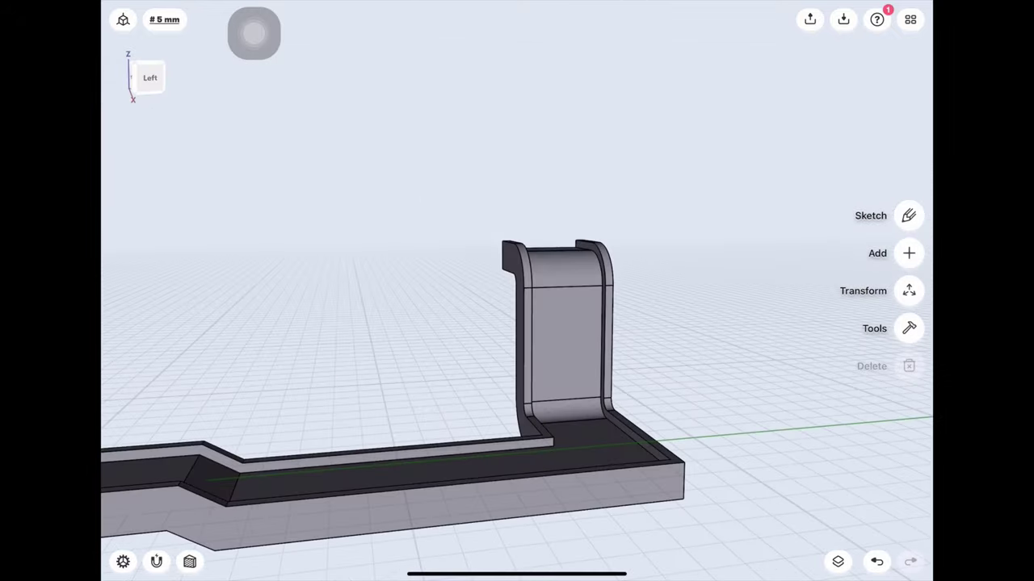
pyautogui.moveTo(516, 323)
pyautogui.mouseDown()
pyautogui.moveTo(436, 347)
pyautogui.moveTo(468, 339)
pyautogui.moveTo(420, 331)
pyautogui.mouseUp()
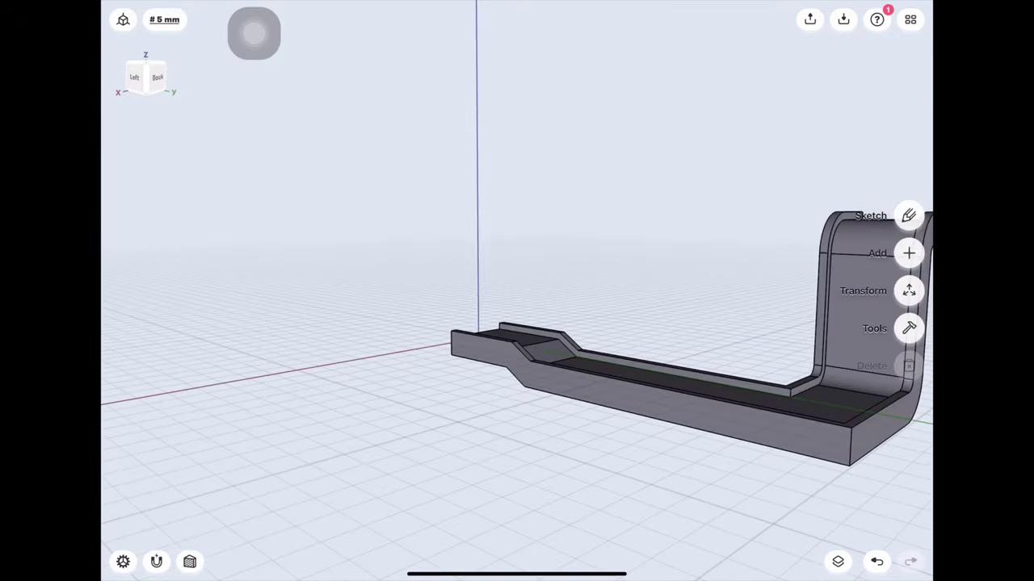
pyautogui.moveTo(517, 242)
pyautogui.mouseDown()
pyautogui.moveTo(517, 290)
pyautogui.moveTo(484, 371)
pyautogui.mouseUp()
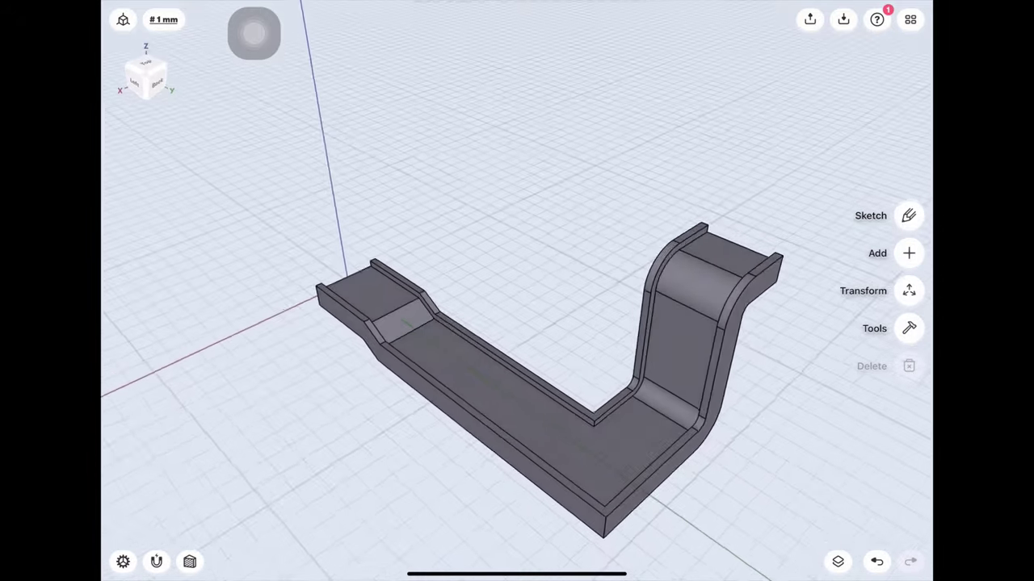
pyautogui.moveTo(517, 323)
pyautogui.mouseDown()
pyautogui.moveTo(484, 274)
pyautogui.moveTo(517, 226)
pyautogui.mouseUp()
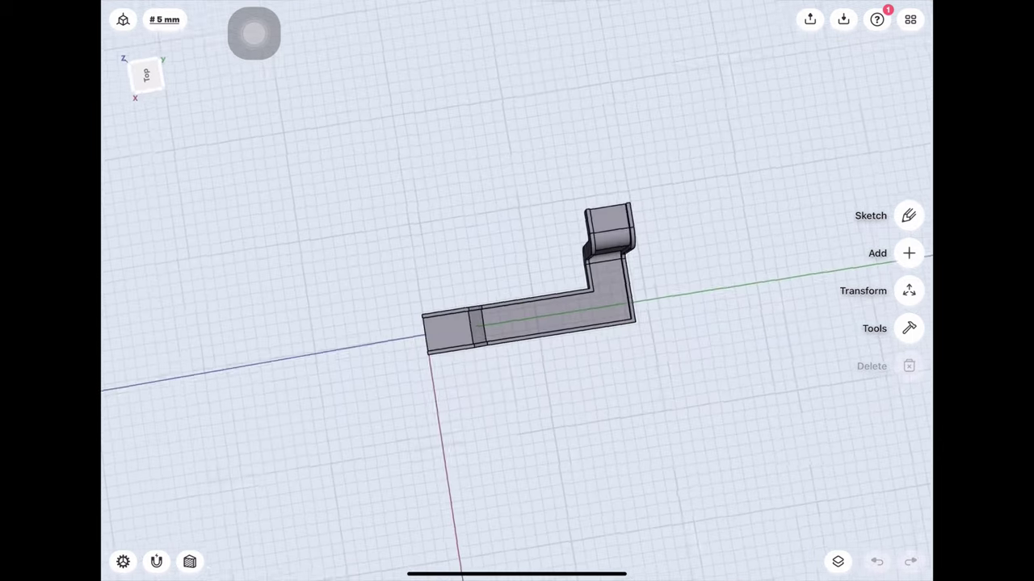
pyautogui.click(907, 216)
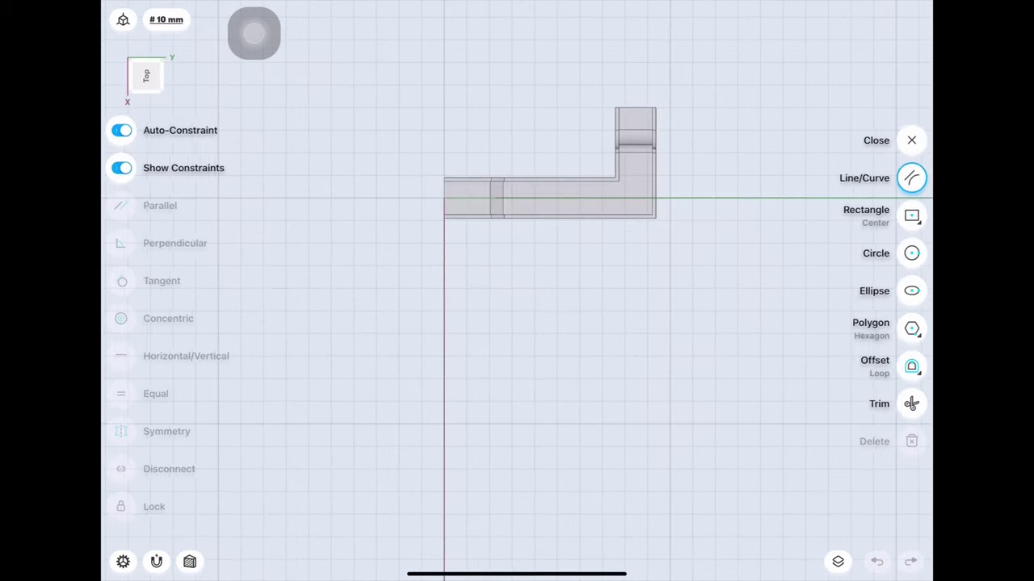
# Step: Draw a 9 mm radius circle centred on the bar's rounded end
pyautogui.scroll(2, 450, 152)
pyautogui.scroll(2, 450, 153)
pyautogui.scroll(2, 450, 153)
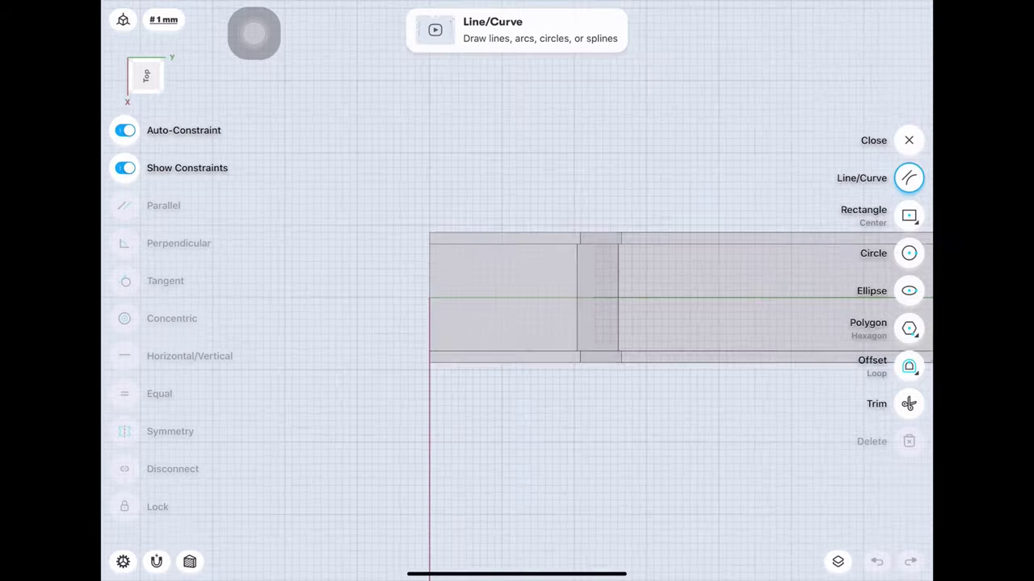
pyautogui.moveTo(517, 323); pyautogui.dragTo(561, 327)
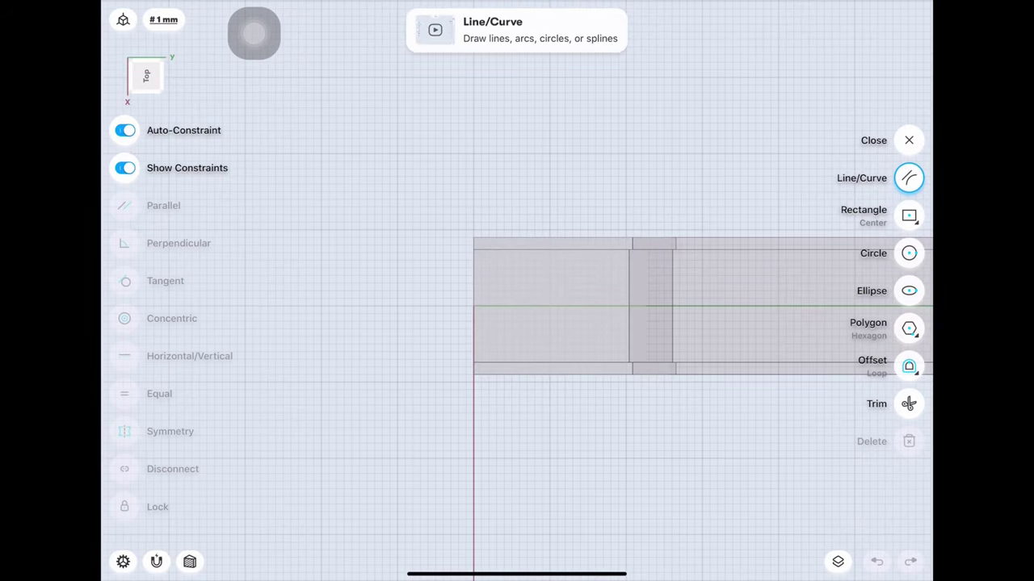
pyautogui.click(908, 253)
pyautogui.moveTo(474, 306); pyautogui.dragTo(415, 386)
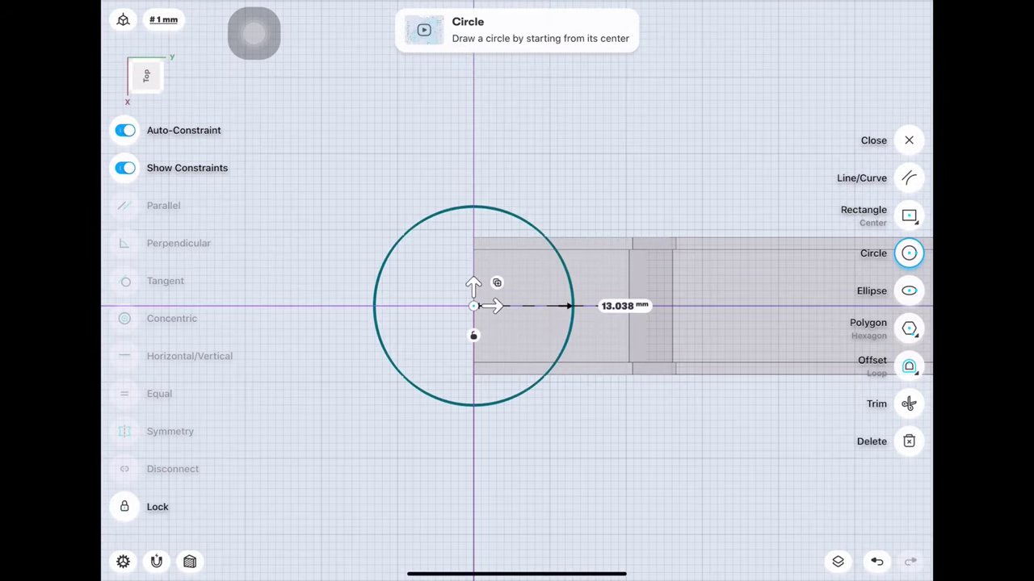
pyautogui.click(554, 416)
pyautogui.write('9')
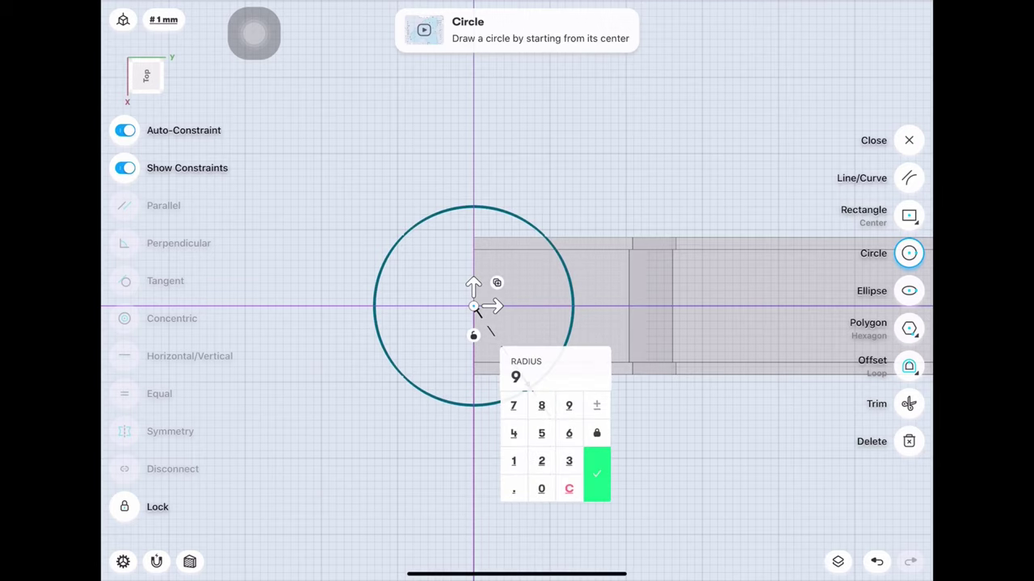
pyautogui.press('Return')
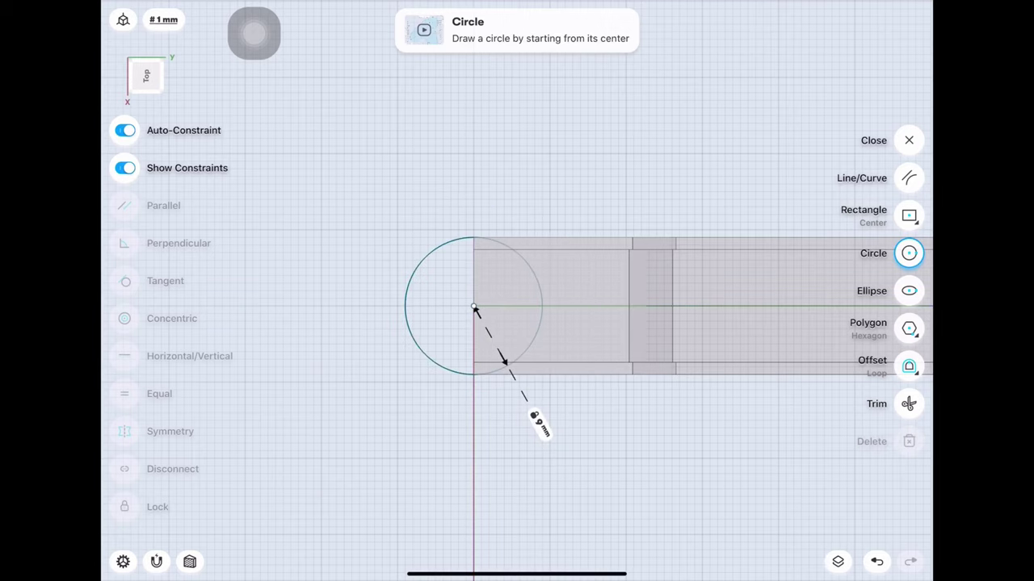
# Step: Add concentric circles of 7.3 mm and 5 mm radius at the same centre
pyautogui.moveTo(474, 306); pyautogui.dragTo(521, 306)
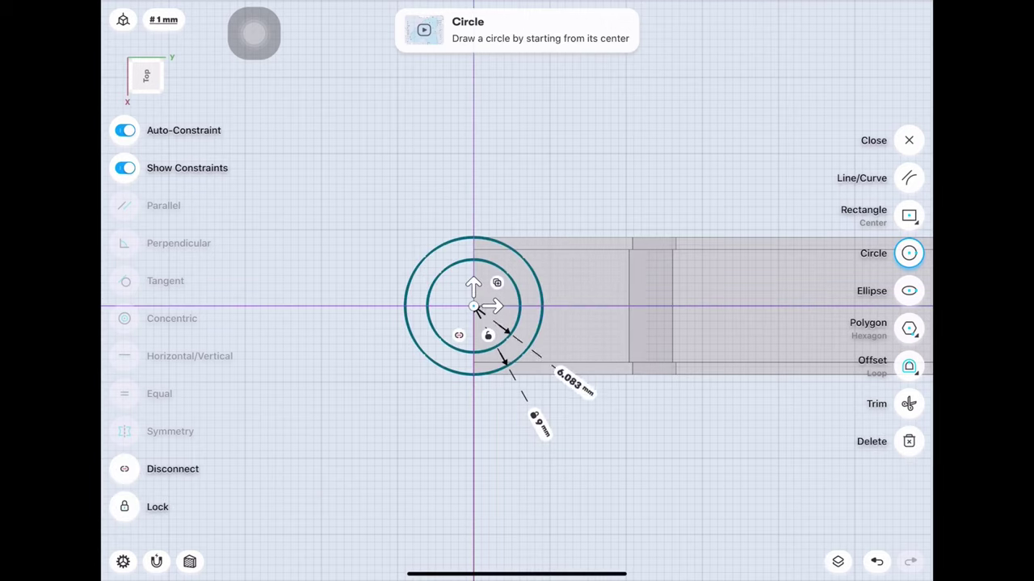
pyautogui.click(554, 369)
pyautogui.write('7.3')
pyautogui.click(616, 434)
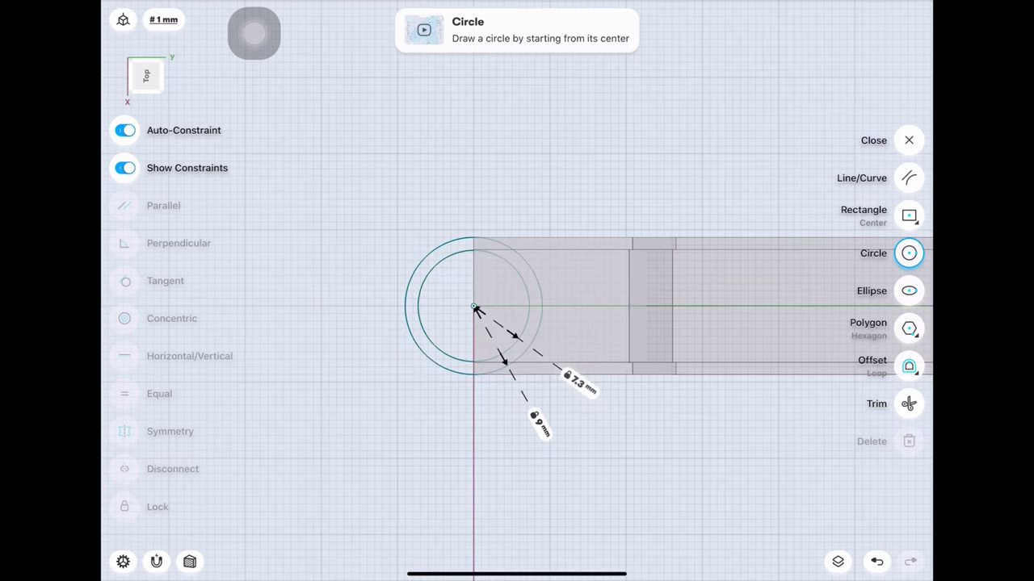
pyautogui.moveTo(474, 306); pyautogui.dragTo(549, 306)
pyautogui.click(606, 306)
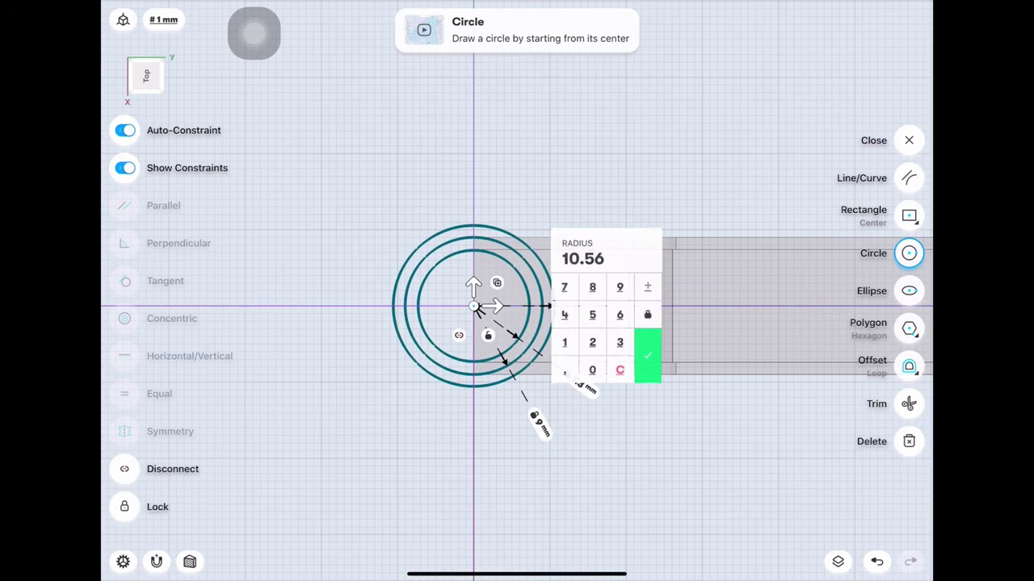
pyautogui.write('5')
pyautogui.click(647, 356)
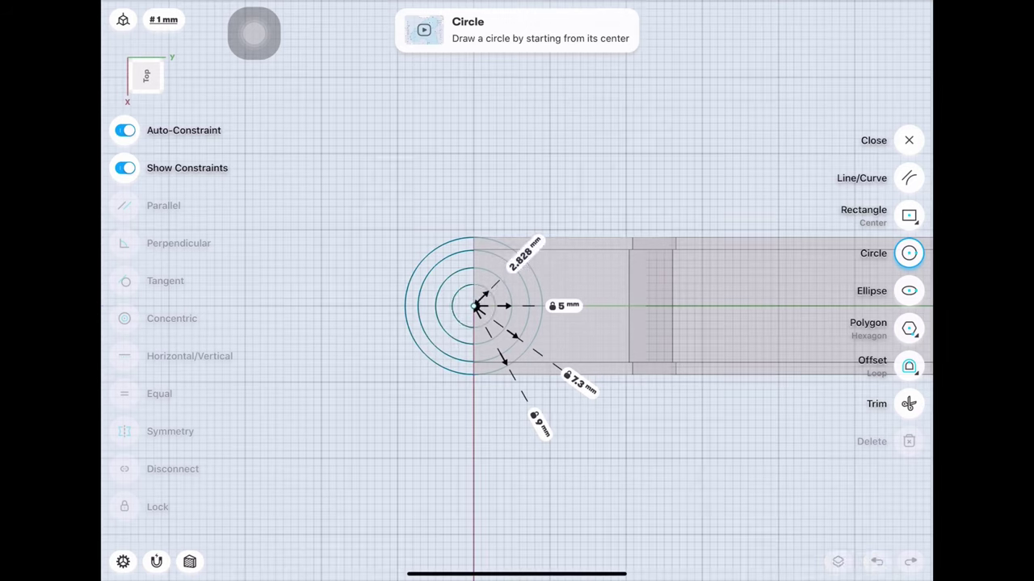
# Step: Add a fourth concentric circle of 3.2 mm radius and finish circle drawing
pyautogui.click(474, 306)
pyautogui.click(566, 260)
pyautogui.write('3.')
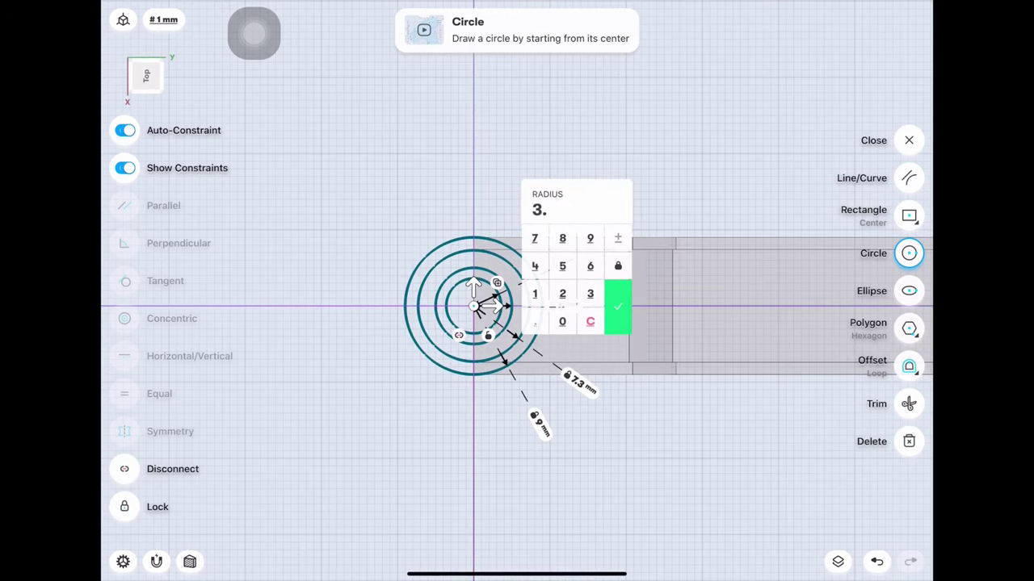
pyautogui.click(562, 293)
pyautogui.click(618, 307)
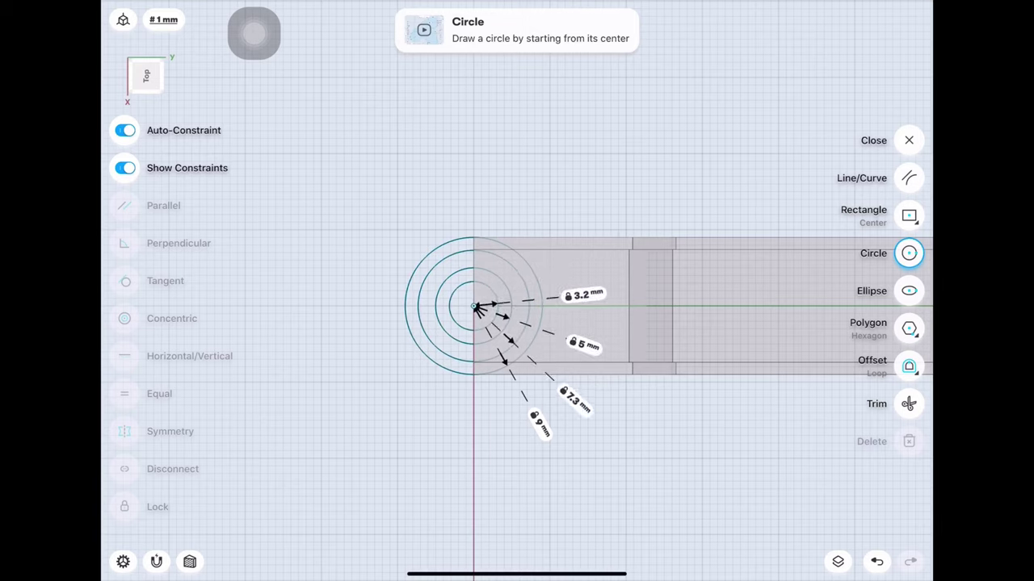
pyautogui.click(909, 178)
# Step: Close the sketch and push the four semicircle regions up into the arm end
pyautogui.click(909, 140)
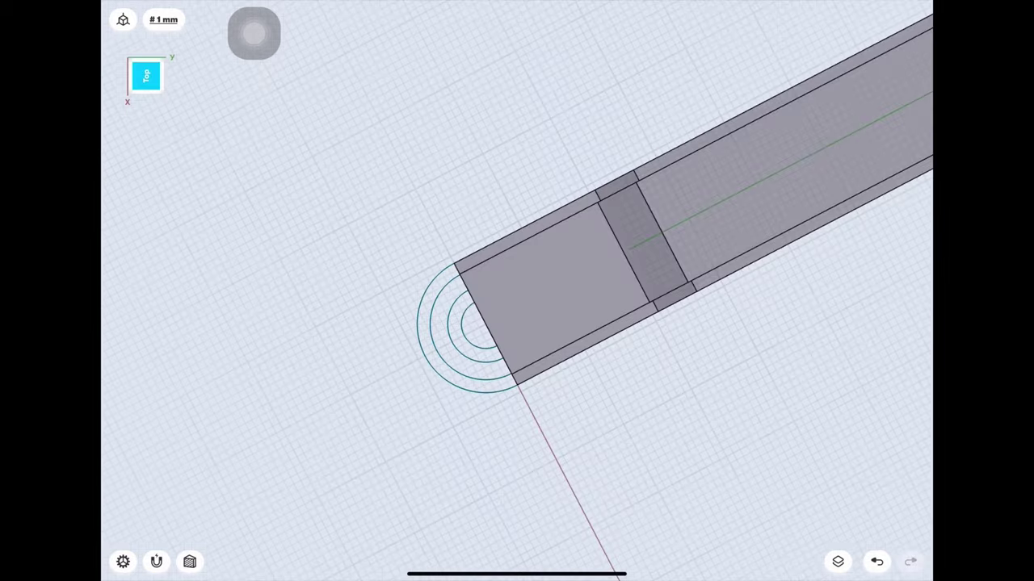
pyautogui.moveTo(565, 363); pyautogui.dragTo(388, 339)
pyautogui.scroll(3, 387, 379)
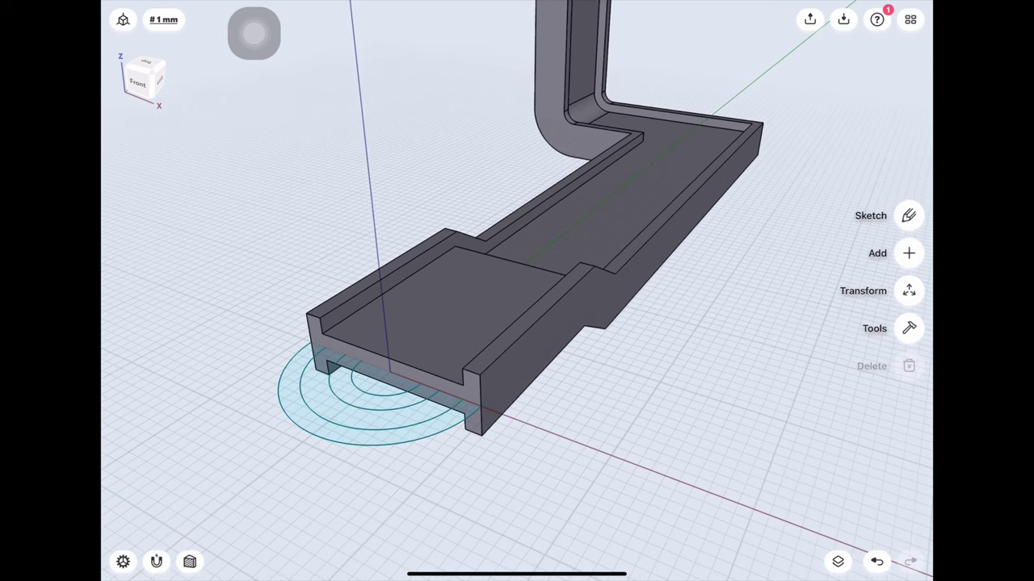
pyautogui.click(374, 385)
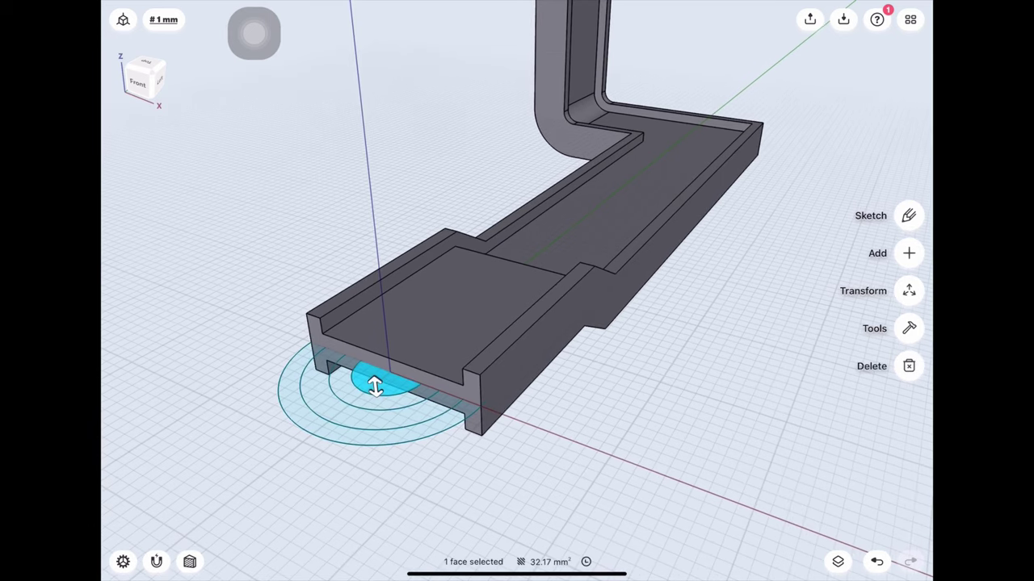
pyautogui.click(357, 392)
pyautogui.click(348, 411)
pyautogui.click(352, 428)
pyautogui.moveTo(352, 428); pyautogui.dragTo(338, 331)
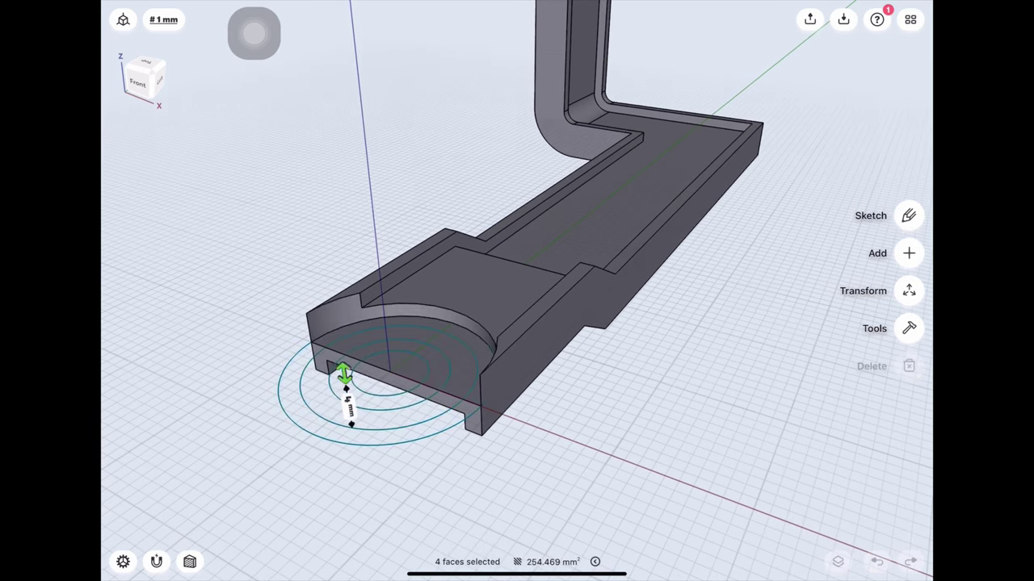
# Step: Extend the cut faces down 15 mm, then open the Items list of bodies and sketches
pyautogui.click(406, 364)
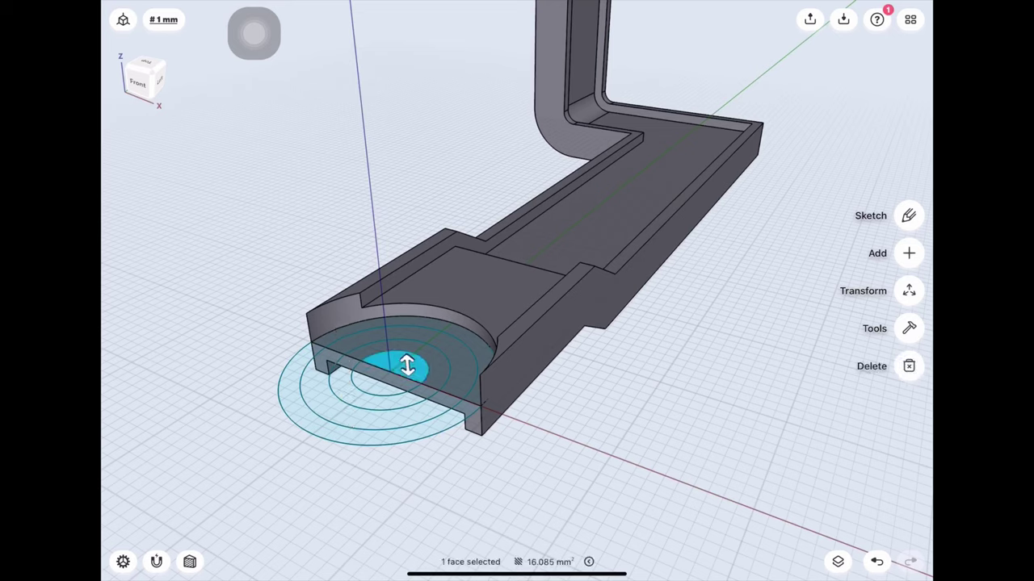
pyautogui.click(427, 350)
pyautogui.click(447, 344)
pyautogui.click(470, 331)
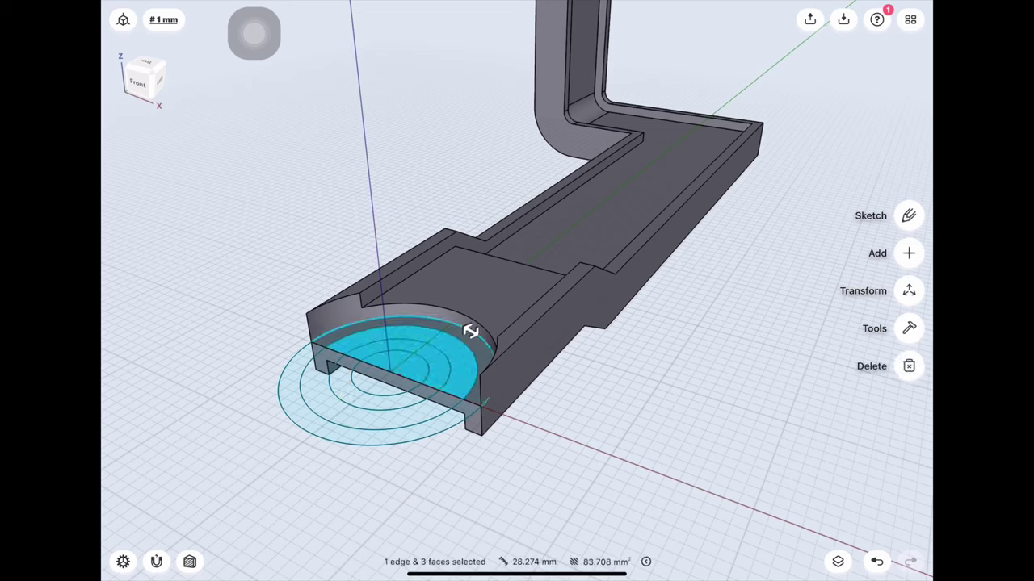
pyautogui.click(470, 331)
pyautogui.moveTo(468, 339); pyautogui.dragTo(473, 458)
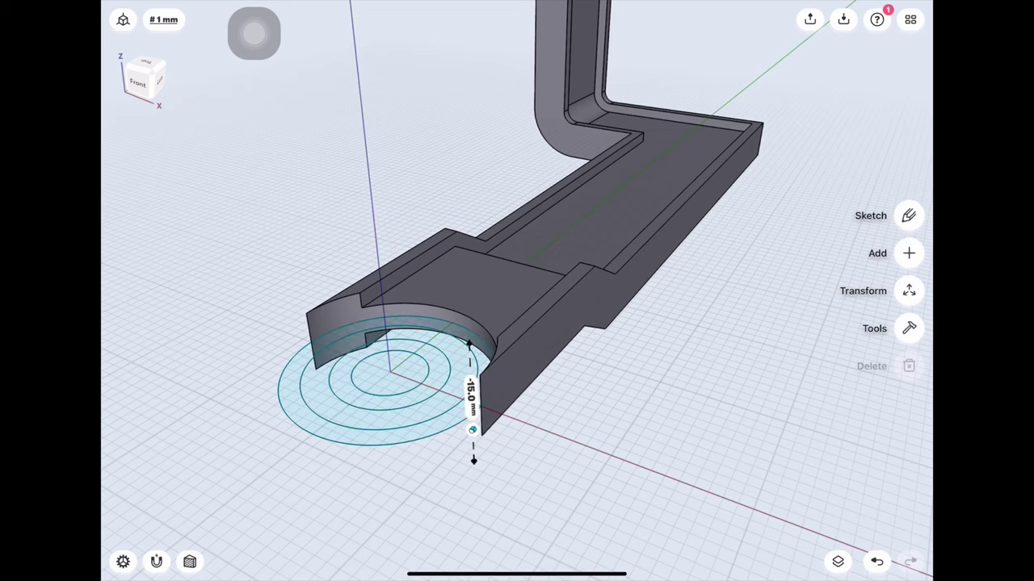
pyautogui.moveTo(613, 452)
pyautogui.mouseDown()
pyautogui.moveTo(516, 452)
pyautogui.moveTo(597, 453)
pyautogui.mouseUp()
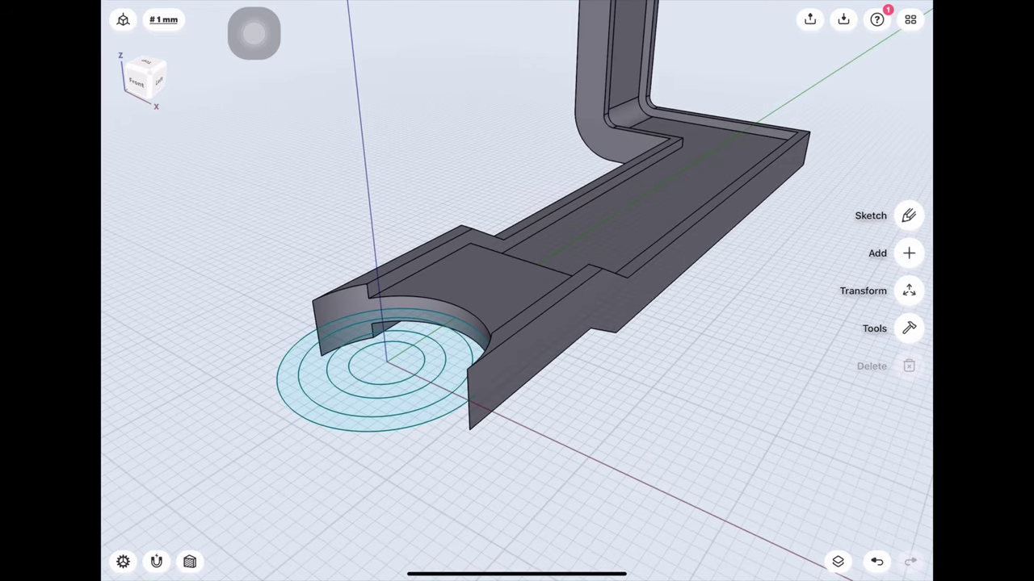
pyautogui.click(837, 561)
# Step: Hide the Body 01 Copy arm and zoom in on the concentric circles
pyautogui.click(902, 177)
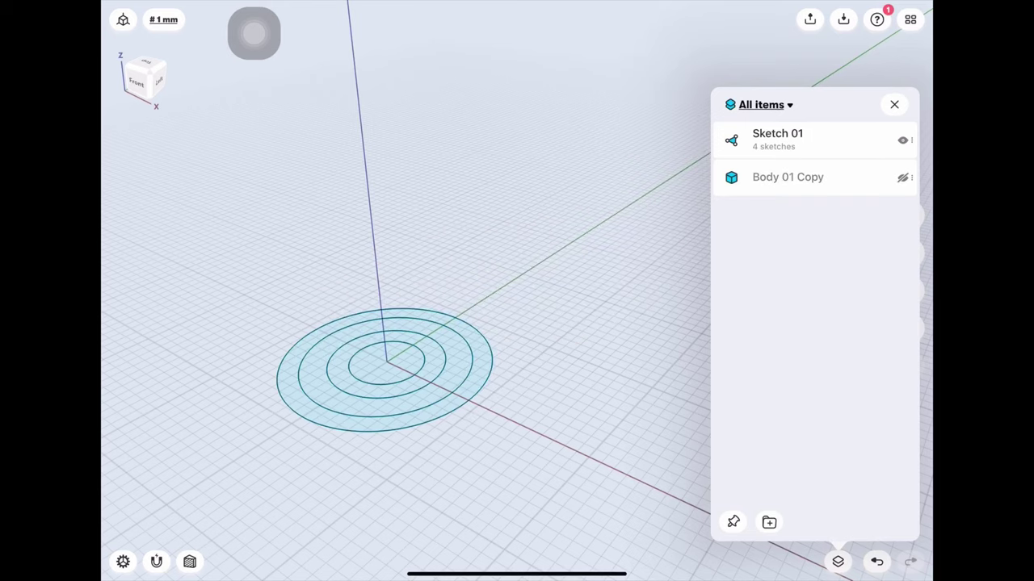
pyautogui.click(894, 104)
pyautogui.scroll(3, 388, 372)
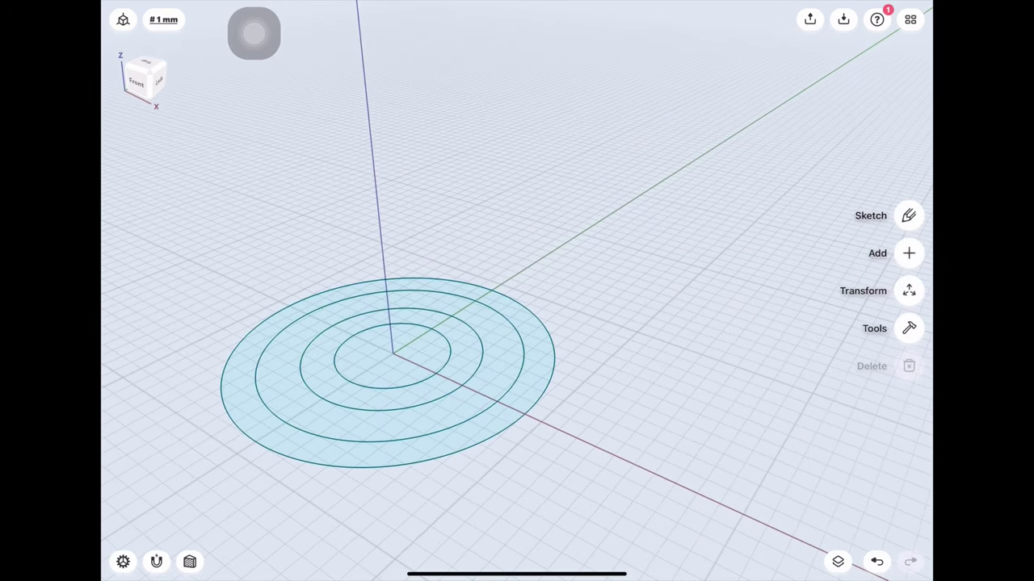
pyautogui.moveTo(387, 372)
pyautogui.mouseDown()
pyautogui.moveTo(420, 371)
pyautogui.moveTo(388, 355)
pyautogui.mouseUp()
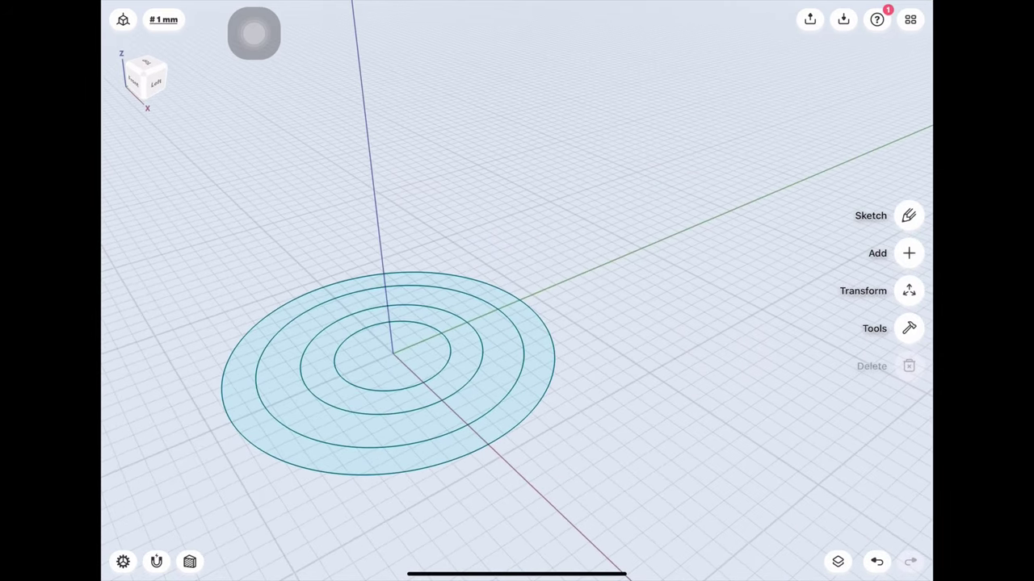
# Step: Extrude the inner ring region into a solid ring and raise its top face 5 mm
pyautogui.click(464, 348)
pyautogui.moveTo(465, 348); pyautogui.dragTo(467, 405)
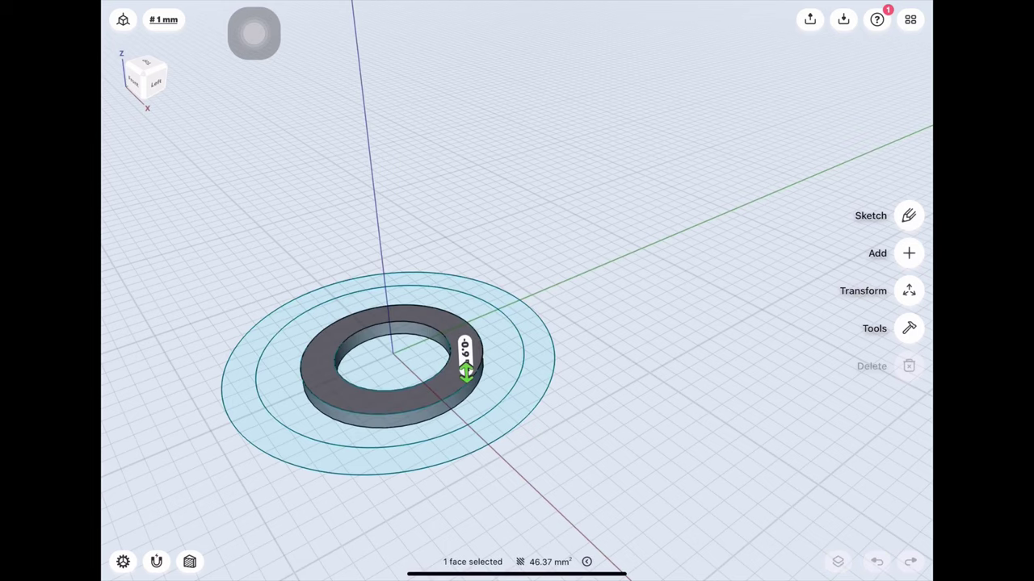
pyautogui.click(466, 372)
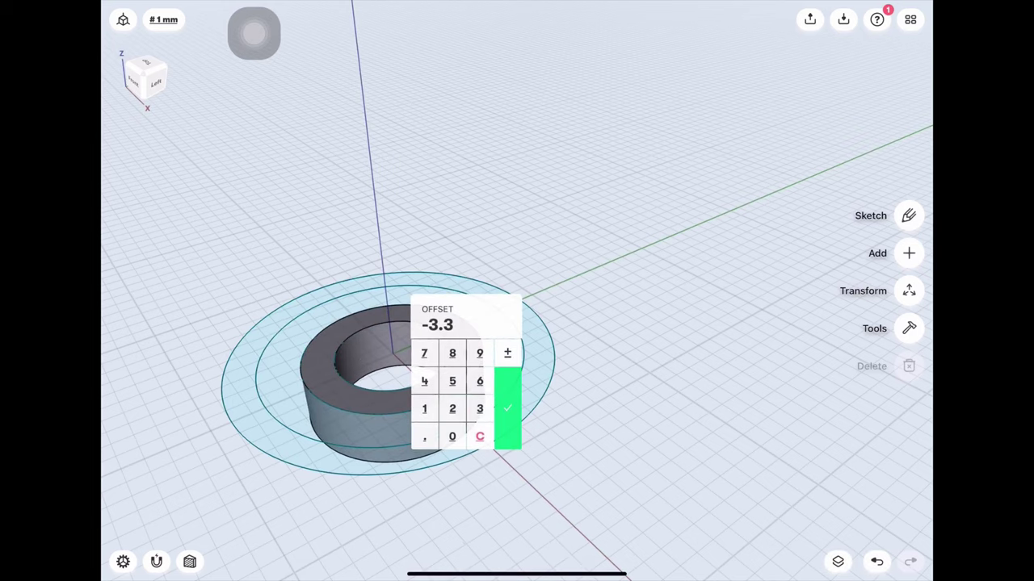
pyautogui.click(507, 407)
pyautogui.click(461, 323)
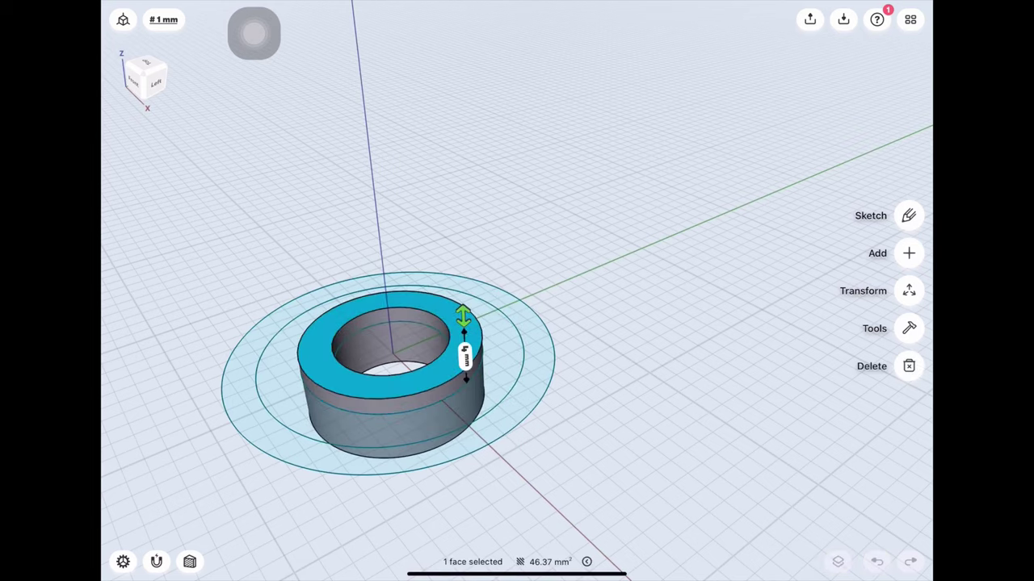
pyautogui.moveTo(461, 315); pyautogui.dragTo(461, 285)
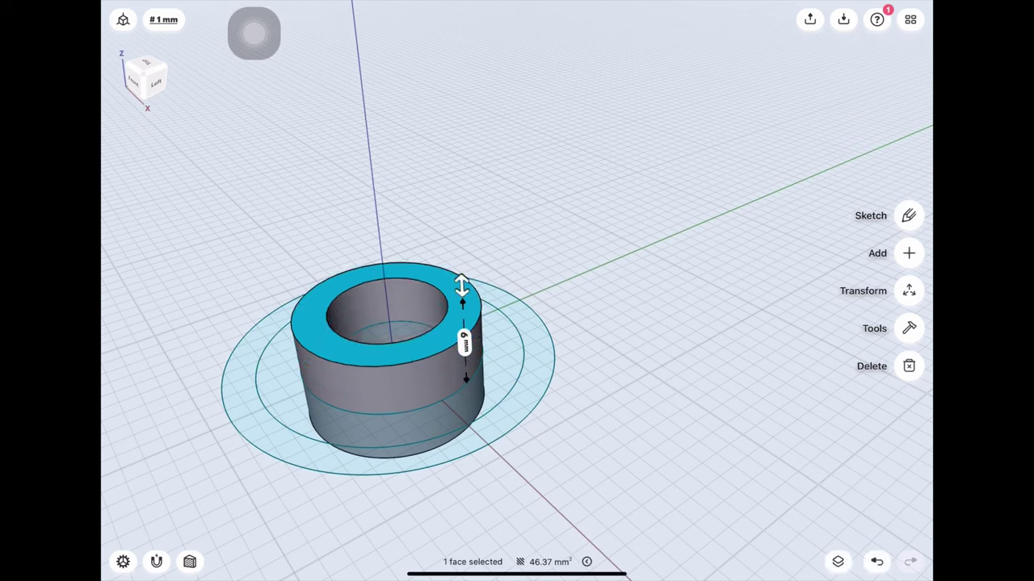
pyautogui.click(613, 452)
# Step: Extrude the next outer ring region into a flange around the inner ring
pyautogui.click(505, 376)
pyautogui.moveTo(501, 360); pyautogui.dragTo(499, 362)
pyautogui.click(500, 360)
pyautogui.click(542, 402)
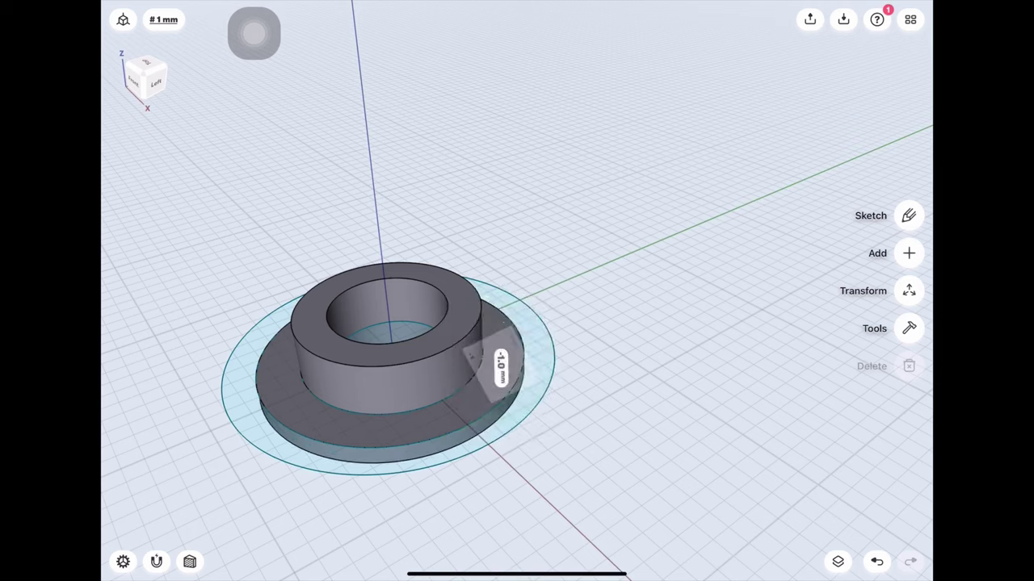
pyautogui.click(500, 356)
pyautogui.click(646, 453)
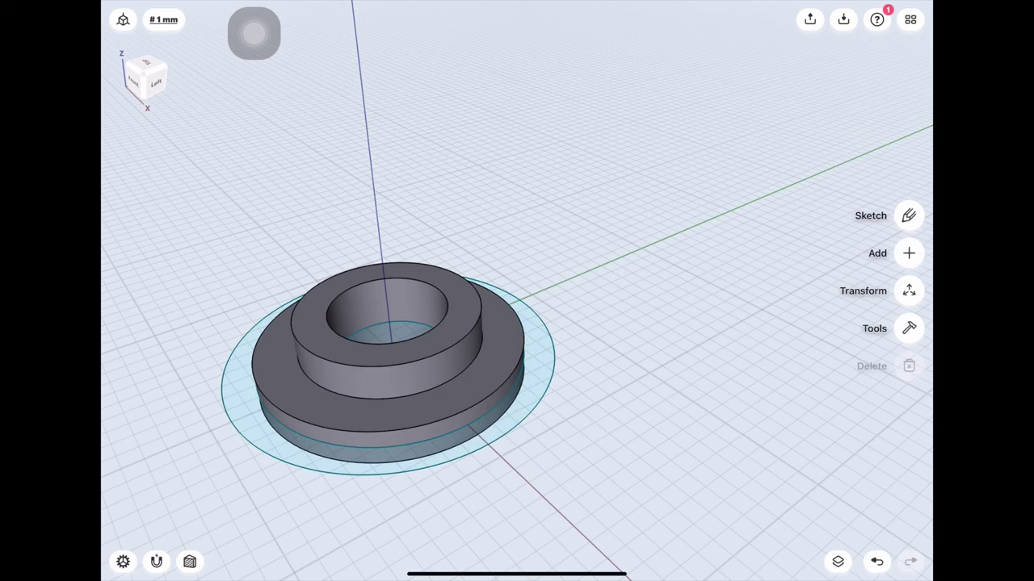
# Step: Extrude the outermost ring region into a thicker base
pyautogui.click(533, 387)
pyautogui.moveTo(541, 380); pyautogui.dragTo(540, 414)
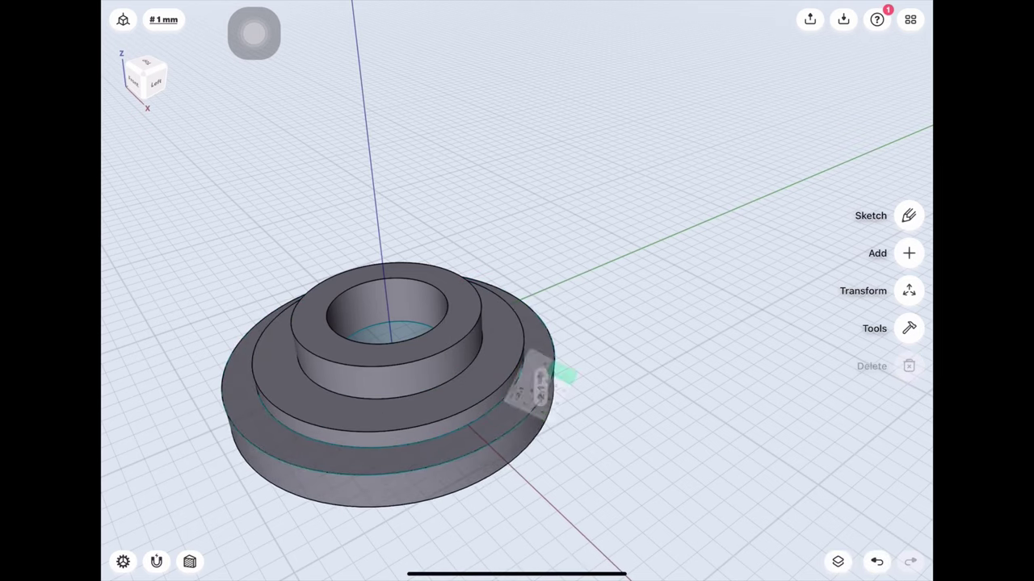
pyautogui.click(540, 384)
pyautogui.click(582, 423)
# Step: Raise the outer base's top face 6 mm into a walled rim
pyautogui.click(525, 380)
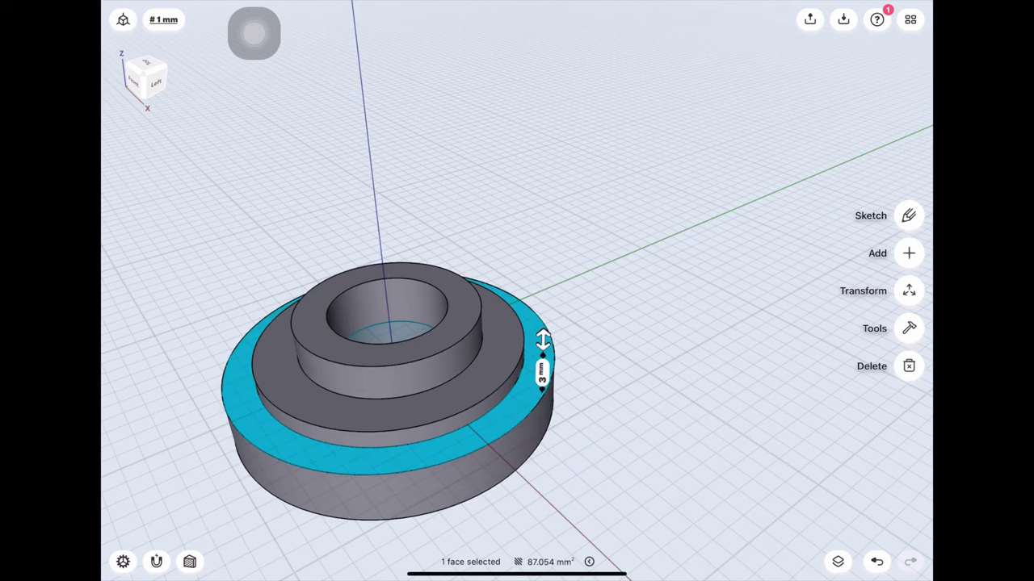
pyautogui.moveTo(541, 346); pyautogui.dragTo(543, 292)
pyautogui.click(541, 352)
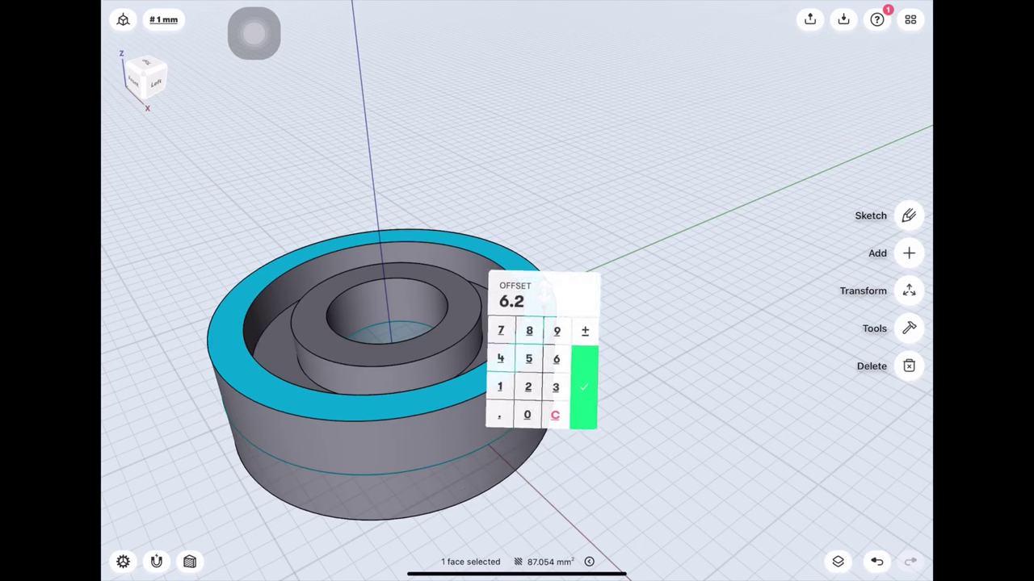
pyautogui.click(557, 387)
pyautogui.click(556, 359)
pyautogui.click(583, 386)
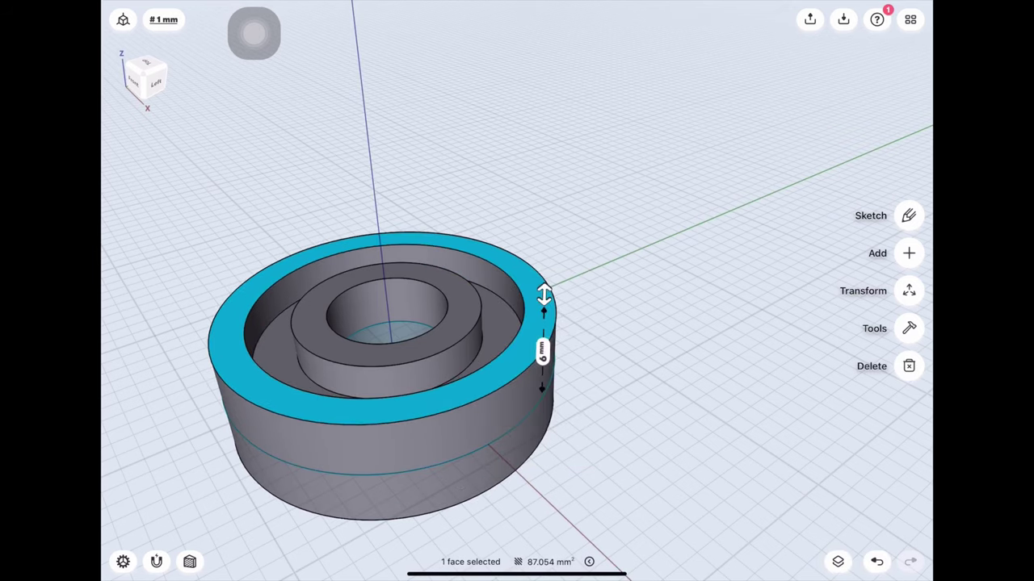
pyautogui.click(726, 452)
# Step: Check the boss's underside and unhide the Body 01 Copy arm
pyautogui.moveTo(646, 364)
pyautogui.mouseDown()
pyautogui.moveTo(638, 202)
pyautogui.moveTo(638, 363)
pyautogui.mouseUp()
pyautogui.click(837, 562)
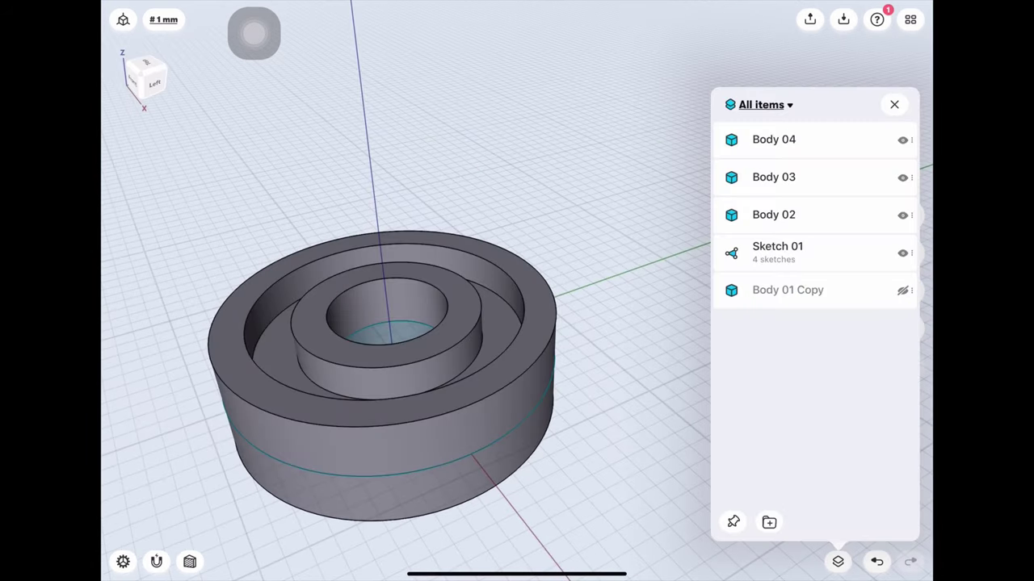
pyautogui.click(902, 290)
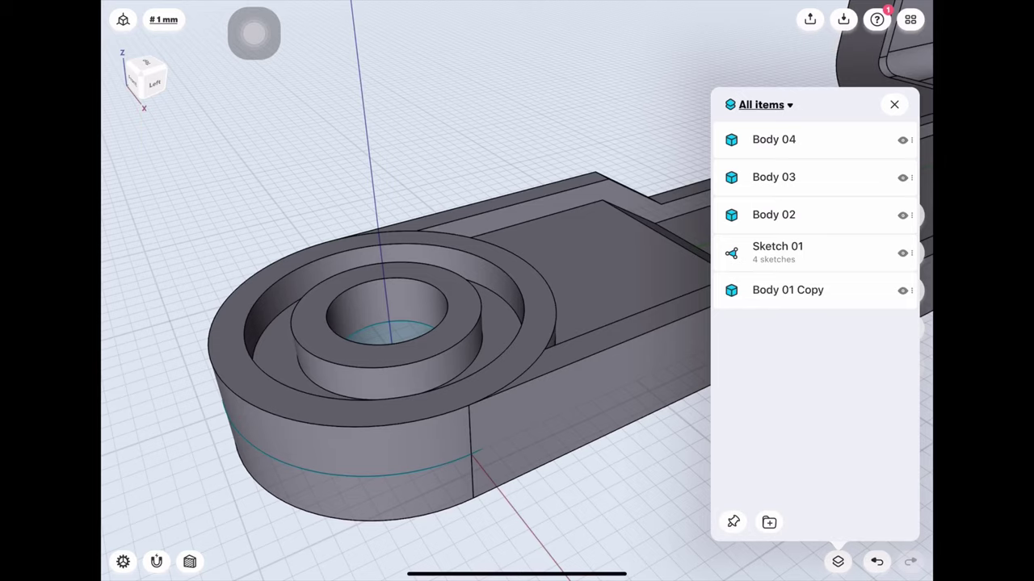
# Step: Close the items list, zoom toward the arm's end, and bring up the modelling tools for Union
pyautogui.click(838, 561)
pyautogui.moveTo(388, 339)
pyautogui.mouseDown()
pyautogui.moveTo(436, 242)
pyautogui.moveTo(396, 356)
pyautogui.mouseUp()
pyautogui.click(908, 327)
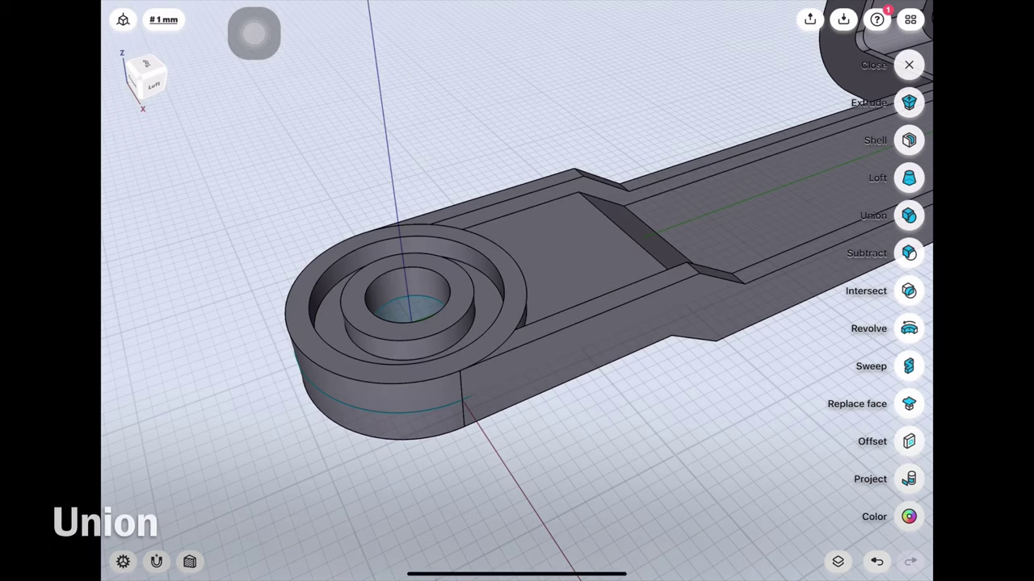
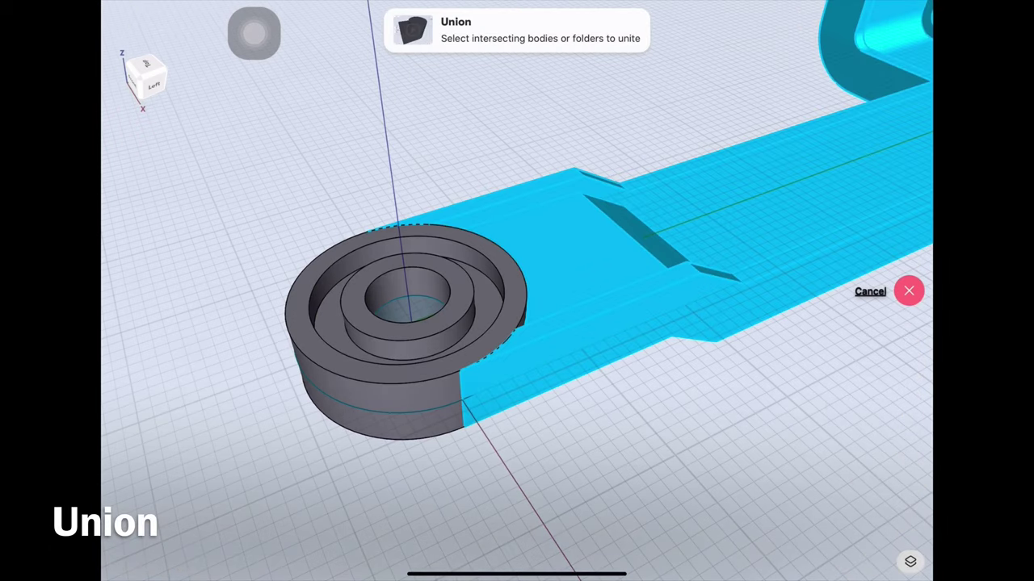
# Step: Unite the outer, middle and inner hub ring bodies, then pick the top face for a new sketch
pyautogui.click(323, 379)
pyautogui.click(331, 323)
pyautogui.click(408, 339)
pyautogui.click(908, 272)
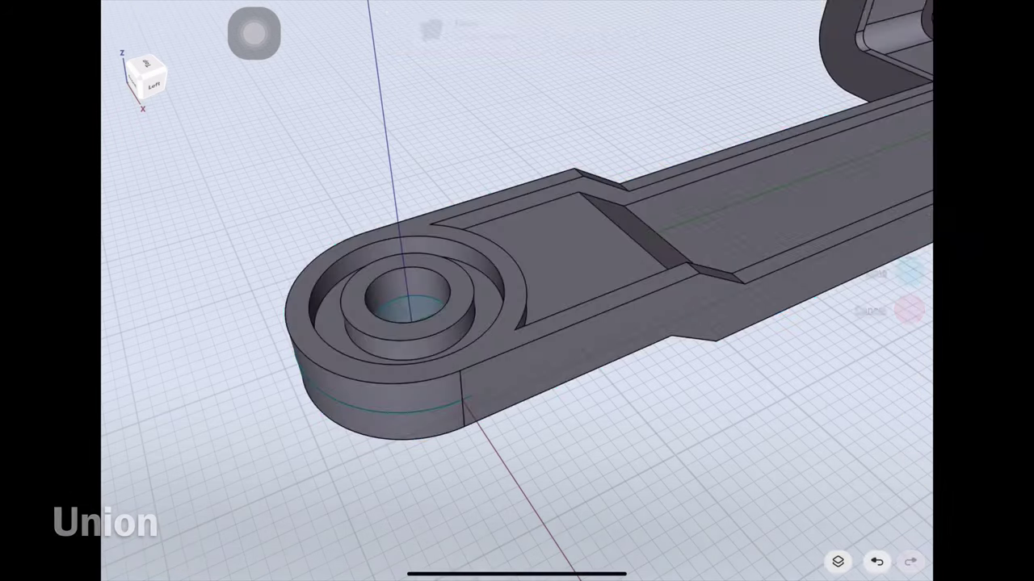
pyautogui.moveTo(565, 453); pyautogui.dragTo(614, 517)
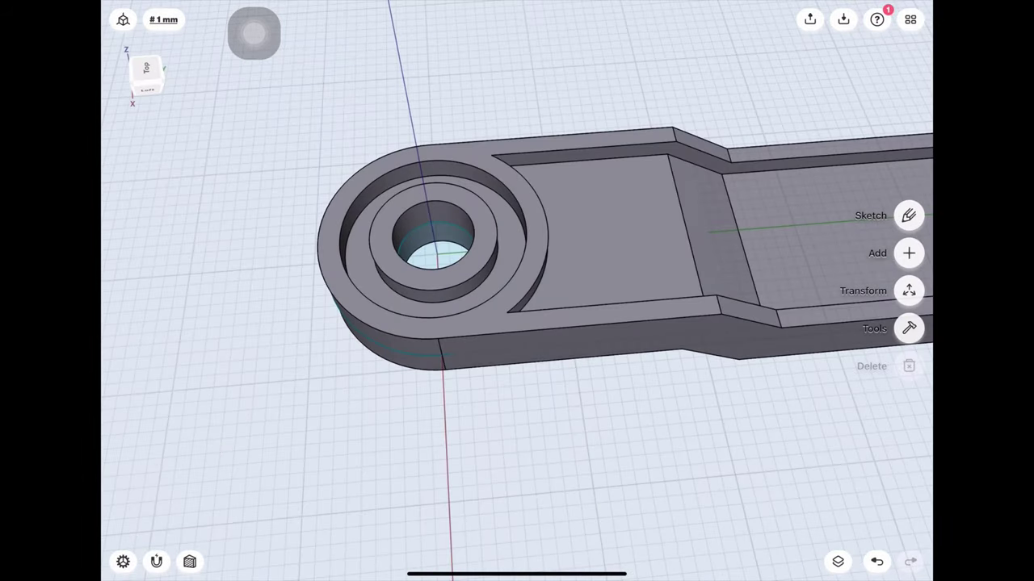
pyautogui.click(333, 266)
# Step: Sketch a centre rectangle on the hub's top face, centred on the hub hole
pyautogui.click(908, 215)
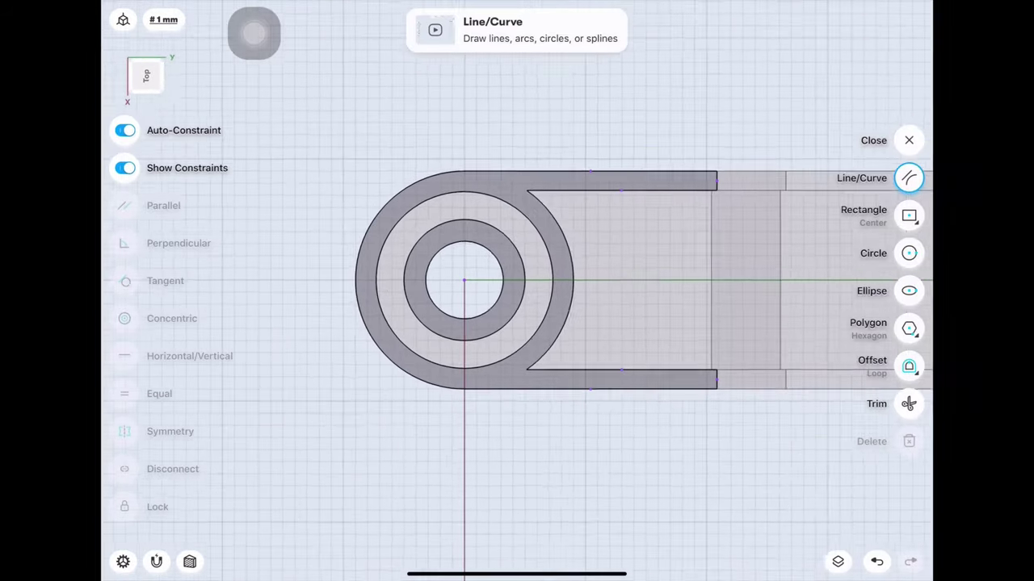
pyautogui.click(909, 215)
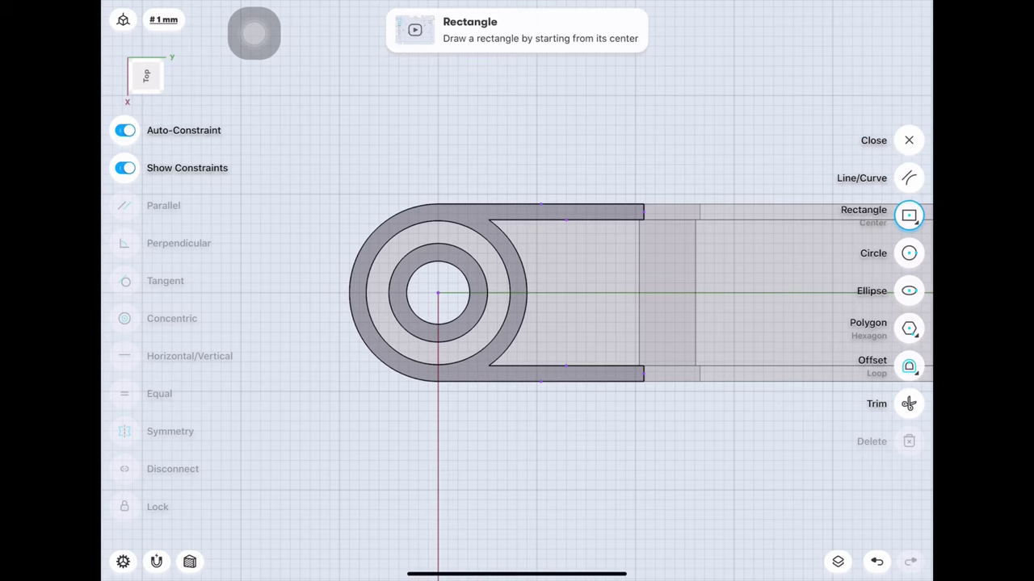
pyautogui.click(909, 215)
pyautogui.click(669, 201)
pyautogui.moveTo(438, 292); pyautogui.dragTo(566, 332)
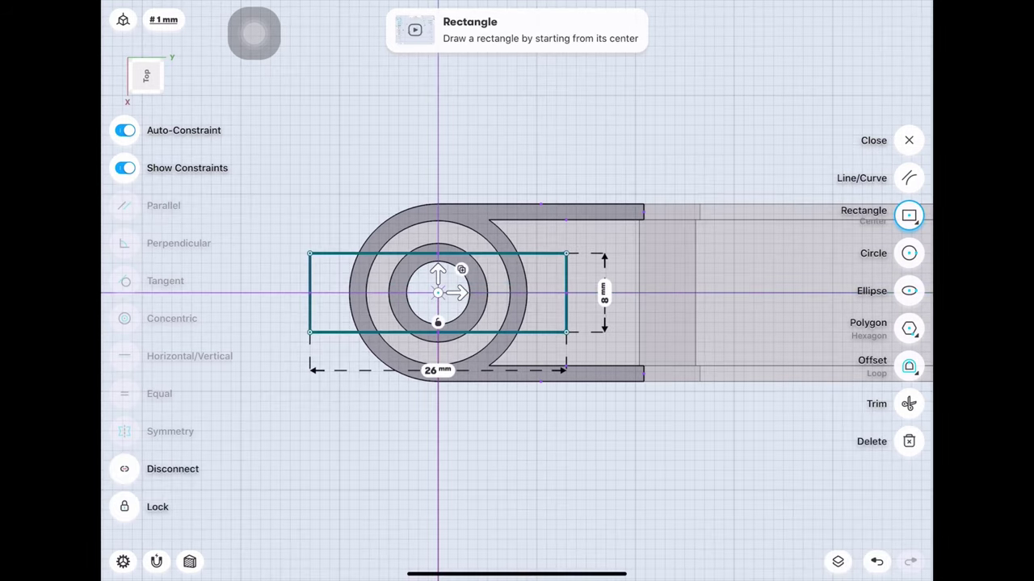
# Step: Size the rectangle to 12 × 4.2 mm and cut it down into the hub as a key slot
pyautogui.click(437, 404)
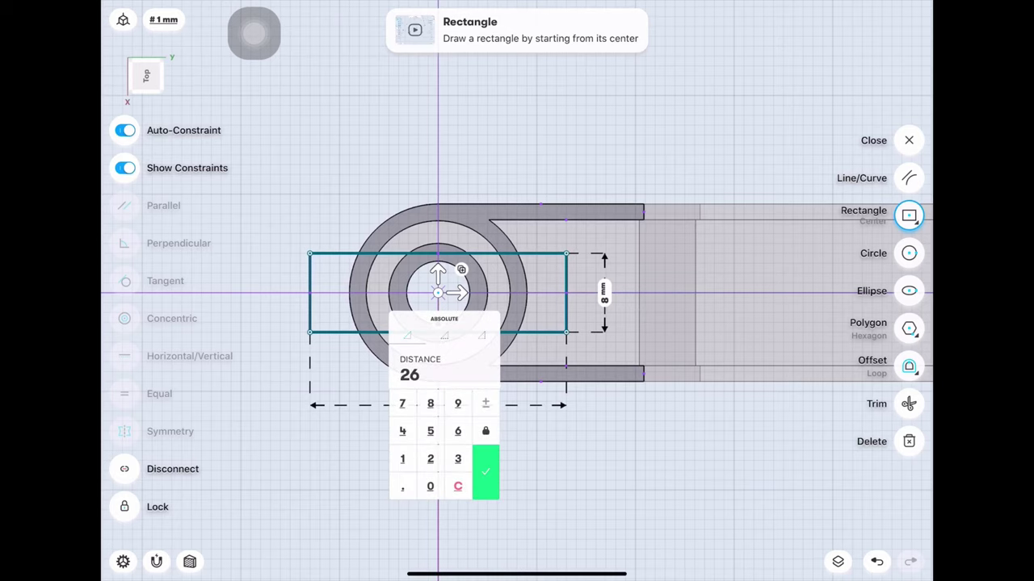
pyautogui.click(430, 458)
pyautogui.click(486, 471)
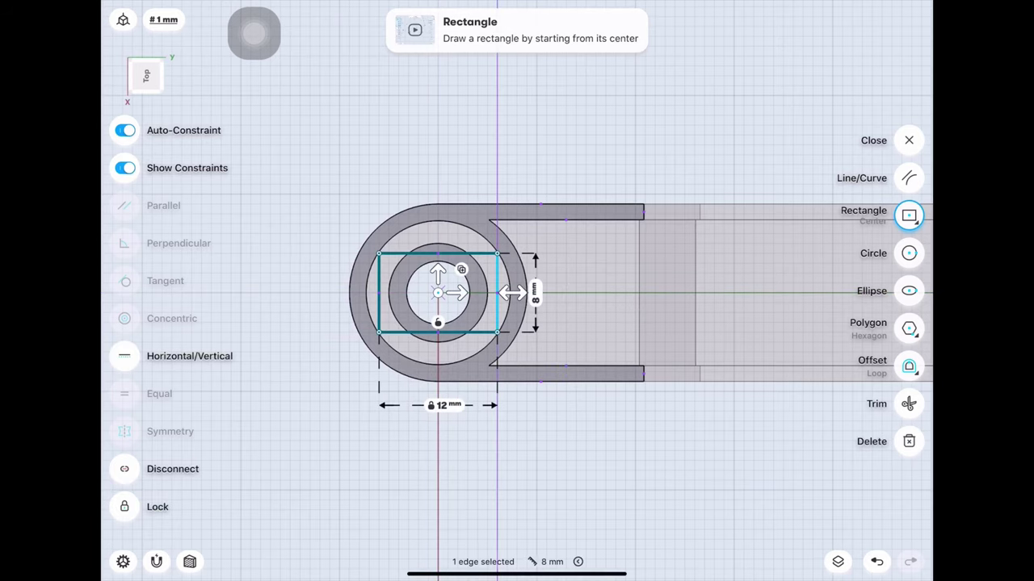
pyautogui.click(497, 292)
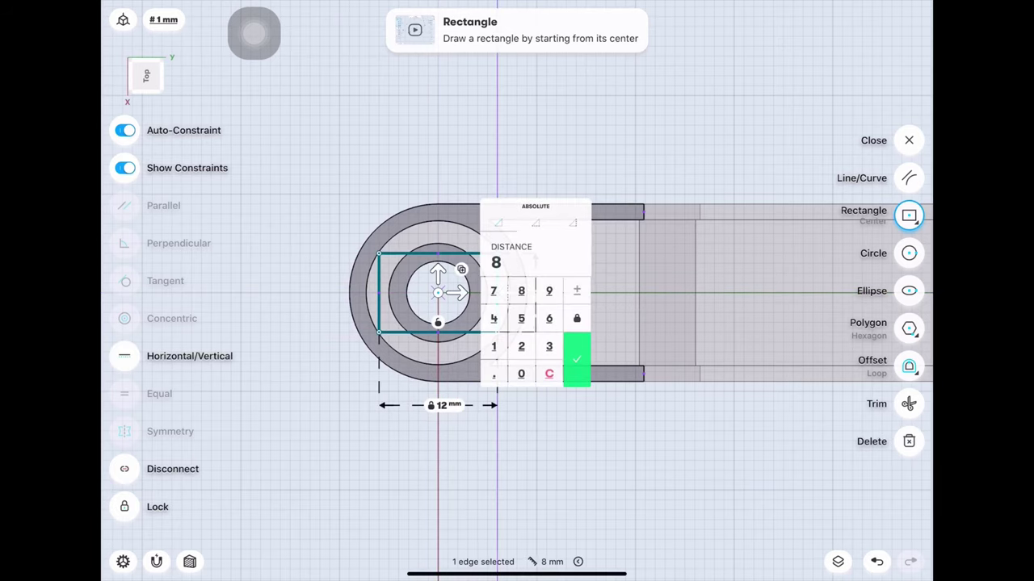
pyautogui.click(521, 345)
pyautogui.click(576, 359)
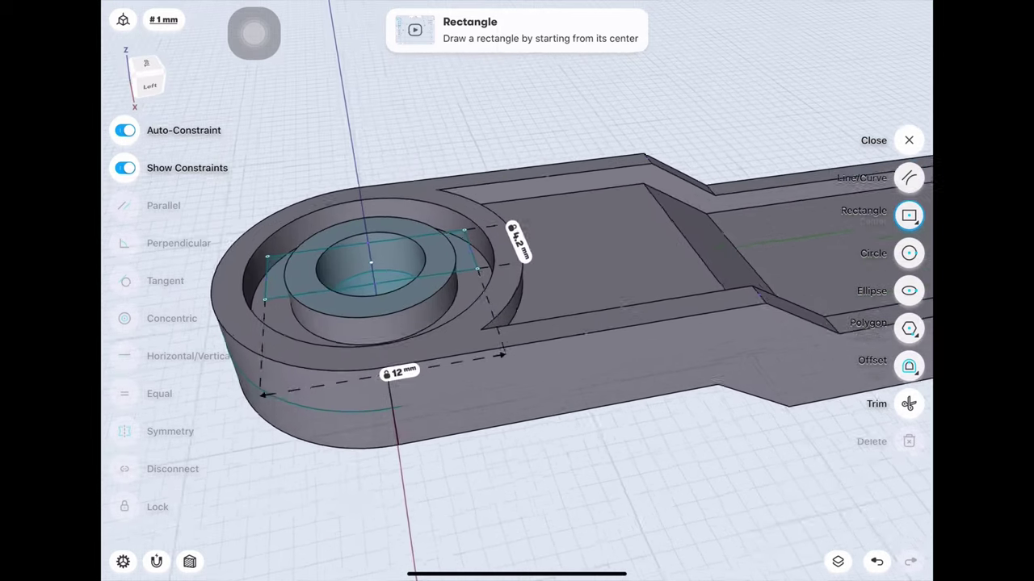
pyautogui.click(325, 289)
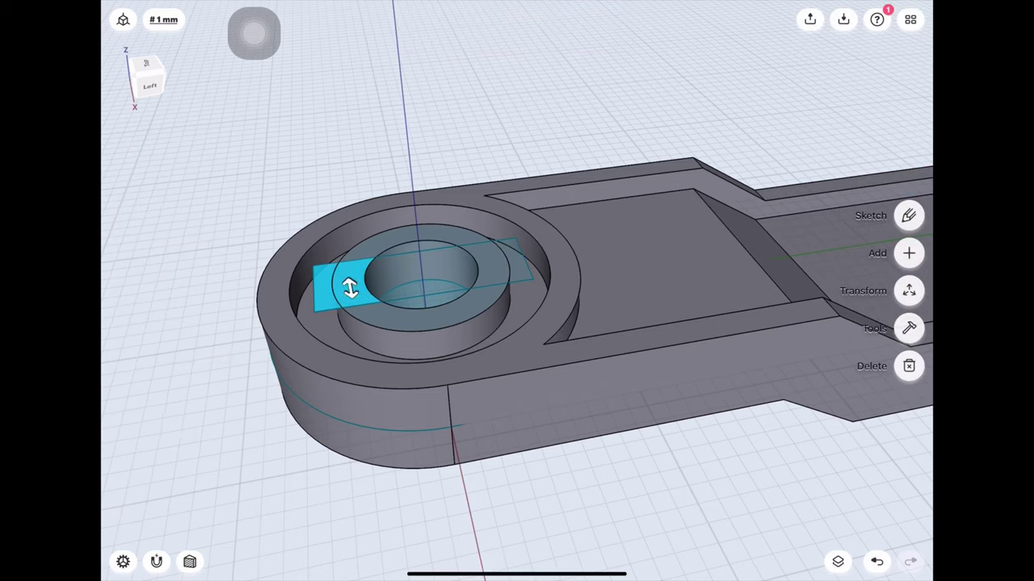
pyautogui.moveTo(490, 270)
pyautogui.mouseDown()
pyautogui.moveTo(517, 363)
pyautogui.moveTo(517, 437)
pyautogui.mouseUp()
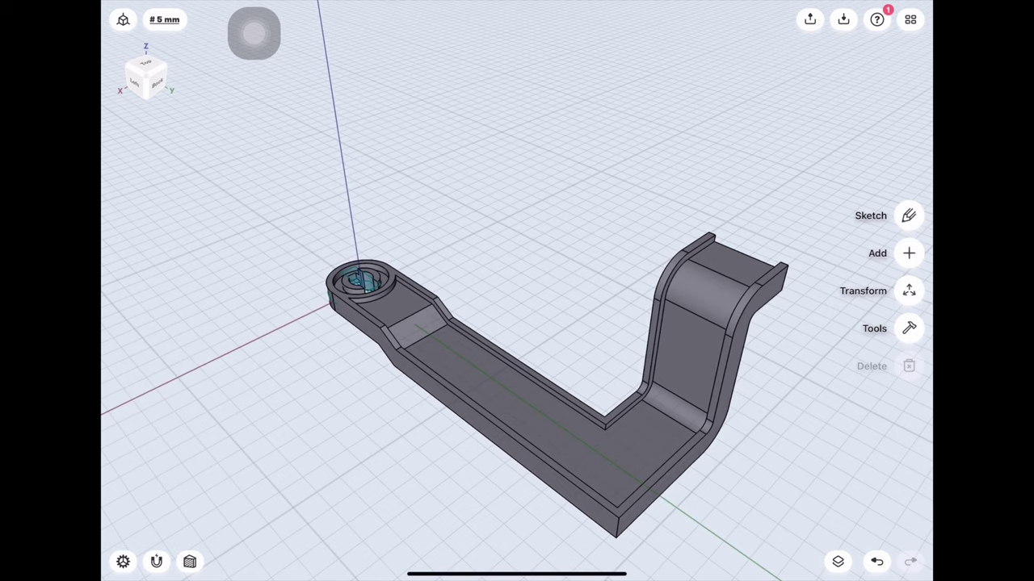
# Step: Delete Sketch 01 and Sketch 02 from the items list
pyautogui.click(837, 561)
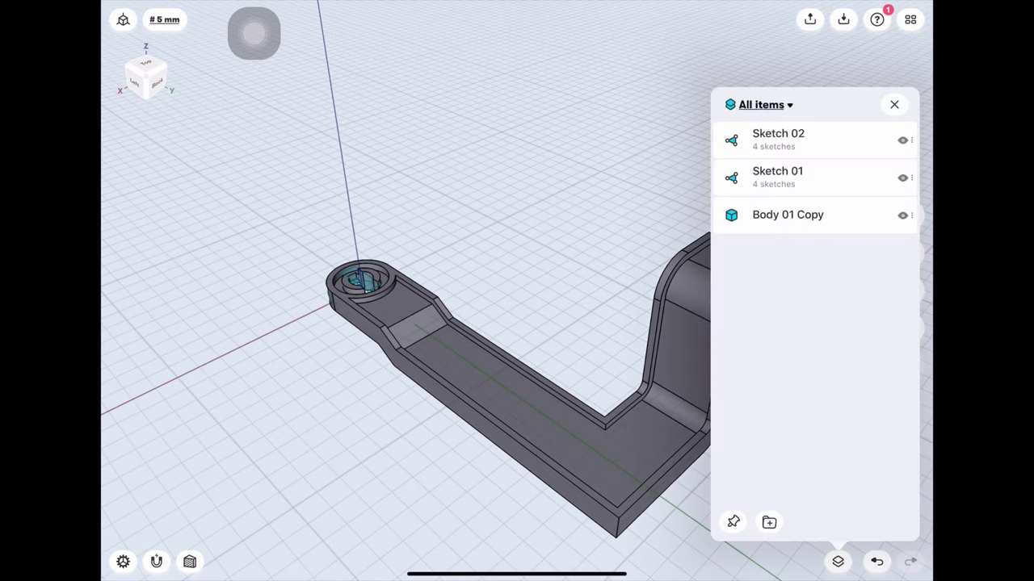
pyautogui.moveTo(856, 178); pyautogui.dragTo(791, 177)
pyautogui.click(898, 178)
pyautogui.moveTo(855, 140); pyautogui.dragTo(775, 140)
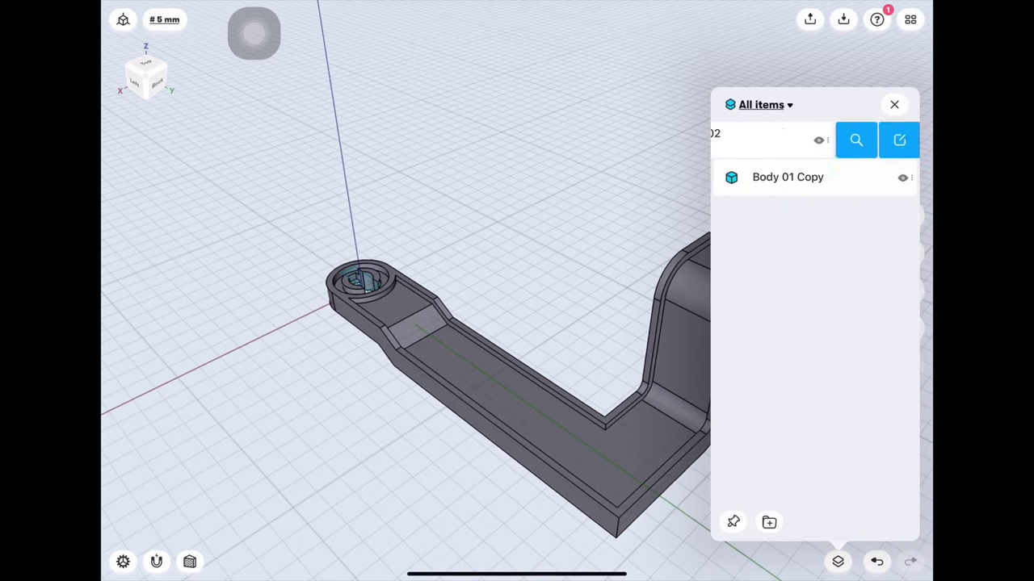
pyautogui.click(898, 140)
pyautogui.click(893, 104)
# Step: Orbit and zoom around the L-shaped bracket to inspect it from below and above
pyautogui.moveTo(484, 242); pyautogui.dragTo(565, 259)
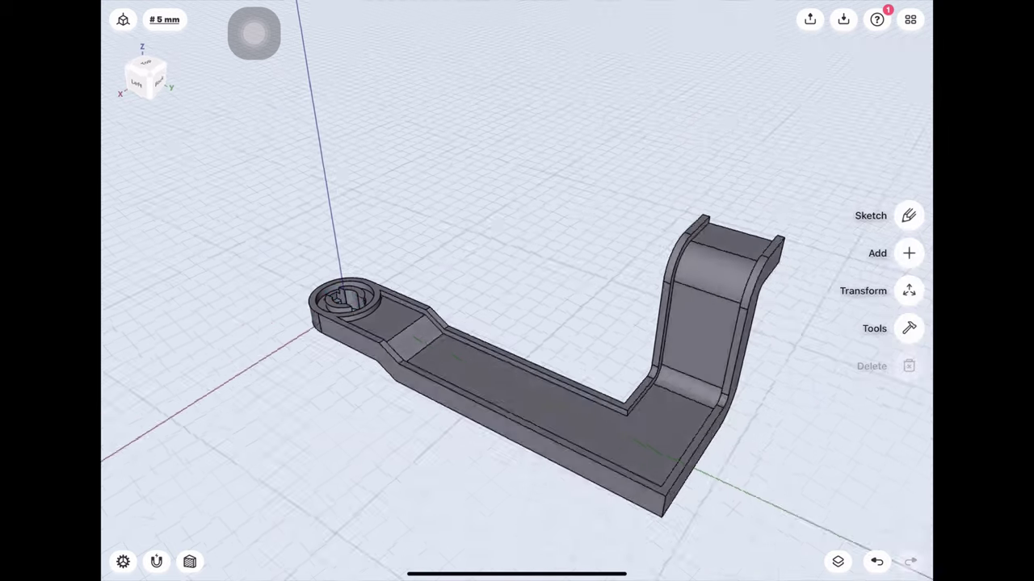
pyautogui.scroll(3, 484, 363)
pyautogui.scroll(-3, 485, 364)
pyautogui.moveTo(517, 364)
pyautogui.mouseDown()
pyautogui.moveTo(517, 201)
pyautogui.moveTo(485, 121)
pyautogui.moveTo(565, 266)
pyautogui.moveTo(614, 210)
pyautogui.mouseUp()
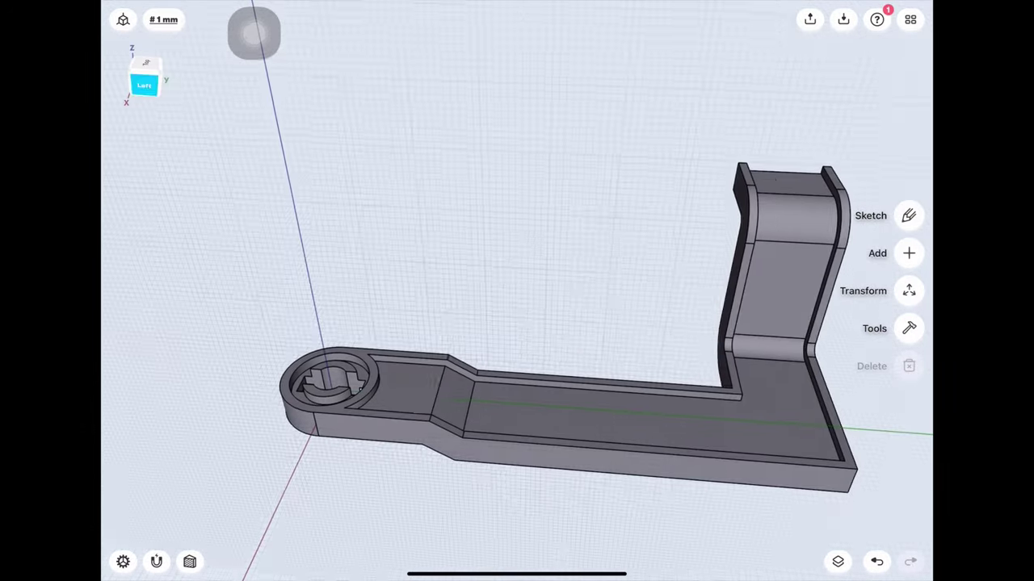
pyautogui.moveTo(565, 323)
pyautogui.mouseDown()
pyautogui.moveTo(533, 315)
pyautogui.moveTo(533, 364)
pyautogui.moveTo(275, 339)
pyautogui.mouseUp()
pyautogui.scroll(5, 492, 299)
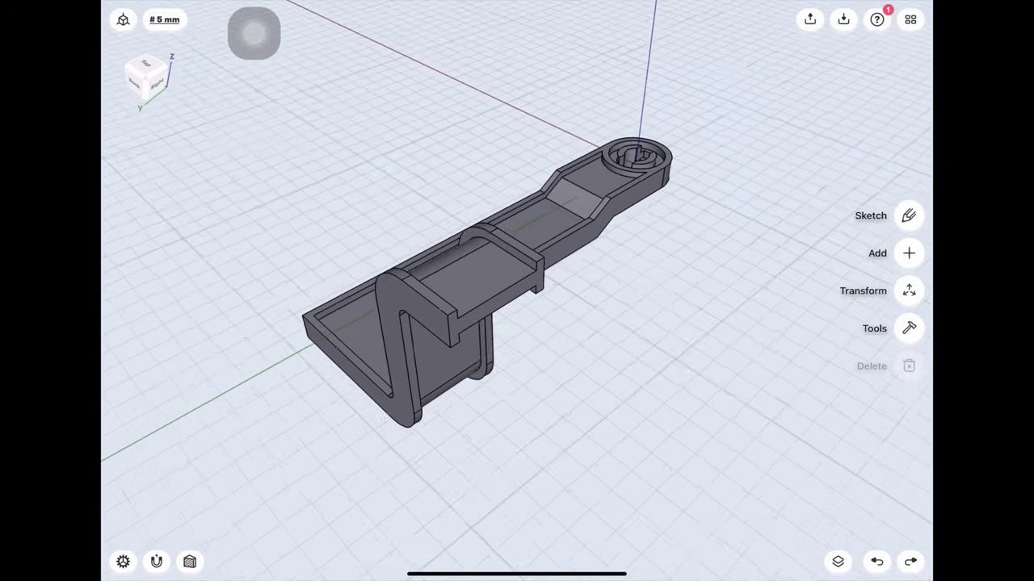
pyautogui.scroll(1, 493, 282)
# Step: Add a Midplane construction plane between two opposing faces of the bracket's raised section
pyautogui.click(908, 252)
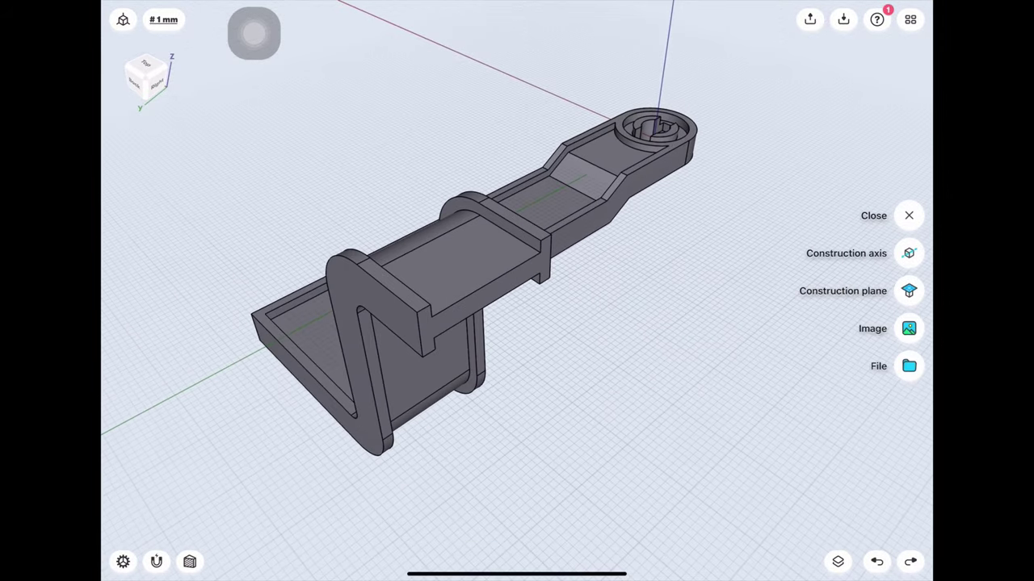
pyautogui.click(909, 291)
pyautogui.click(857, 272)
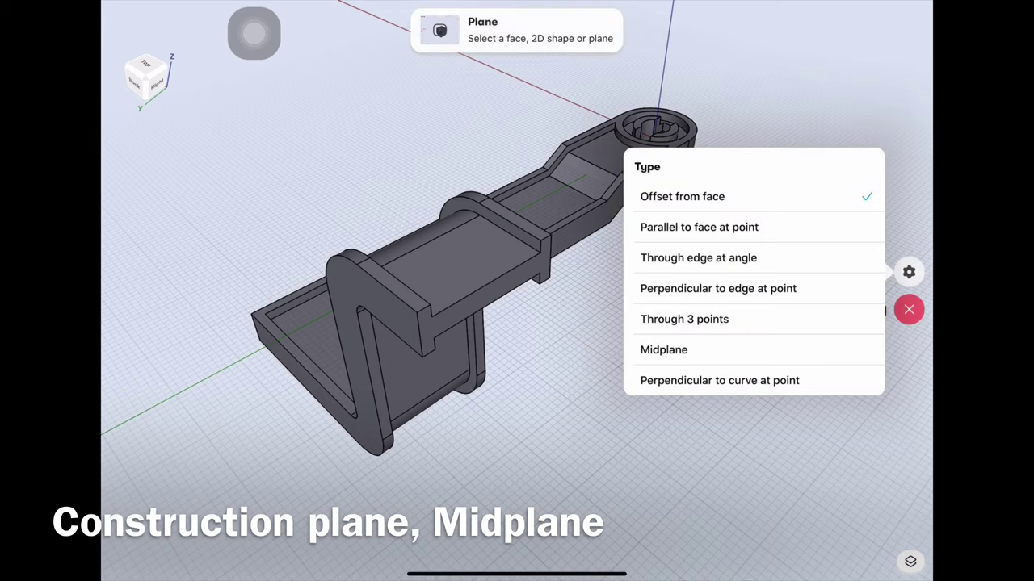
pyautogui.click(654, 348)
pyautogui.click(460, 258)
pyautogui.moveTo(516, 363); pyautogui.dragTo(517, 202, button='middle')
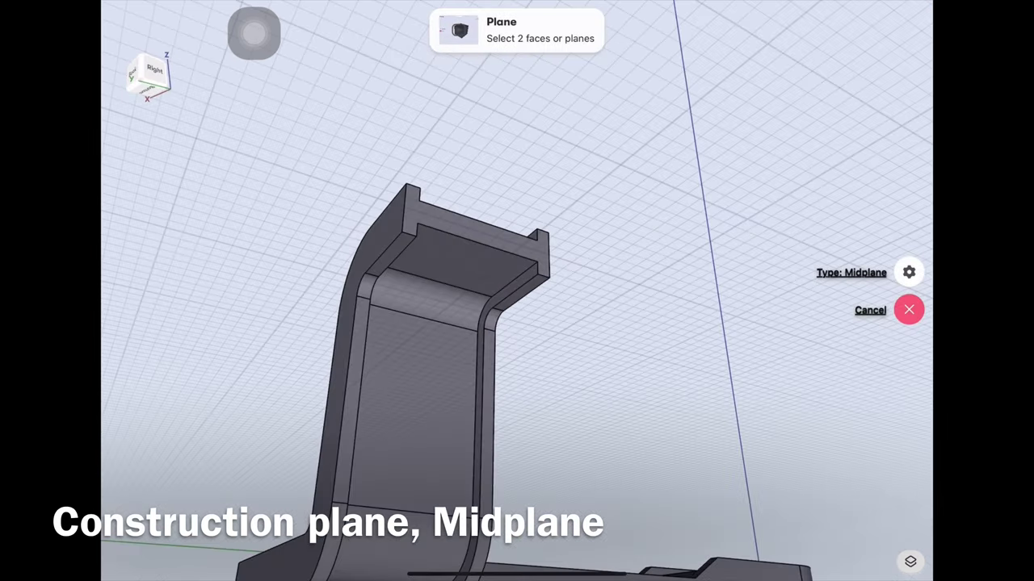
pyautogui.click(452, 252)
pyautogui.moveTo(516, 363); pyautogui.dragTo(517, 202, button='middle')
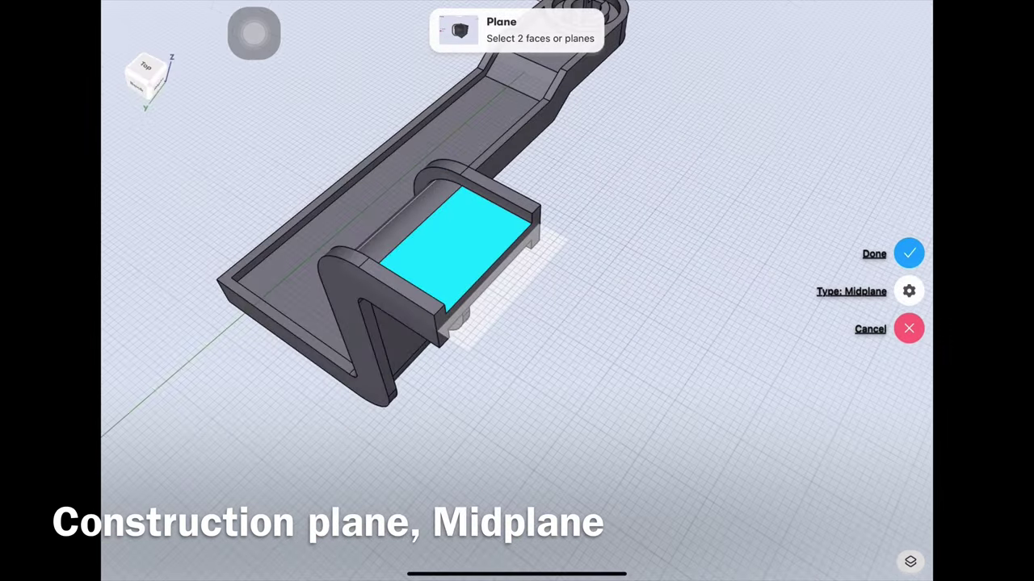
pyautogui.click(909, 253)
pyautogui.moveTo(517, 363); pyautogui.dragTo(614, 323, button='middle')
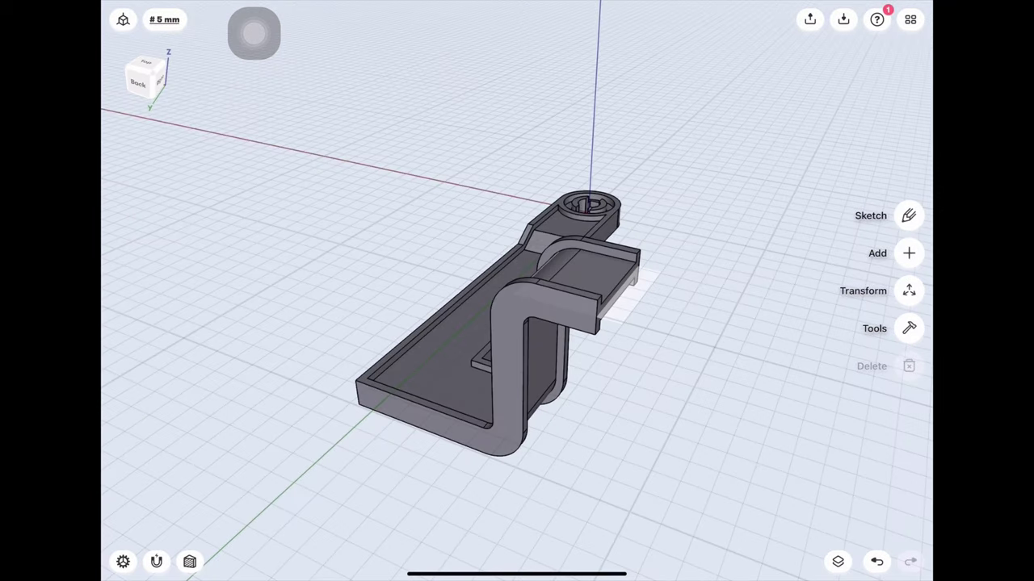
pyautogui.scroll(3, 517, 323)
# Step: Sketch on the construction plane, drawing an 84.7 mm vertical line down from the hub centre
pyautogui.click(598, 347)
pyautogui.click(908, 216)
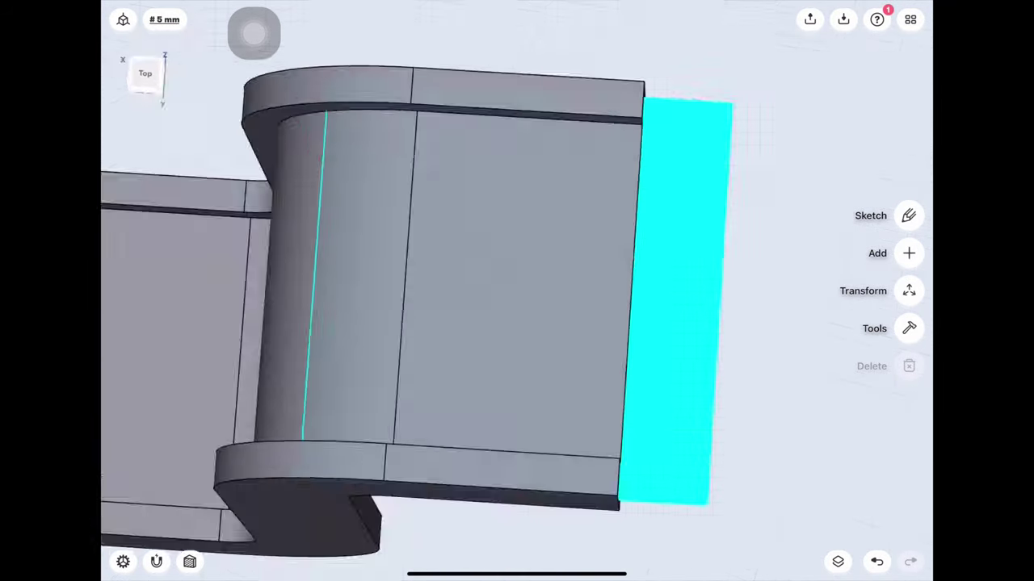
pyautogui.scroll(-5, 516, 323)
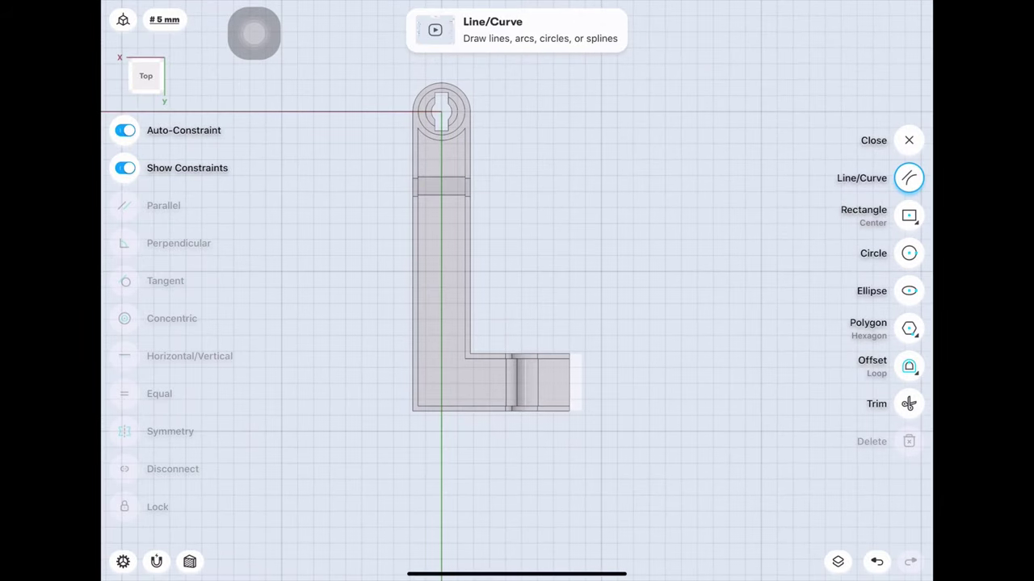
pyautogui.moveTo(441, 112); pyautogui.dragTo(441, 239)
pyautogui.click(480, 257)
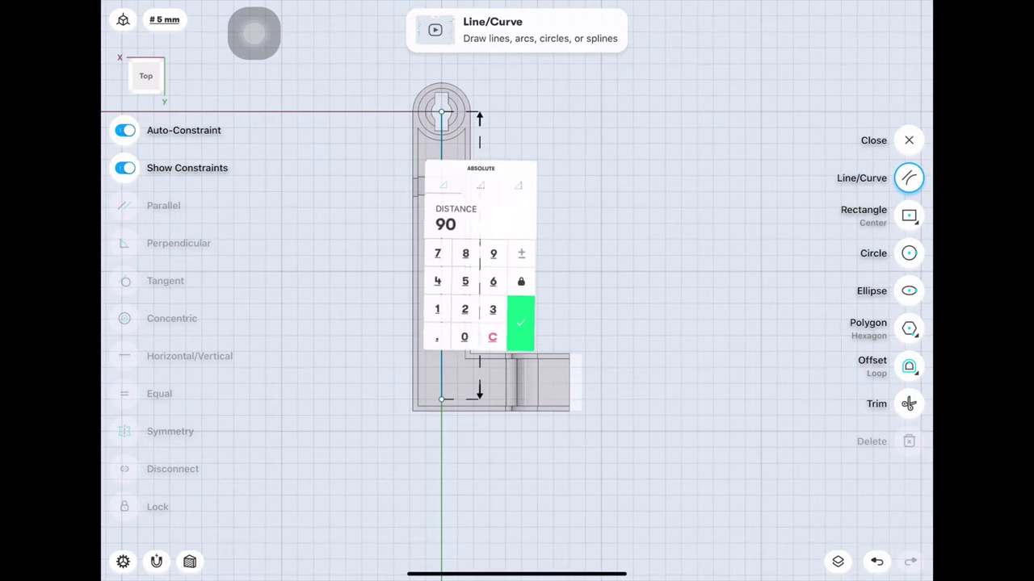
pyautogui.click(465, 253)
pyautogui.click(521, 322)
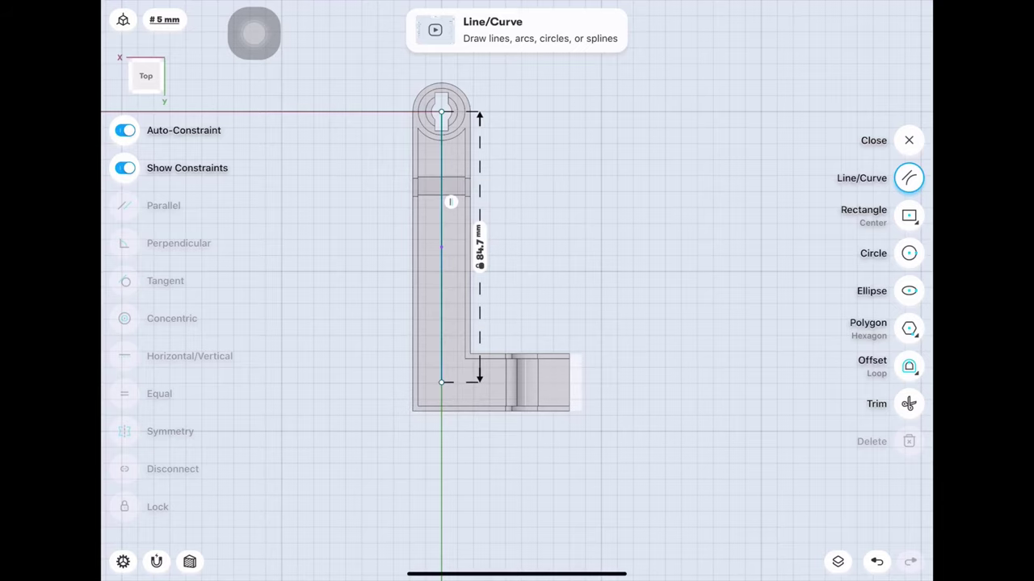
# Step: Add a 40 mm horizontal line rightward from the vertical line's bottom end
pyautogui.moveTo(441, 381); pyautogui.dragTo(567, 381)
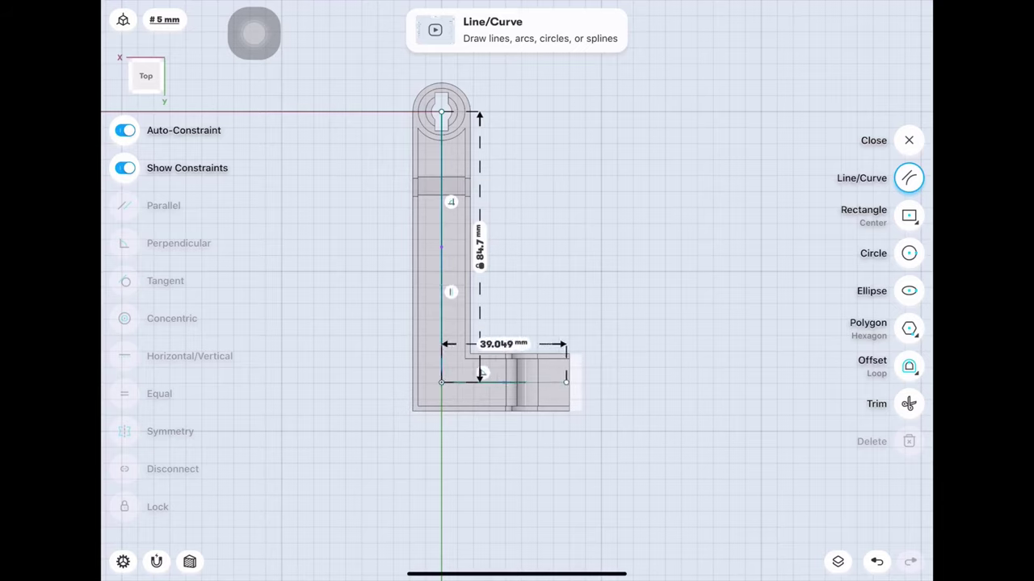
pyautogui.click(502, 344)
pyautogui.click(488, 424)
pyautogui.click(545, 411)
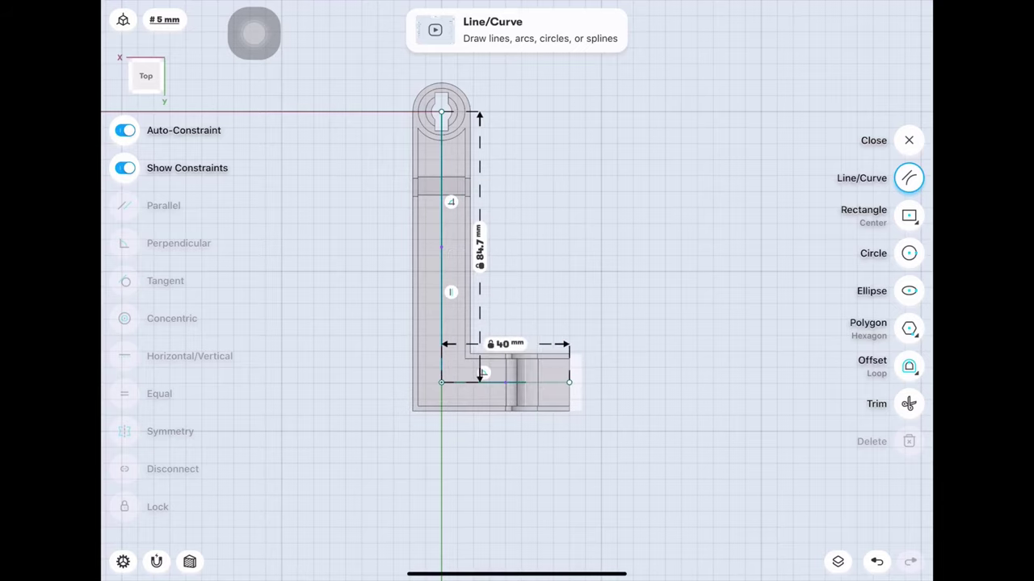
pyautogui.click(908, 140)
pyautogui.scroll(10, 581, 395)
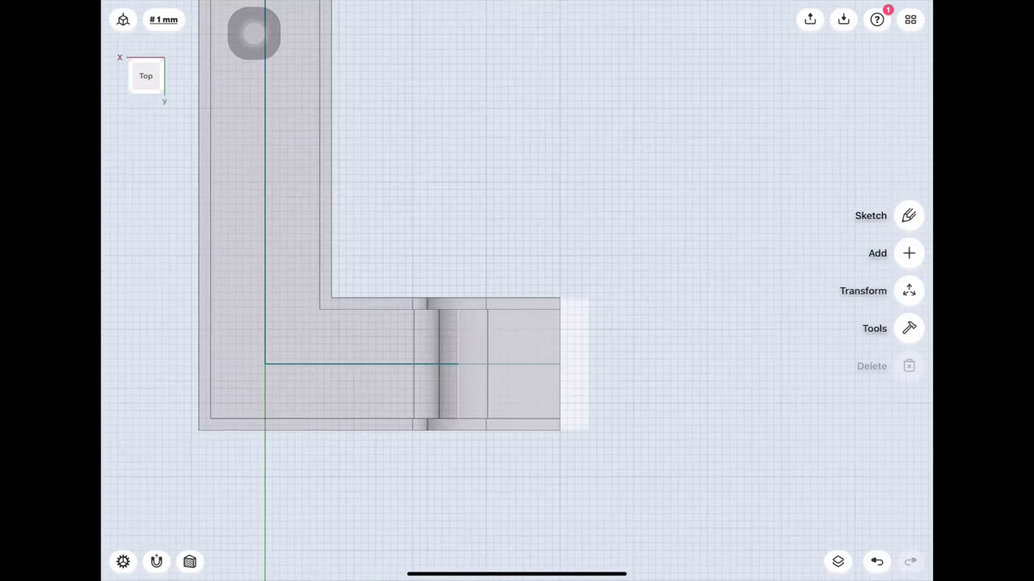
pyautogui.click(908, 215)
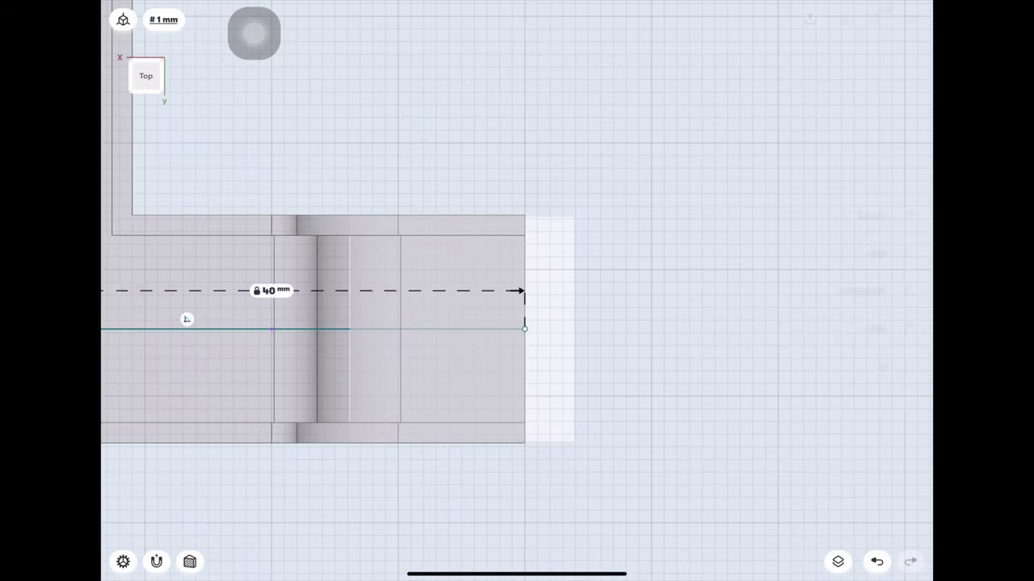
# Step: Draw circles of 9 mm and 7.4 mm radius centred on the 40 mm line's end
pyautogui.click(908, 252)
pyautogui.moveTo(525, 329); pyautogui.dragTo(599, 403)
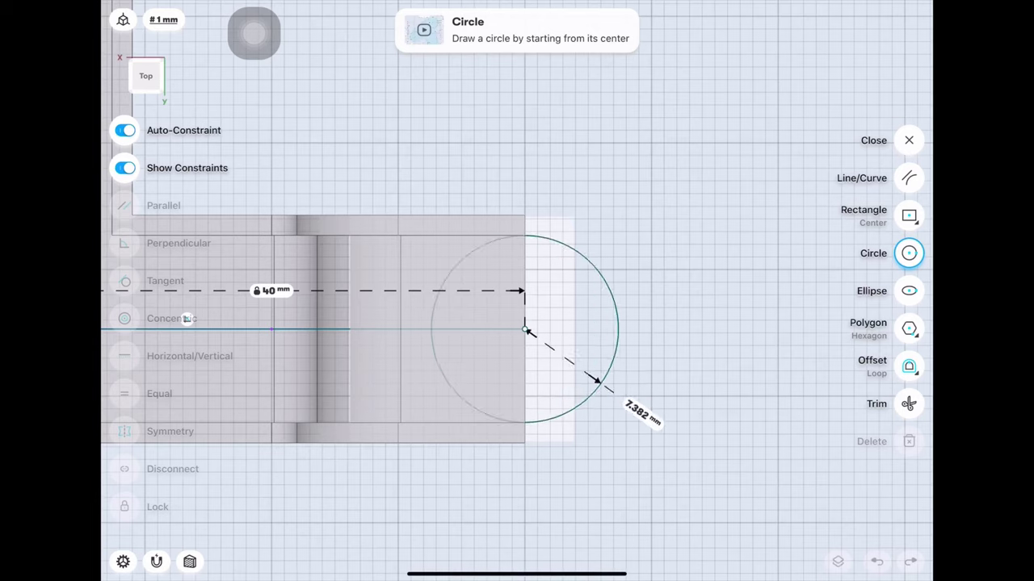
pyautogui.click(648, 422)
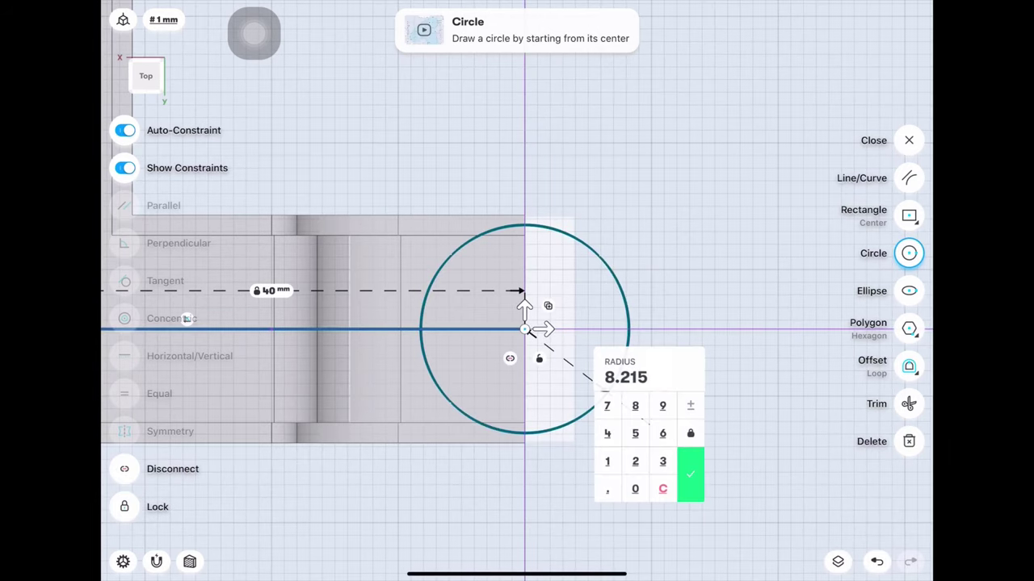
pyautogui.click(690, 475)
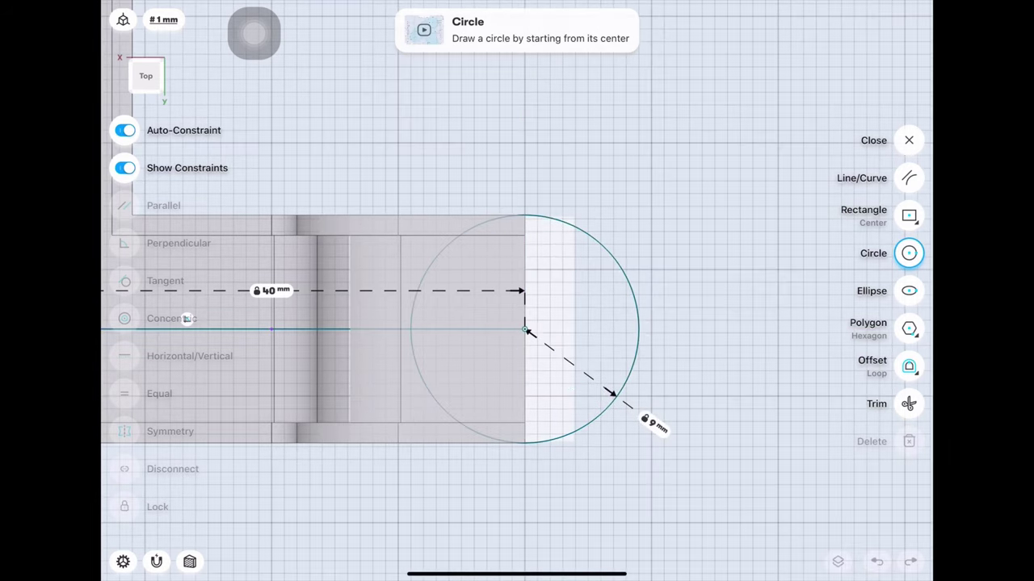
pyautogui.moveTo(524, 329); pyautogui.dragTo(622, 329)
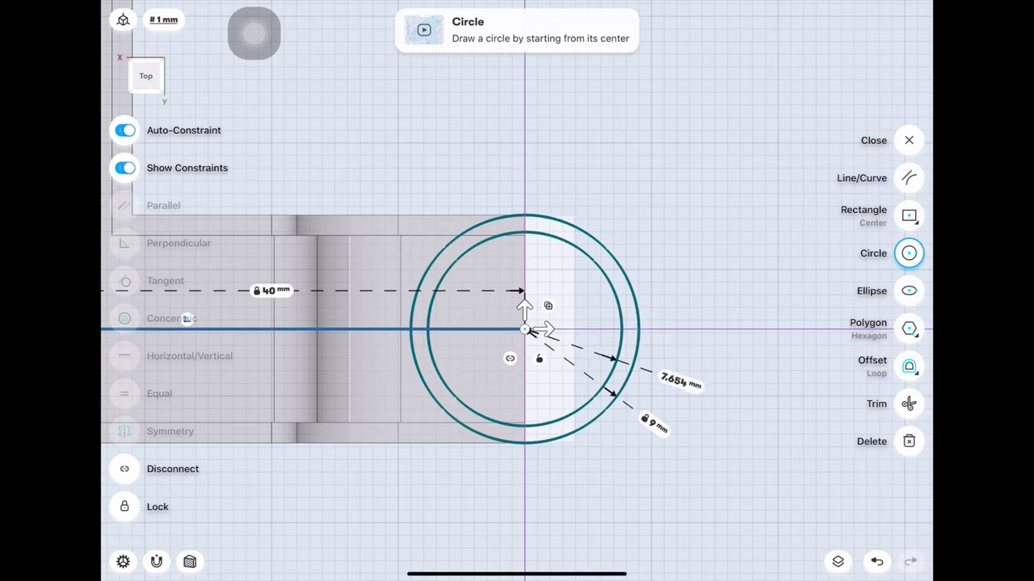
pyautogui.click(680, 382)
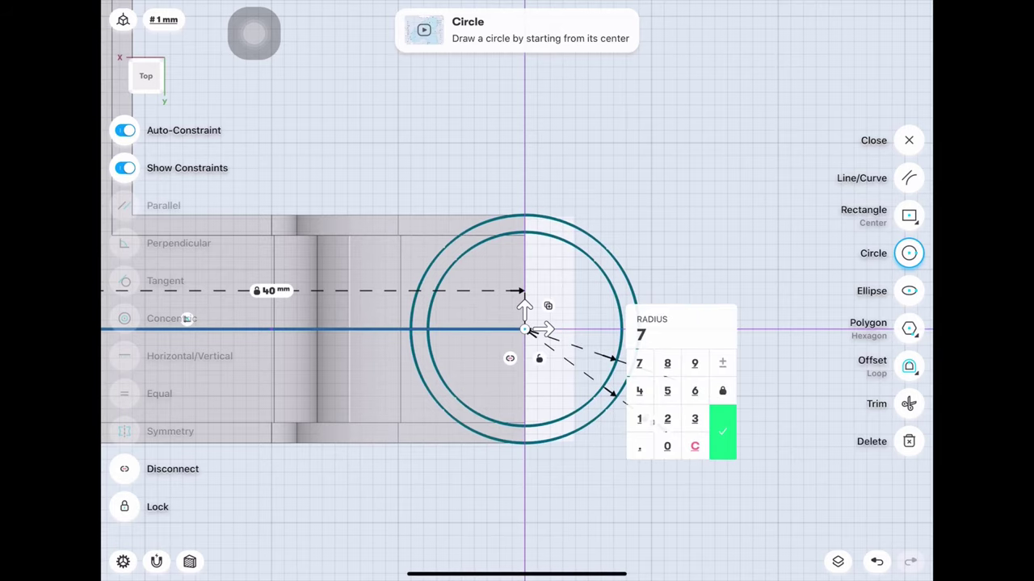
pyautogui.click(722, 432)
# Step: Add concentric circles of 5 mm and 2.4 mm radius at the same centre
pyautogui.moveTo(525, 329); pyautogui.dragTo(601, 329)
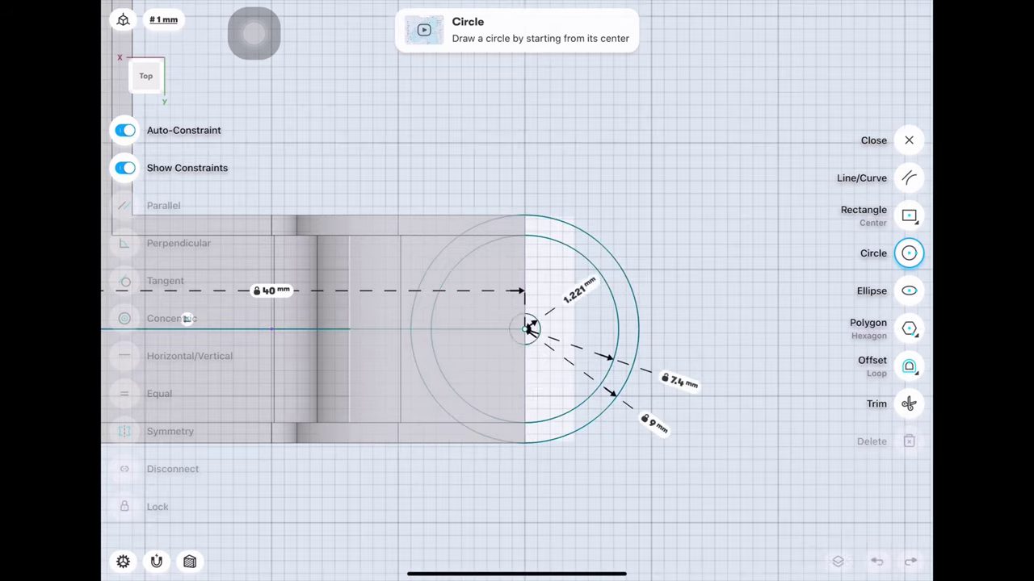
pyautogui.click(689, 339)
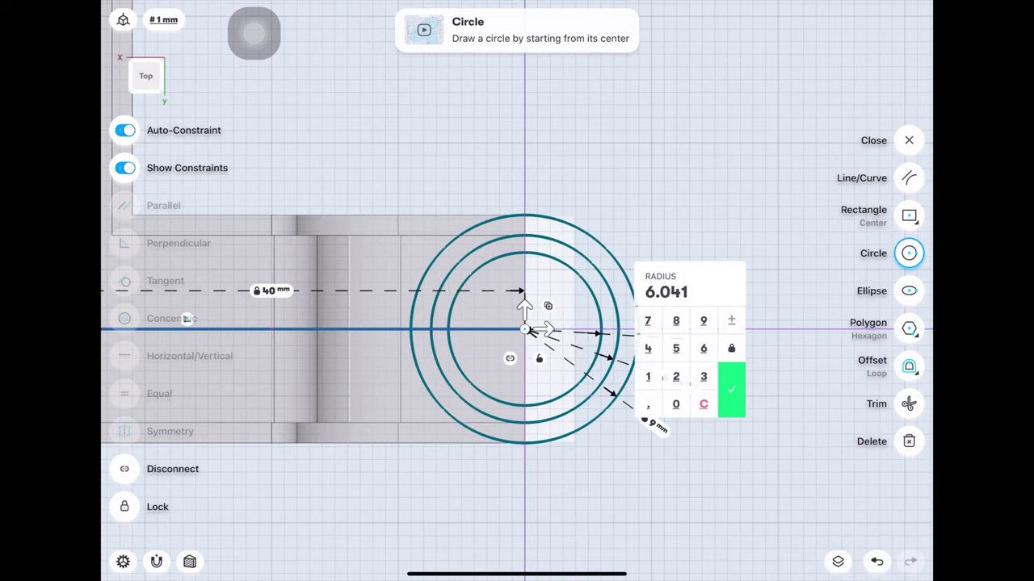
pyautogui.click(731, 390)
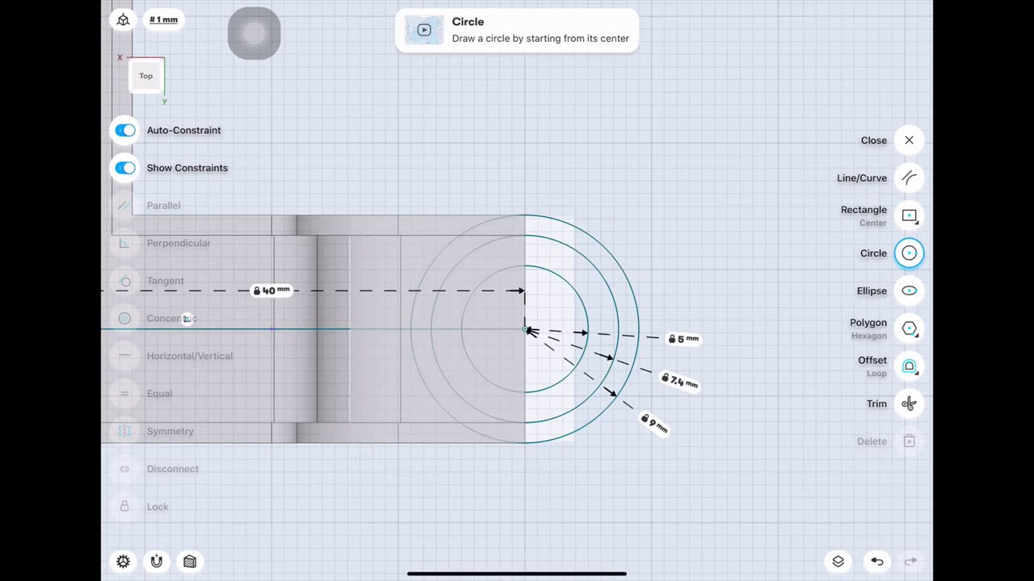
pyautogui.moveTo(525, 329); pyautogui.dragTo(580, 329)
pyautogui.click(679, 292)
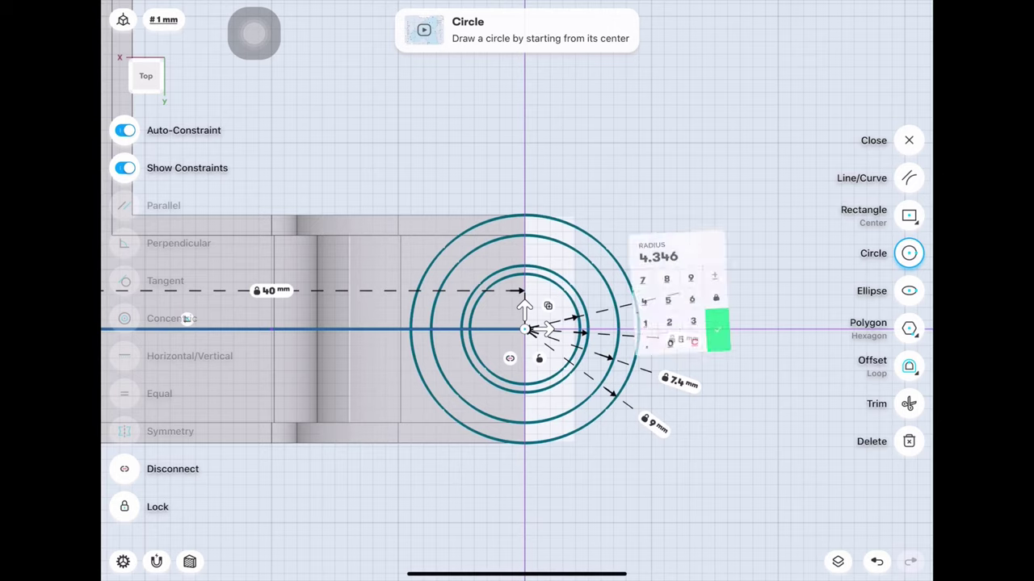
pyautogui.click(638, 301)
pyautogui.click(721, 343)
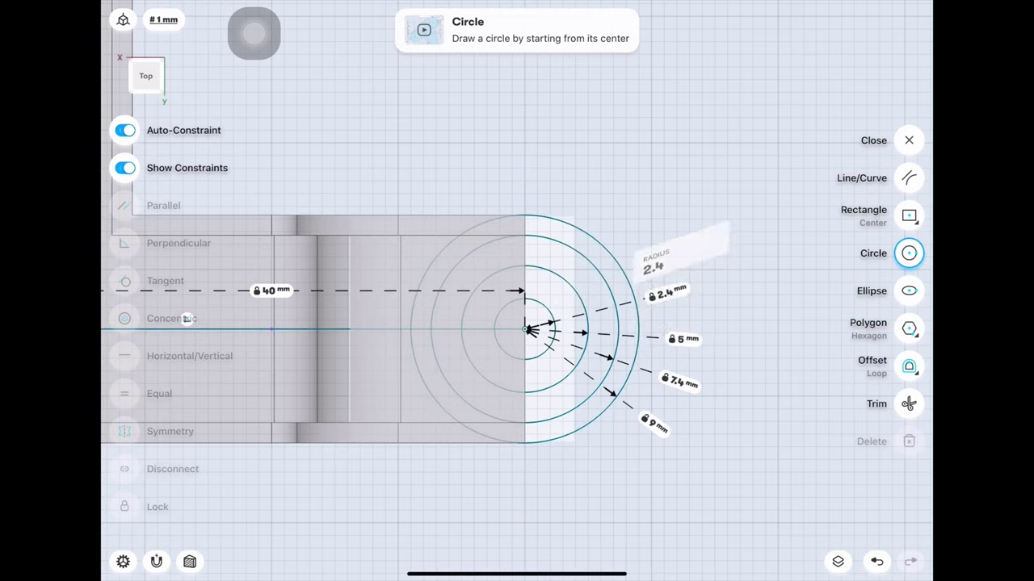
pyautogui.click(682, 339)
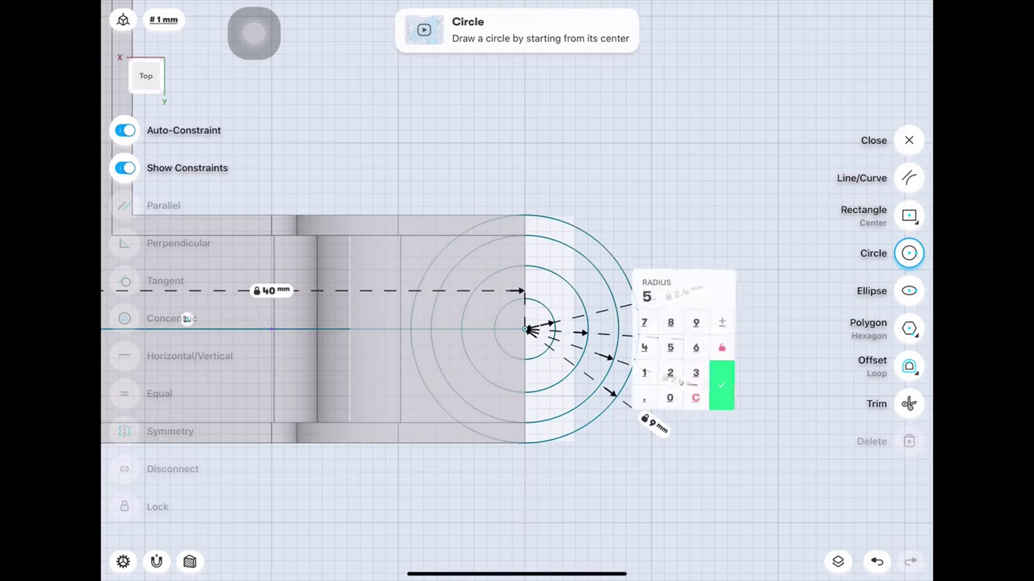
pyautogui.click(722, 386)
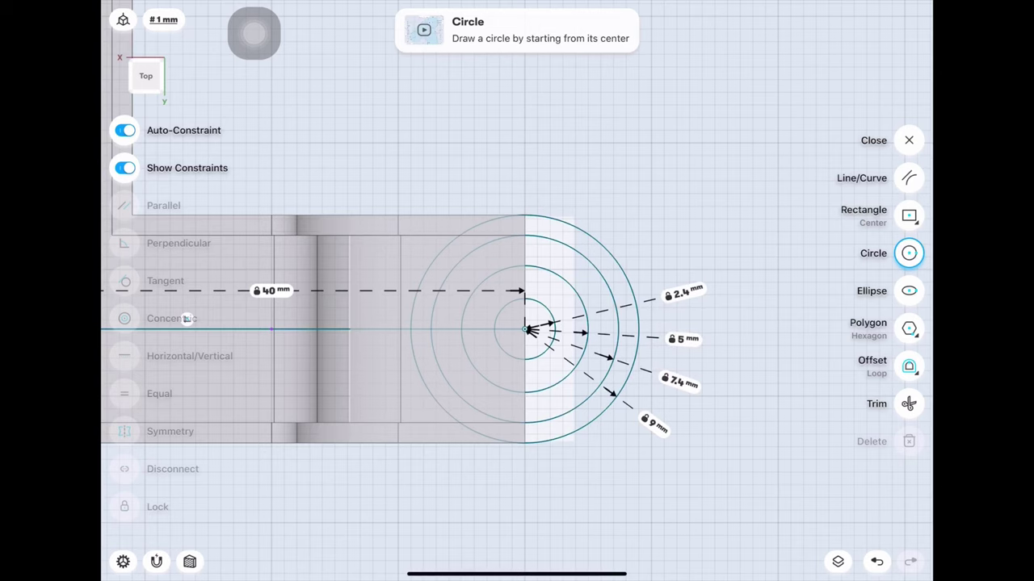
# Step: Select the 84.7 mm and 40 mm lines, then clear the selection
pyautogui.scroll(-5, 186, 319)
pyautogui.click(458, 135)
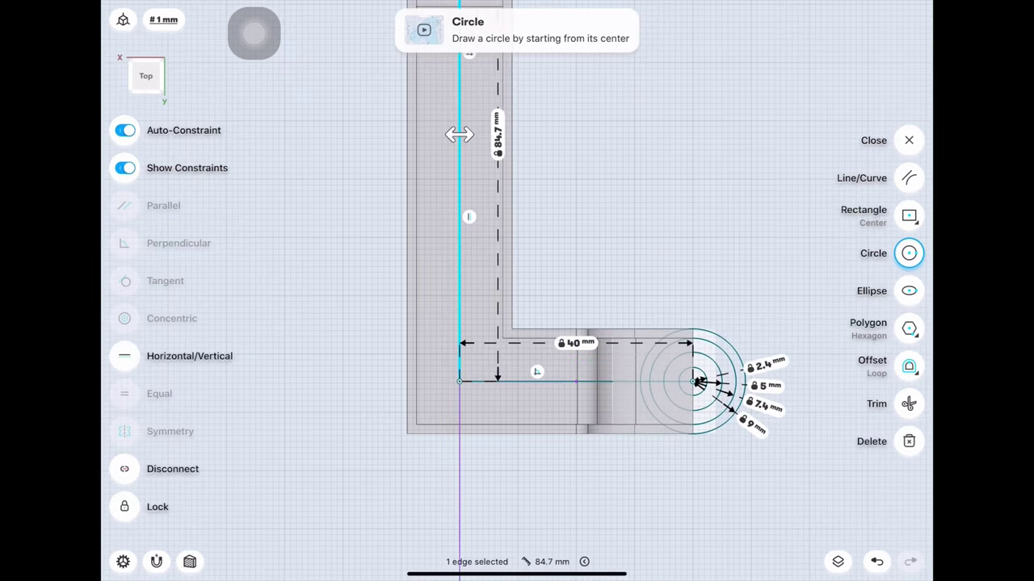
pyautogui.click(566, 380)
pyautogui.click(323, 485)
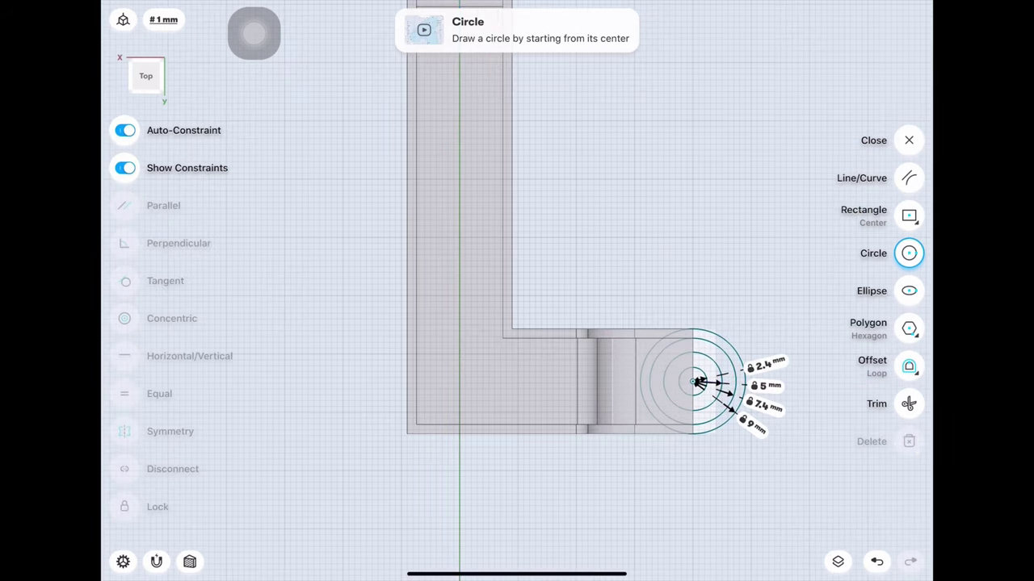
# Step: Exit the sketch and zoom in on the model from the right side
pyautogui.press('Escape')
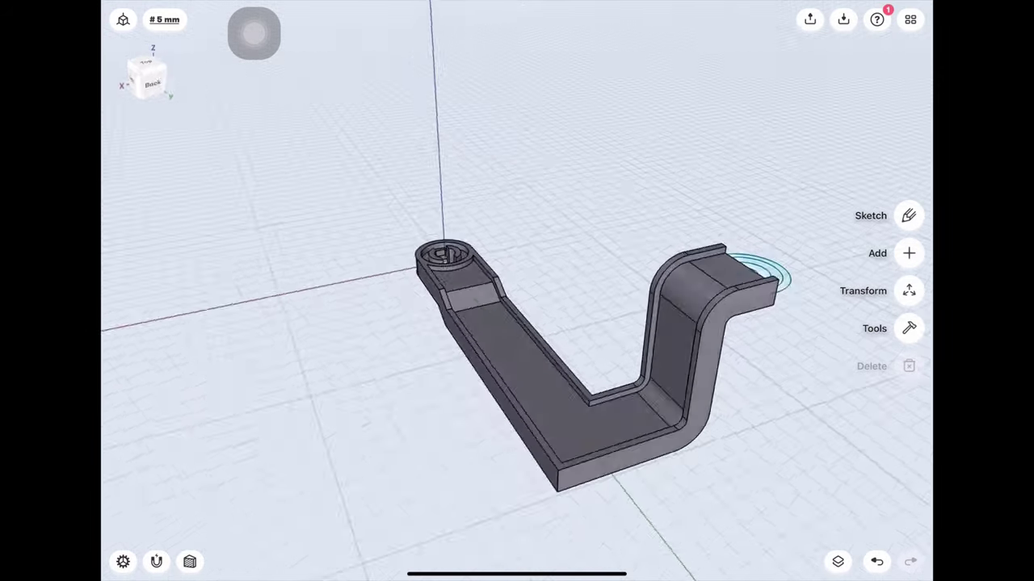
pyautogui.moveTo(759, 274)
pyautogui.mouseDown()
pyautogui.moveTo(818, 347)
pyautogui.moveTo(484, 323)
pyautogui.moveTo(369, 253)
pyautogui.moveTo(371, 262)
pyautogui.mouseUp()
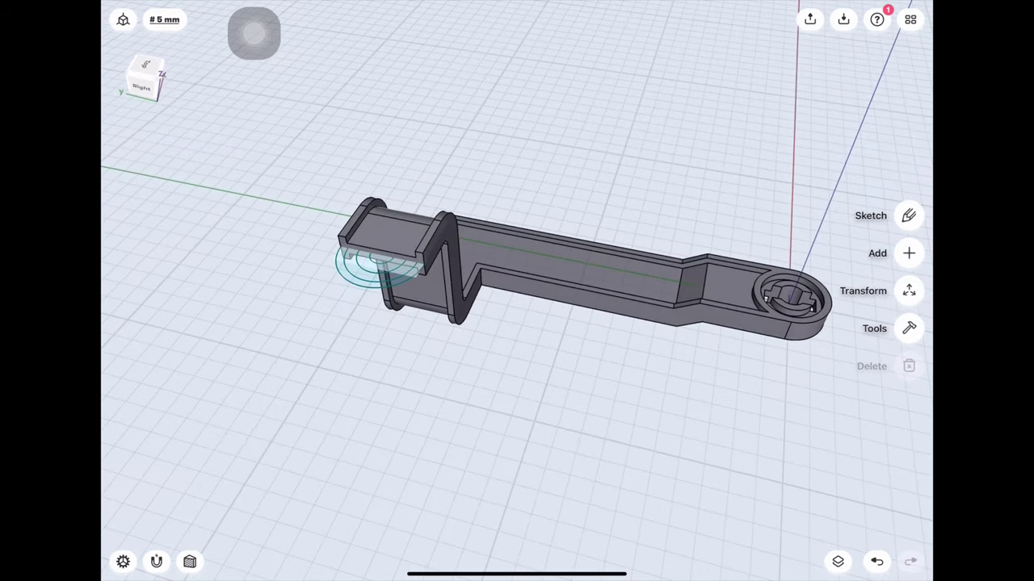
pyautogui.scroll(3, 371, 266)
pyautogui.scroll(3, 371, 282)
pyautogui.scroll(3, 370, 314)
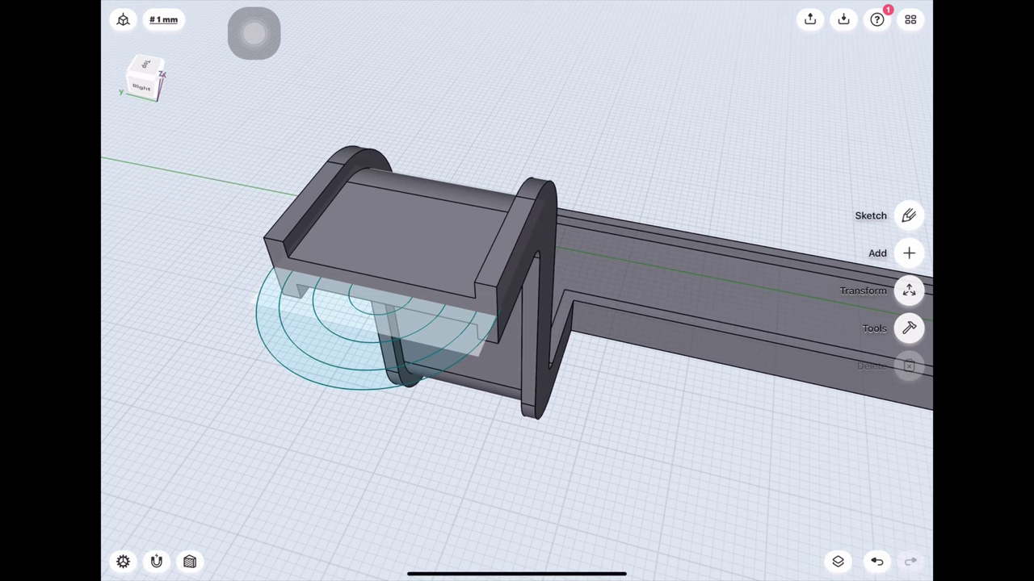
# Step: Push the part's end ring faces inside the circles down 14 mm
pyautogui.moveTo(365, 301)
pyautogui.mouseDown()
pyautogui.moveTo(346, 307)
pyautogui.moveTo(319, 374)
pyautogui.moveTo(265, 212)
pyautogui.moveTo(269, 232)
pyautogui.mouseUp()
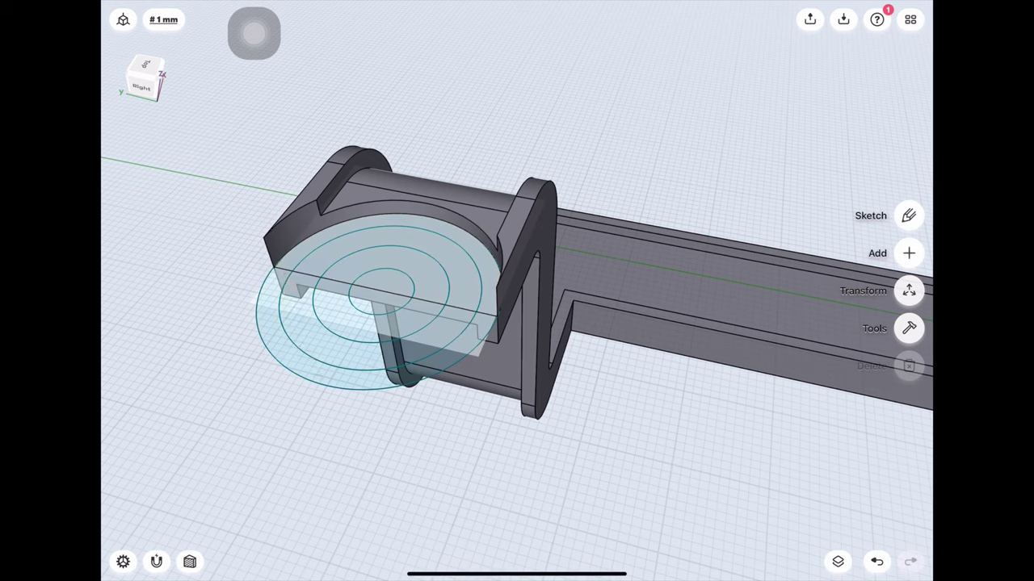
pyautogui.click(331, 286)
pyautogui.click(298, 287)
pyautogui.click(279, 282)
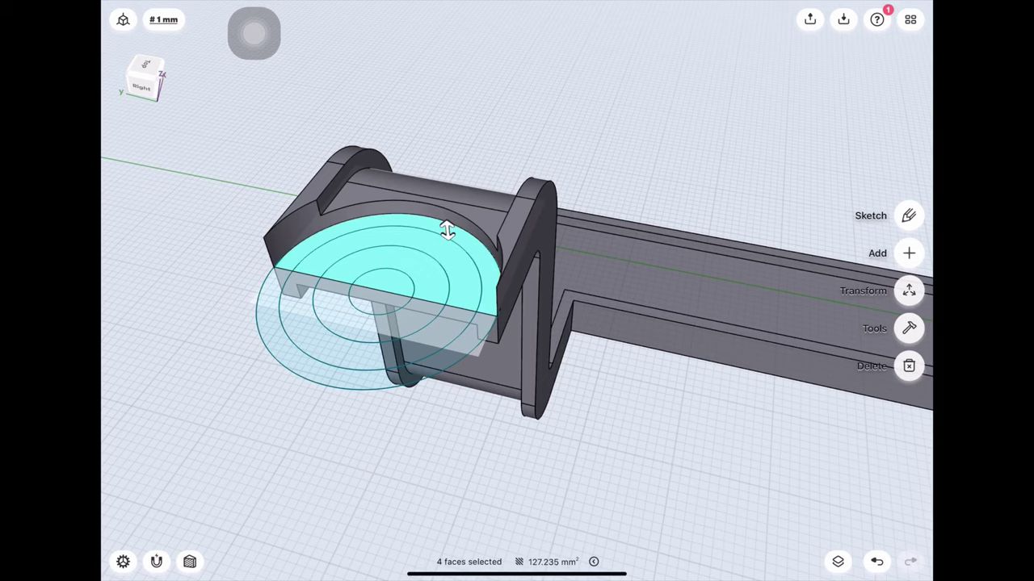
pyautogui.moveTo(447, 233); pyautogui.dragTo(458, 349)
pyautogui.moveTo(566, 468)
pyautogui.mouseDown()
pyautogui.moveTo(452, 484)
pyautogui.moveTo(598, 452)
pyautogui.moveTo(614, 484)
pyautogui.mouseUp()
# Step: Delete Plane 01 and hide Body 01 Copy in the items list
pyautogui.click(837, 561)
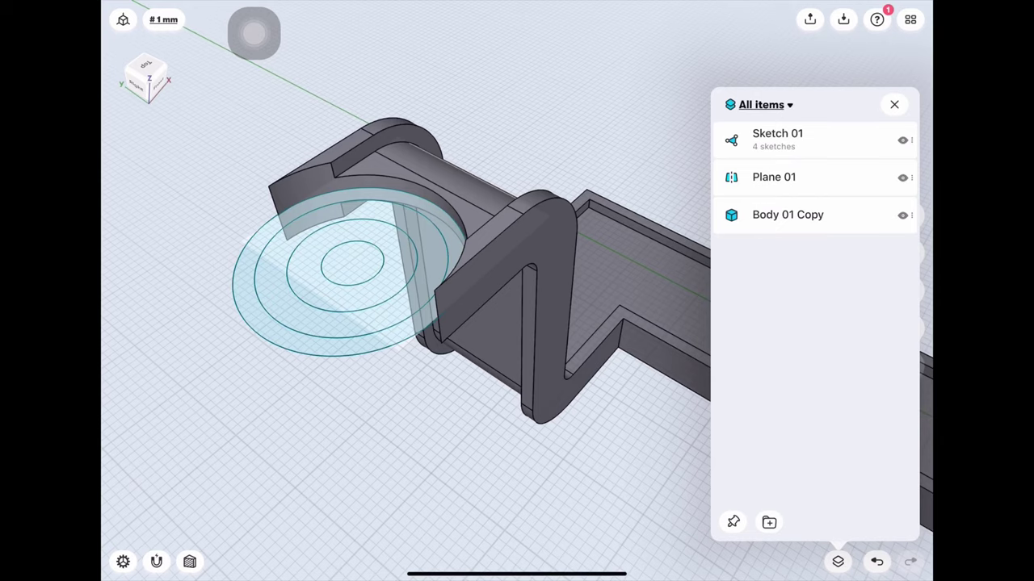
pyautogui.moveTo(856, 177); pyautogui.dragTo(767, 177)
pyautogui.click(898, 177)
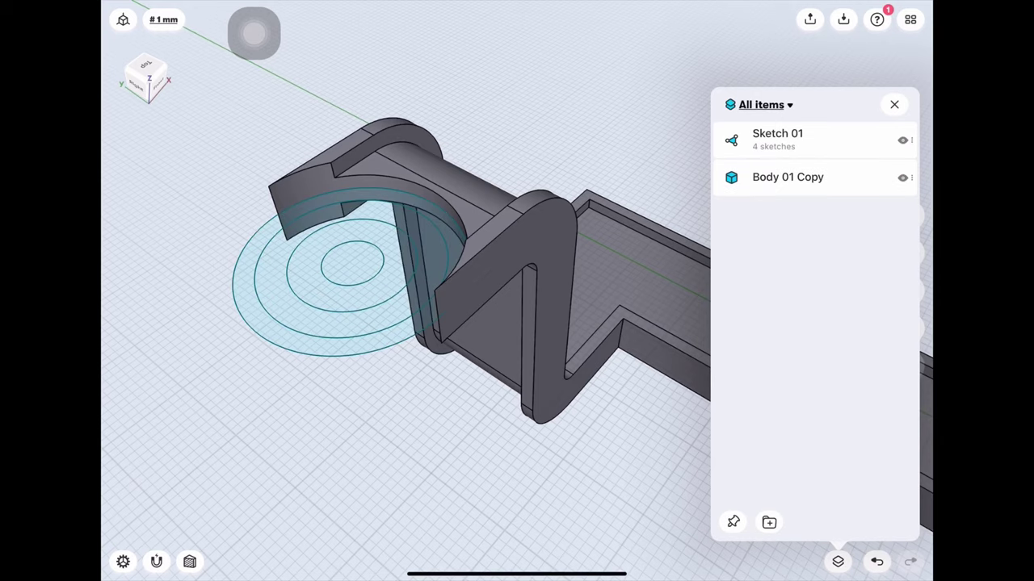
pyautogui.click(902, 176)
# Step: Extrude the innermost circle into a cylinder at -8.5 mm depth
pyautogui.click(894, 104)
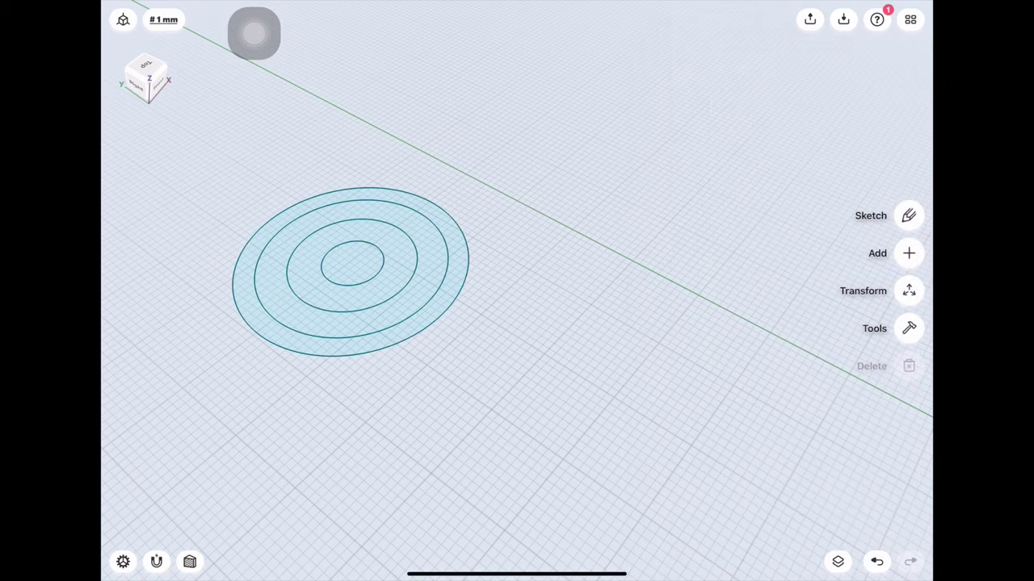
pyautogui.moveTo(351, 271); pyautogui.dragTo(407, 282)
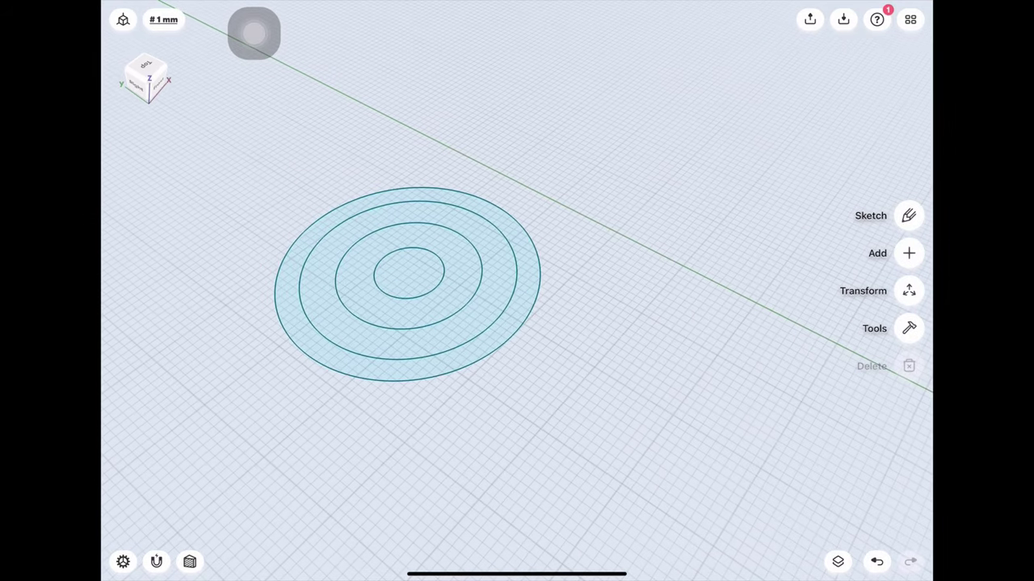
pyautogui.click(408, 272)
pyautogui.moveTo(409, 273); pyautogui.dragTo(424, 369)
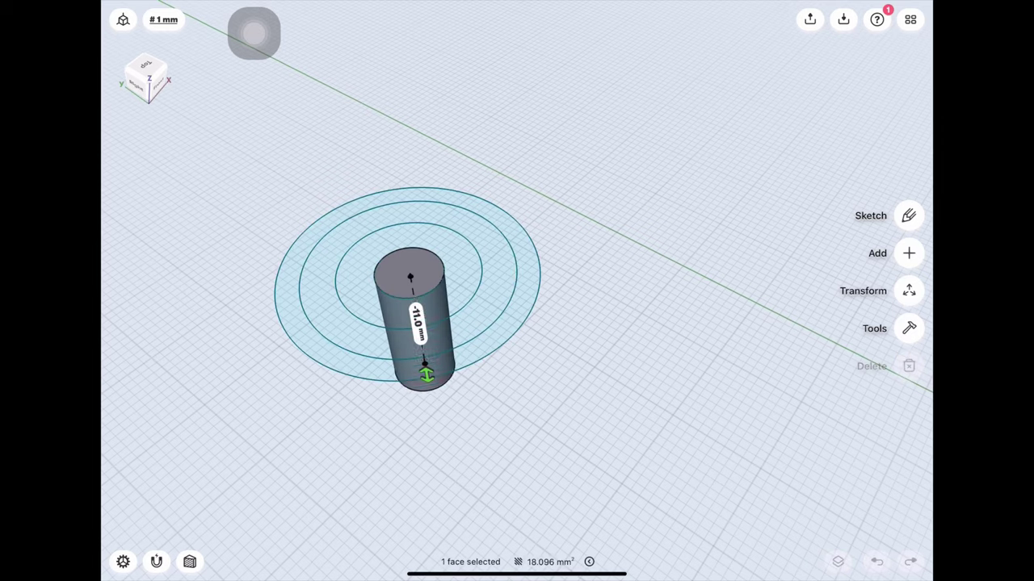
pyautogui.click(417, 323)
pyautogui.click(404, 308)
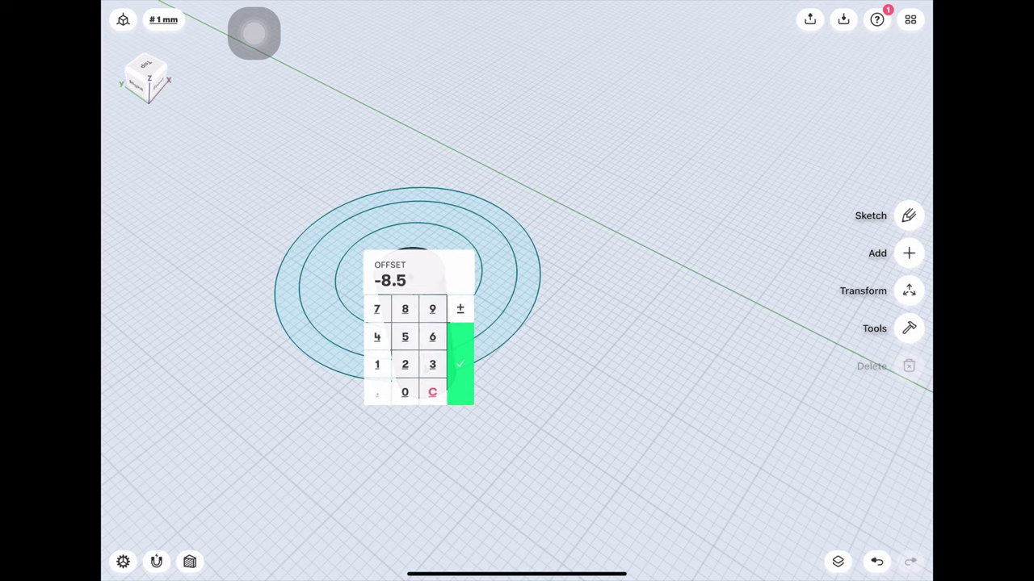
pyautogui.click(460, 363)
# Step: Raise the cylinder's top face to make a 17 mm pin
pyautogui.click(409, 270)
pyautogui.moveTo(411, 272); pyautogui.dragTo(413, 194)
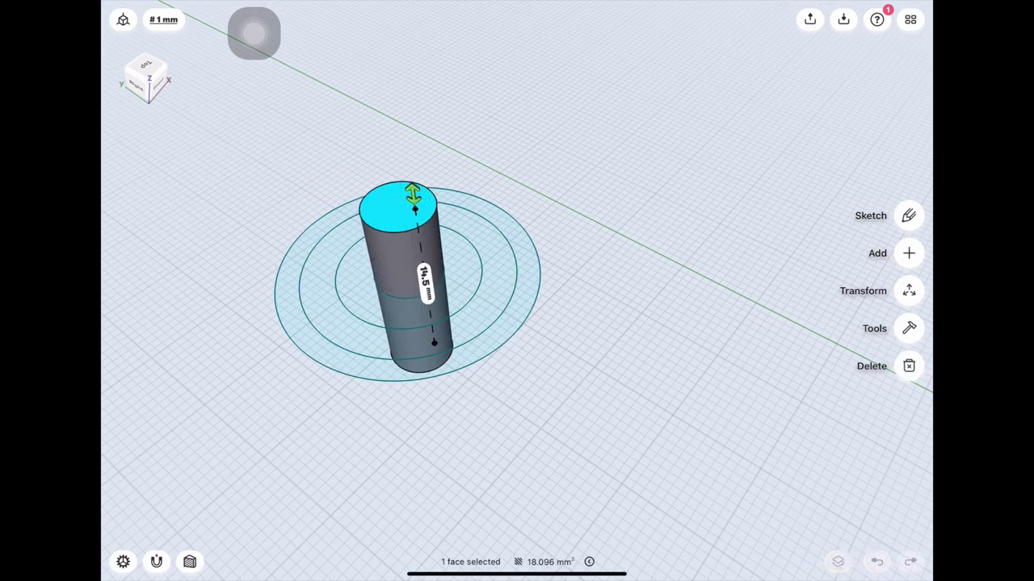
pyautogui.click(422, 279)
pyautogui.write('17')
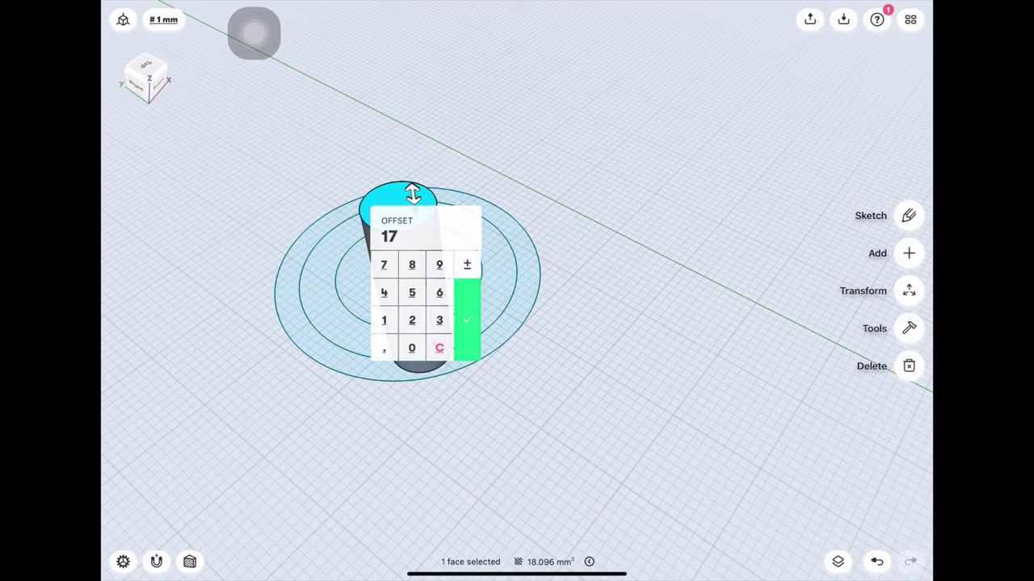
pyautogui.click(467, 320)
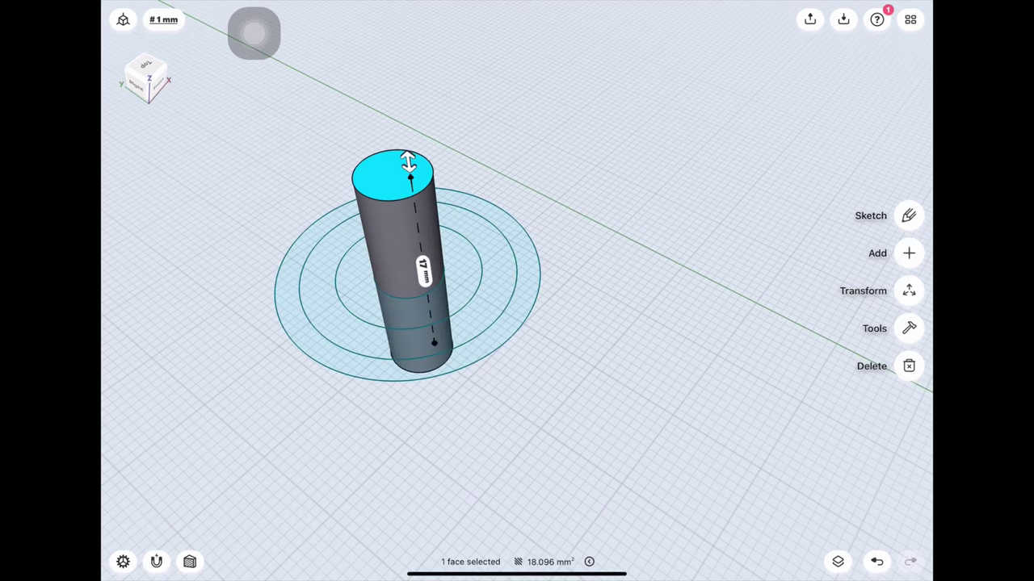
# Step: Extrude the mid-level disc into a flange, pushing its face down 1.0 mm
pyautogui.click(461, 270)
pyautogui.moveTo(461, 270); pyautogui.dragTo(464, 299)
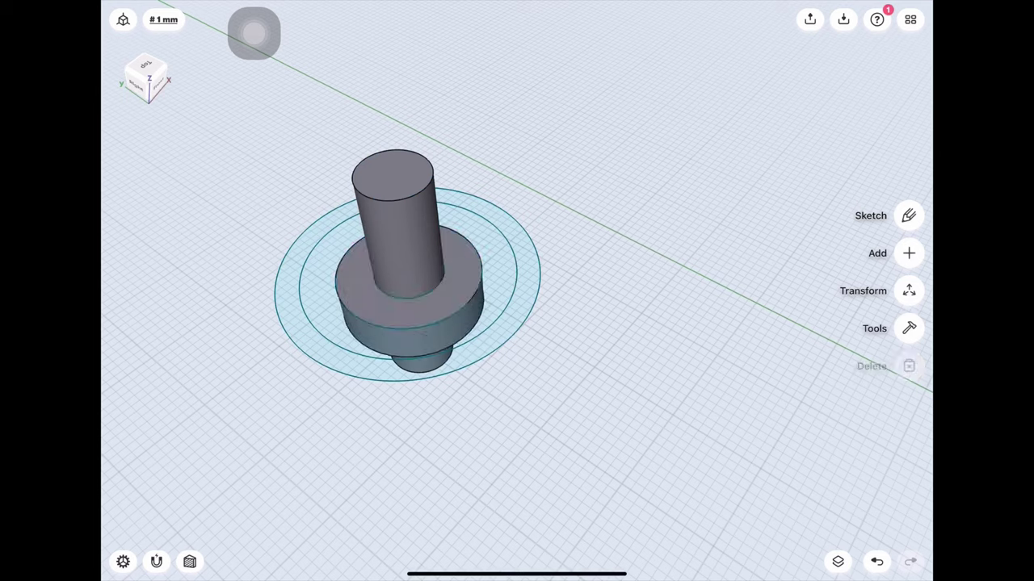
pyautogui.click(461, 272)
pyautogui.moveTo(460, 273); pyautogui.dragTo(459, 243)
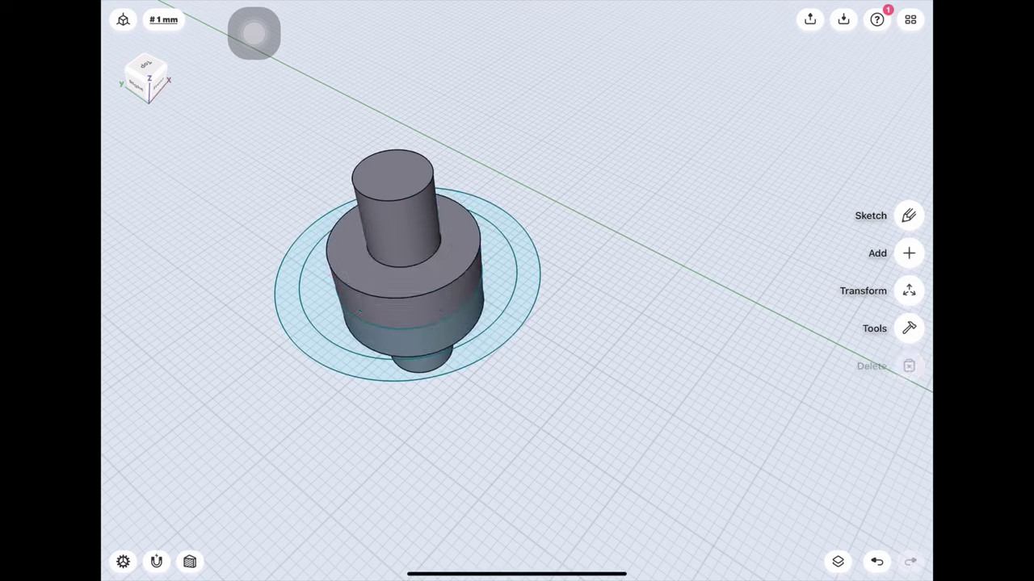
pyautogui.click(492, 311)
pyautogui.moveTo(496, 280)
pyautogui.mouseDown()
pyautogui.moveTo(496, 298)
pyautogui.moveTo(500, 242)
pyautogui.moveTo(529, 327)
pyautogui.mouseUp()
pyautogui.click(489, 311)
pyautogui.click(686, 453)
# Step: Extrude the outer flange down 3.0 mm and raise the outer ring 6 mm
pyautogui.click(500, 340)
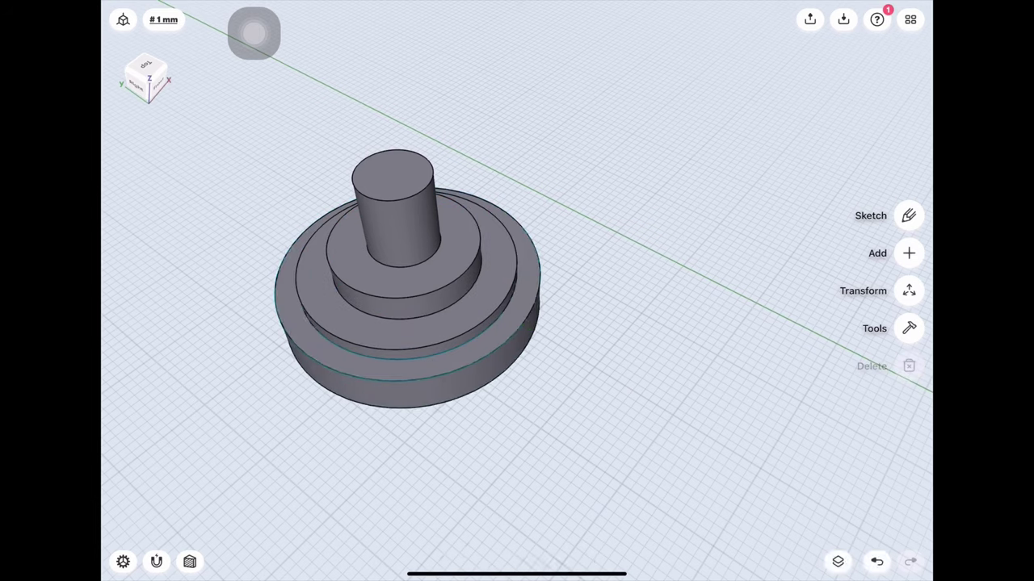
pyautogui.click(485, 343)
pyautogui.moveTo(528, 254); pyautogui.dragTo(529, 222)
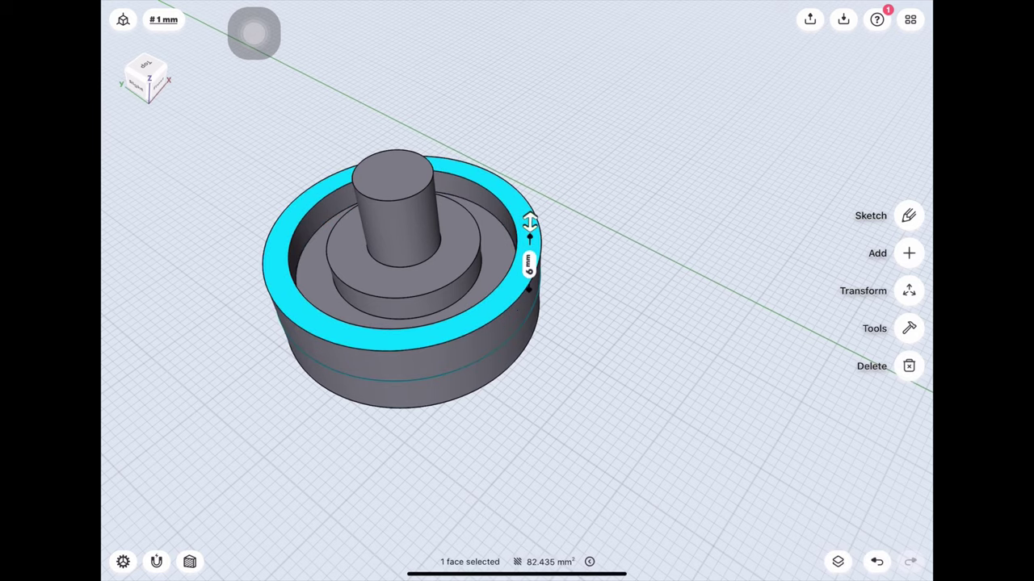
pyautogui.click(686, 452)
pyautogui.moveTo(646, 363)
pyautogui.mouseDown()
pyautogui.moveTo(646, 242)
pyautogui.moveTo(614, 145)
pyautogui.moveTo(646, 420)
pyautogui.mouseUp()
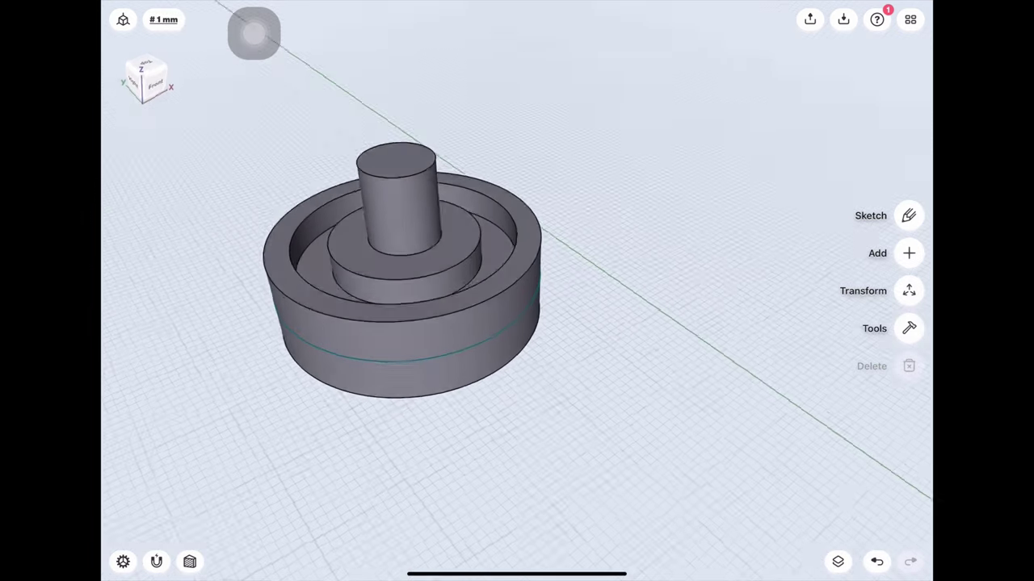
# Step: Unhide Body 01 Copy and delete Sketch 01 from the items list
pyautogui.click(838, 562)
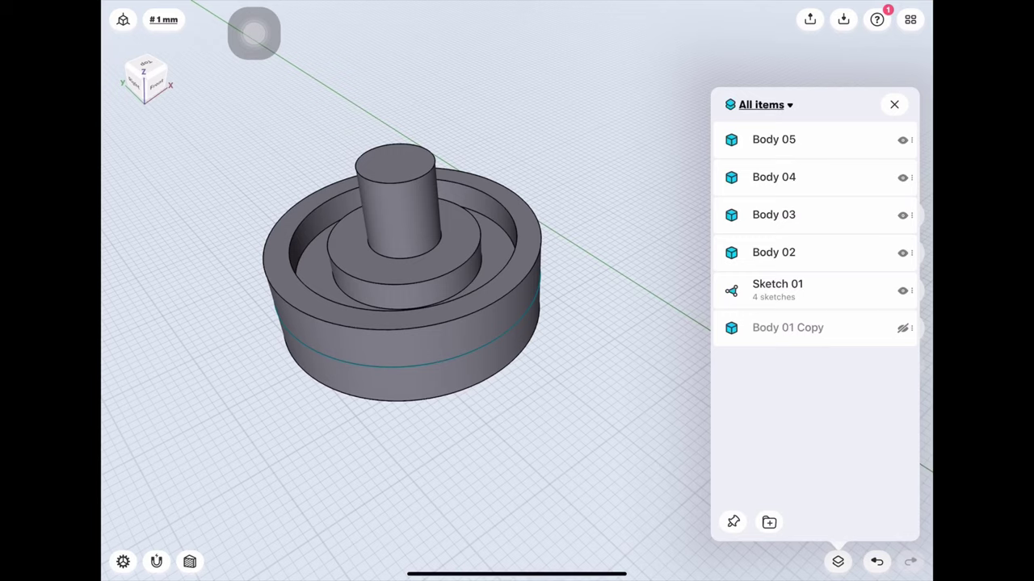
pyautogui.click(902, 328)
pyautogui.moveTo(856, 290); pyautogui.dragTo(767, 290)
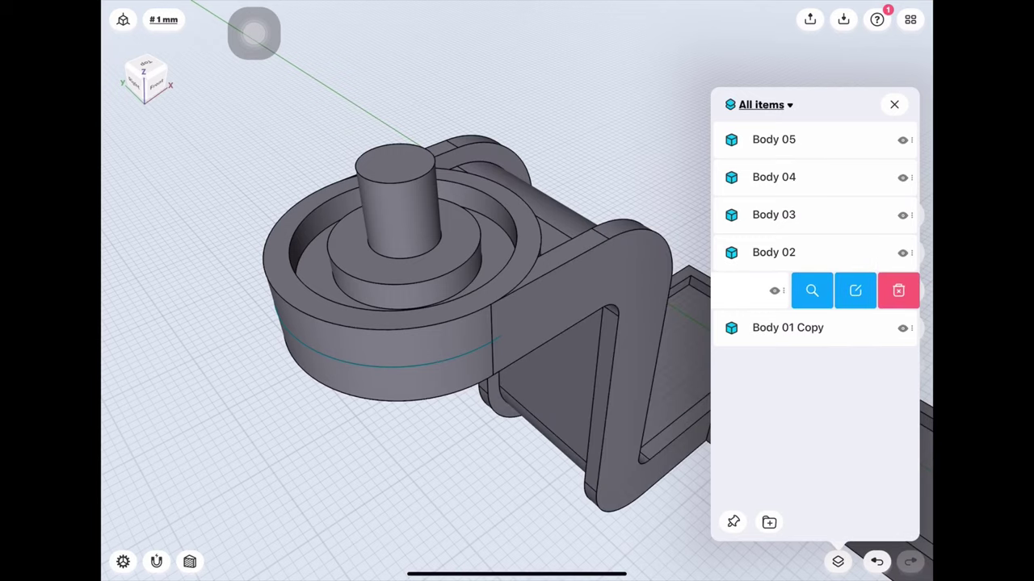
pyautogui.click(899, 288)
pyautogui.click(893, 104)
pyautogui.moveTo(565, 363); pyautogui.dragTo(517, 387, button='middle')
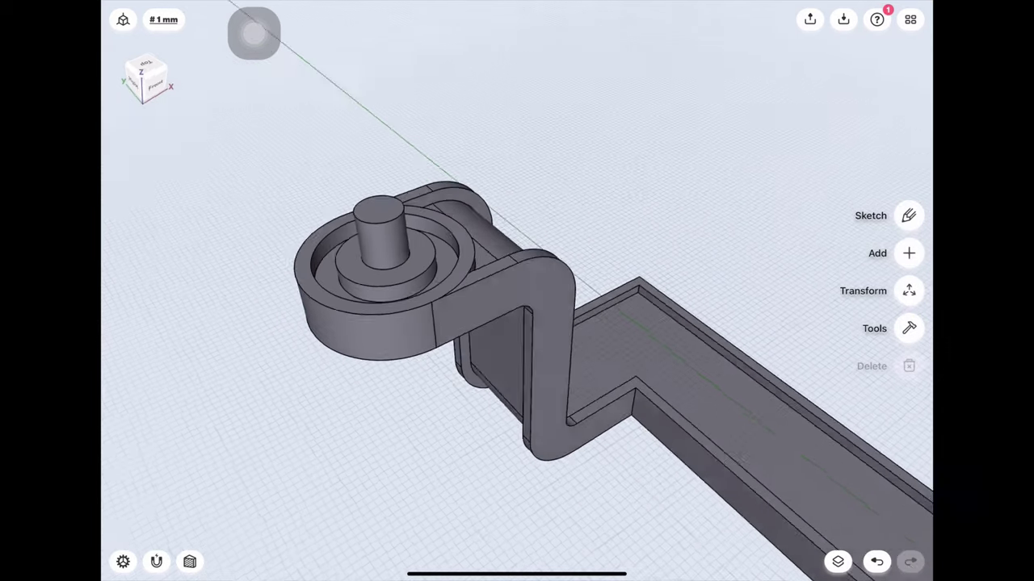
# Step: Union the bracket, round housing and pin into a single body
pyautogui.click(909, 328)
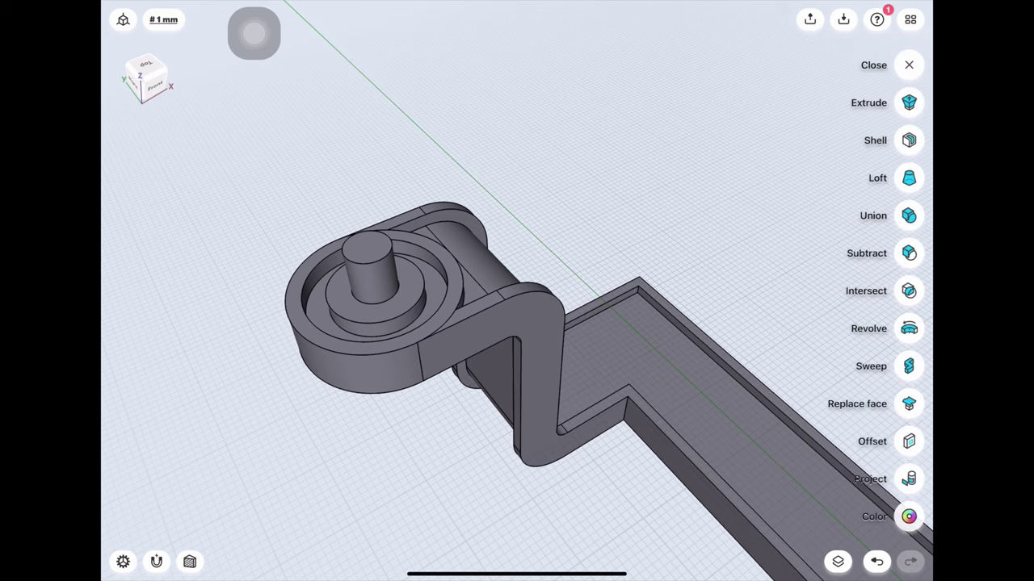
pyautogui.click(906, 215)
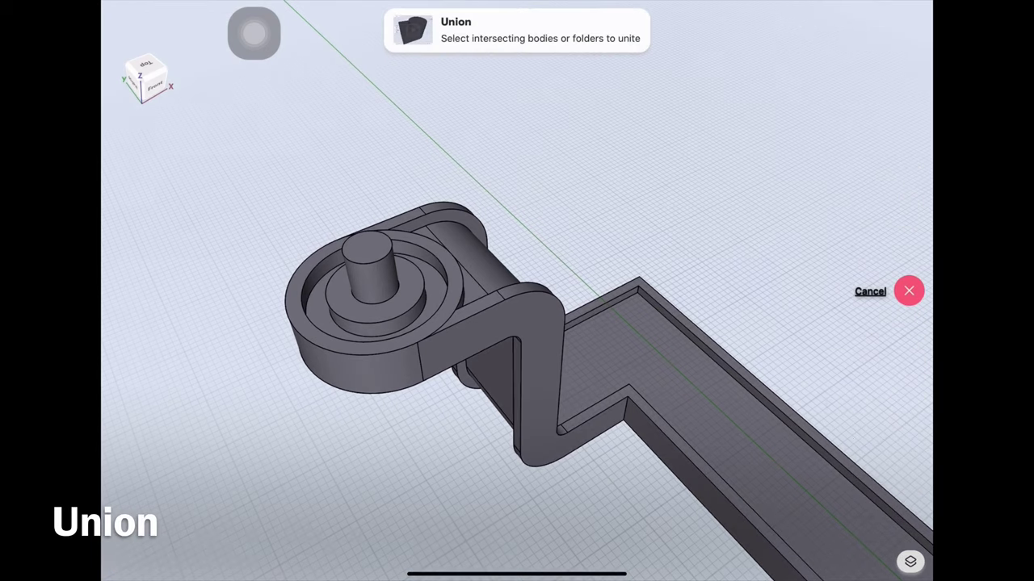
pyautogui.click(686, 364)
pyautogui.click(323, 339)
pyautogui.click(368, 267)
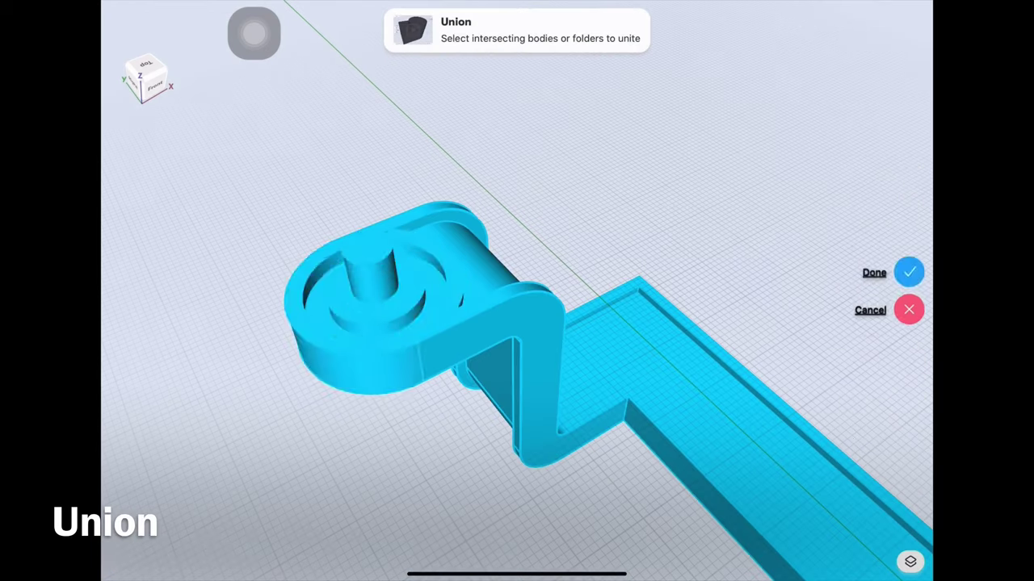
pyautogui.click(908, 272)
pyautogui.moveTo(516, 363); pyautogui.dragTo(613, 339, button='middle')
pyautogui.moveTo(516, 323); pyautogui.dragTo(517, 388, button='middle')
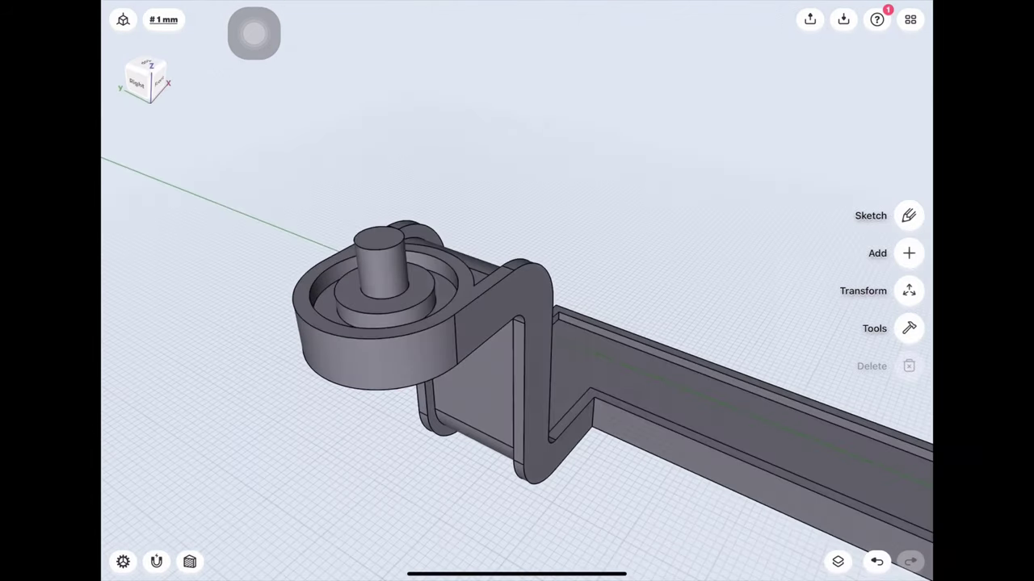
pyautogui.moveTo(566, 363); pyautogui.dragTo(484, 364, button='middle')
# Step: Chamfer the pin's top and bottom circular edges by 1 mm
pyautogui.click(376, 264)
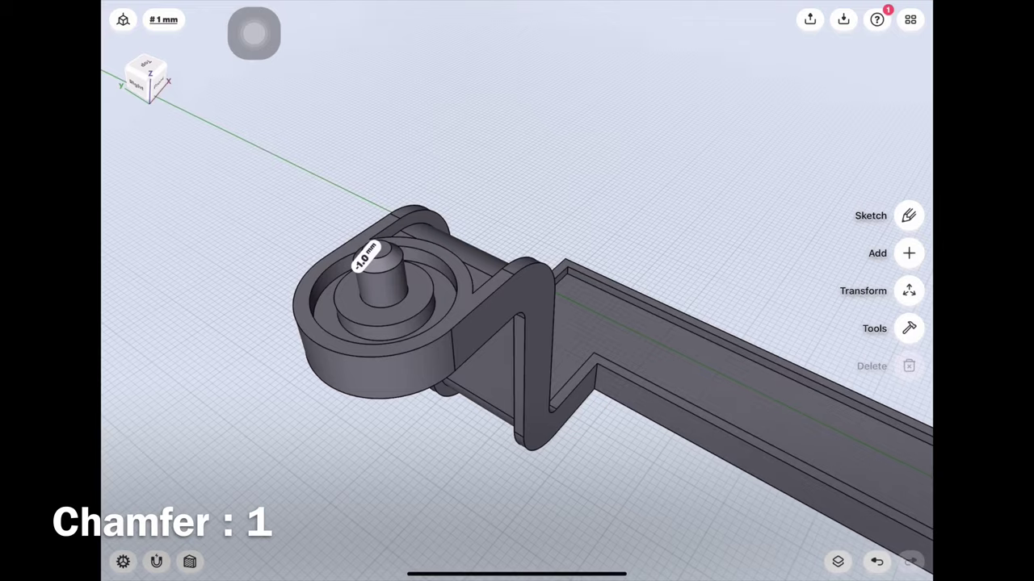
pyautogui.moveTo(516, 403)
pyautogui.mouseDown(button='middle')
pyautogui.moveTo(517, 242)
pyautogui.moveTo(533, 162)
pyautogui.moveTo(549, 154)
pyautogui.mouseUp(button='middle')
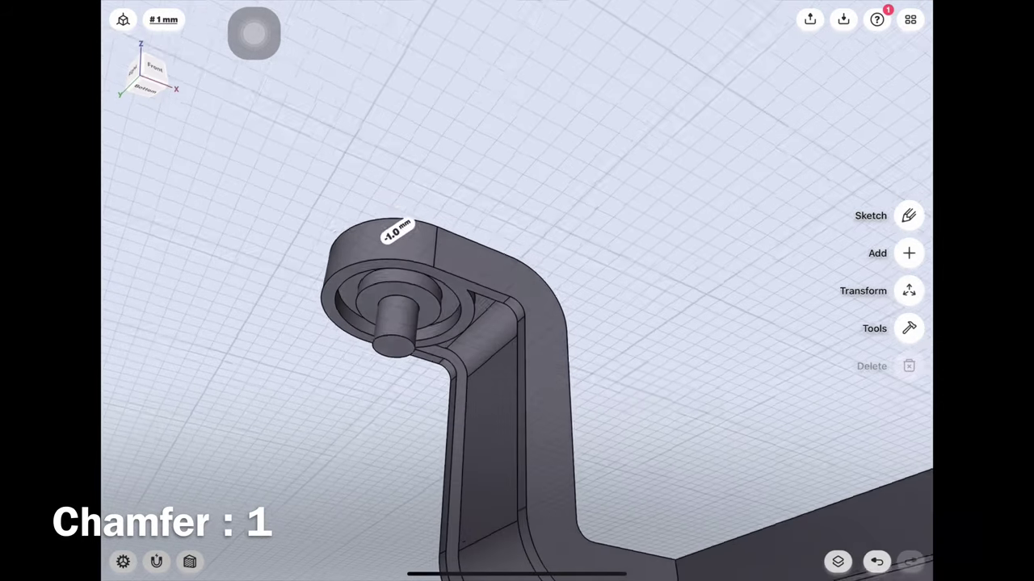
pyautogui.click(397, 351)
pyautogui.moveTo(397, 351); pyautogui.dragTo(382, 339)
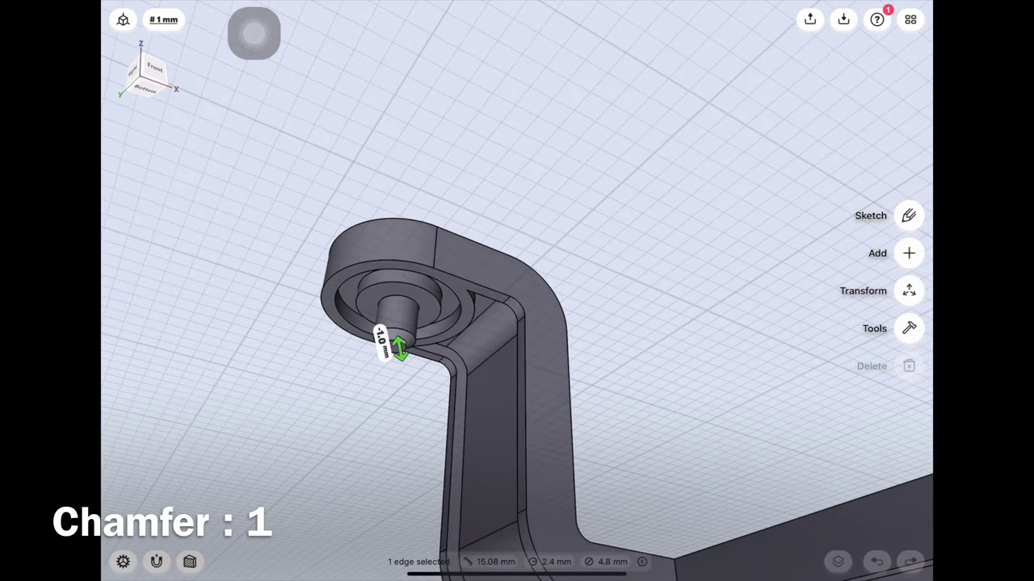
pyautogui.moveTo(517, 242)
pyautogui.mouseDown(button='middle')
pyautogui.moveTo(517, 339)
pyautogui.moveTo(453, 404)
pyautogui.moveTo(380, 347)
pyautogui.mouseUp(button='middle')
pyautogui.moveTo(517, 323)
pyautogui.mouseDown(button='middle')
pyautogui.moveTo(484, 242)
pyautogui.moveTo(453, 202)
pyautogui.mouseUp(button='middle')
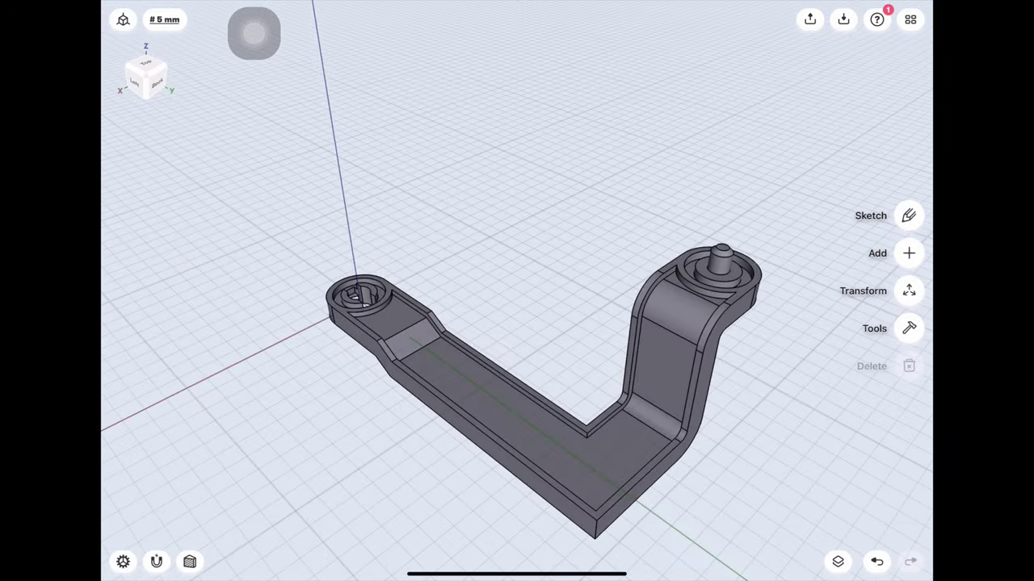